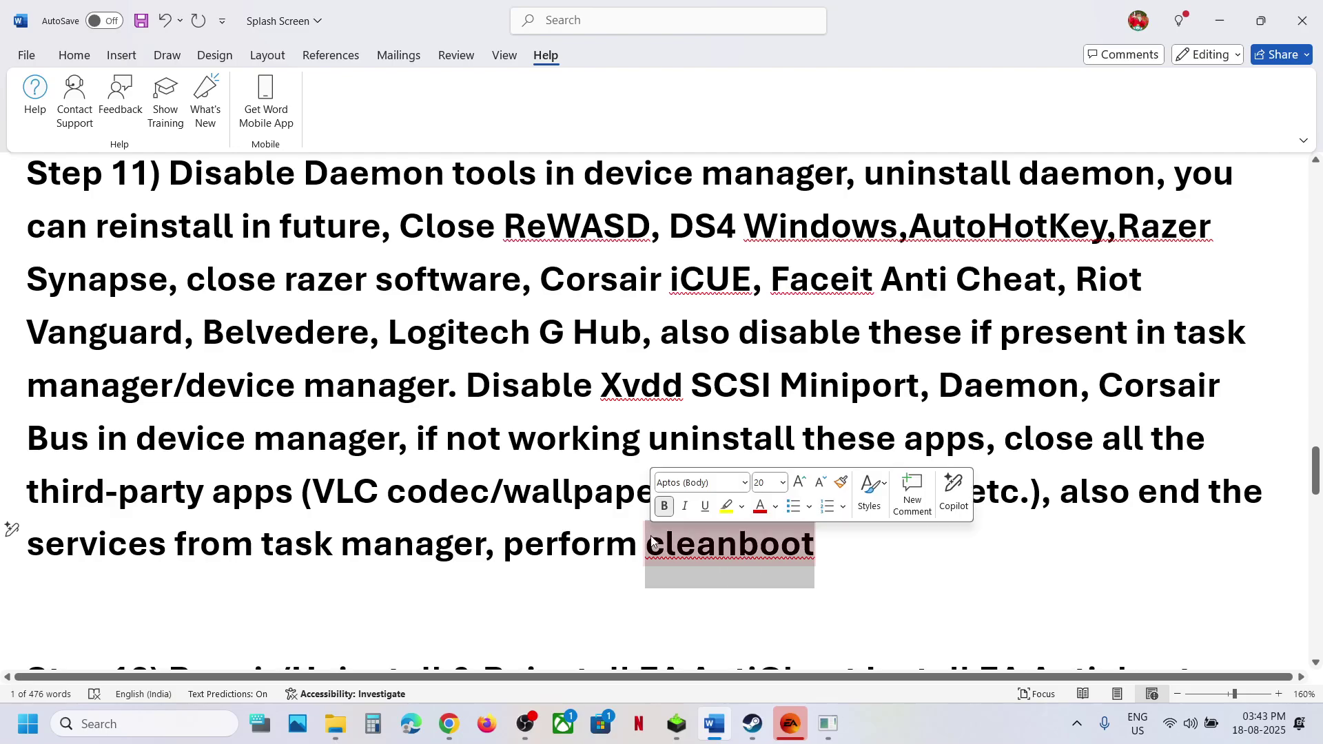
click(153, 717)
text(system)
key(Return)
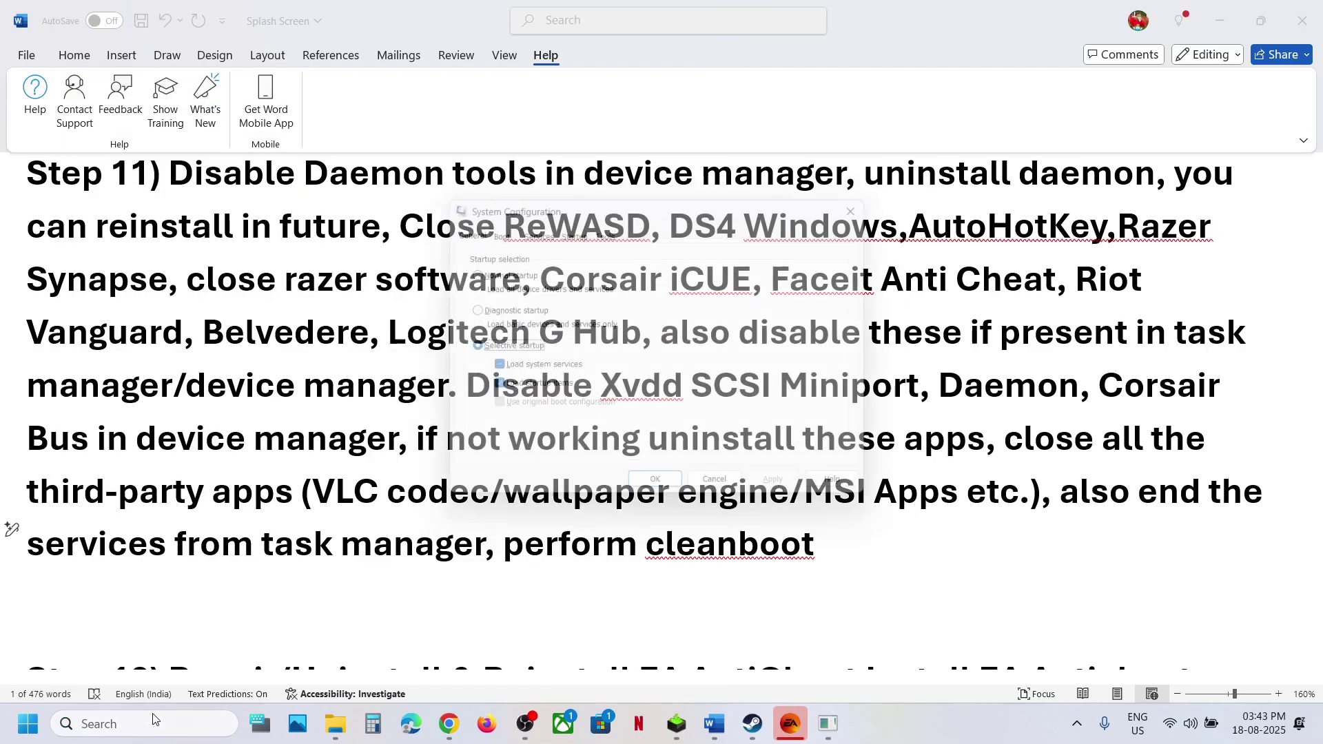
click(531, 228)
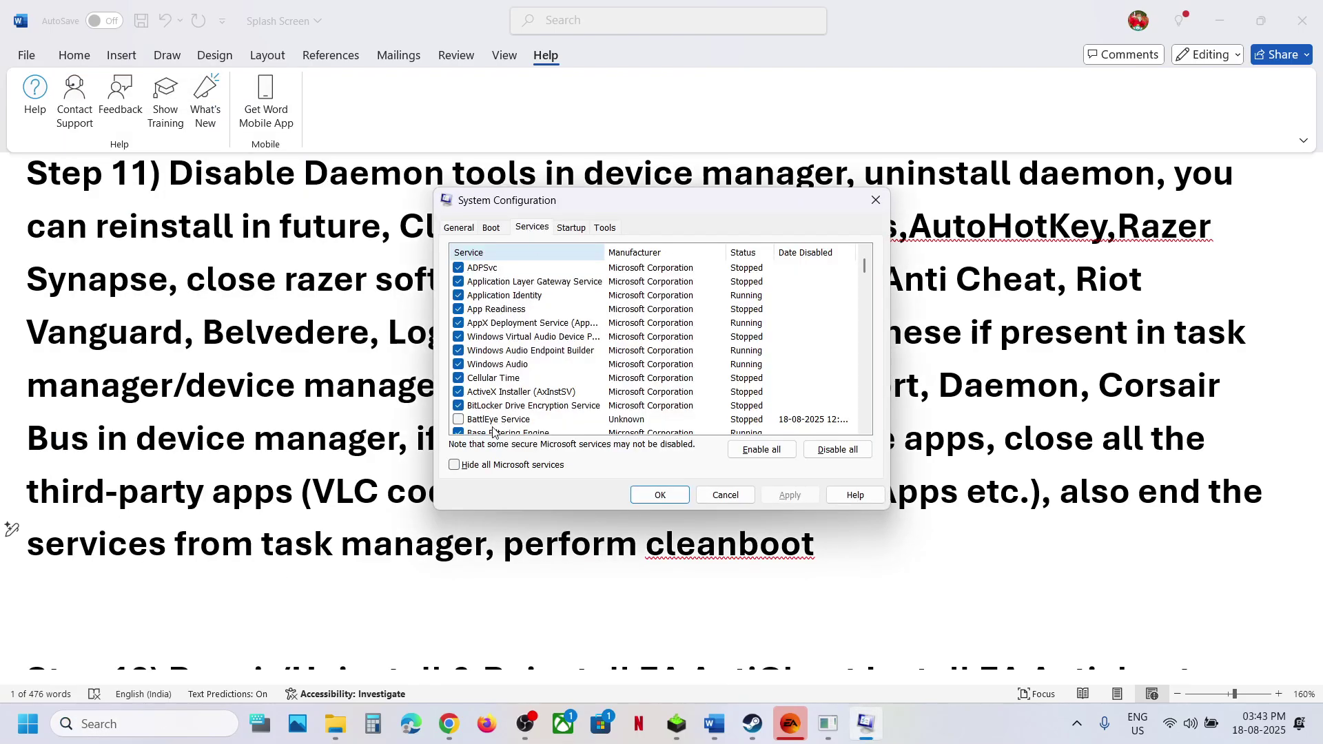
click(475, 466)
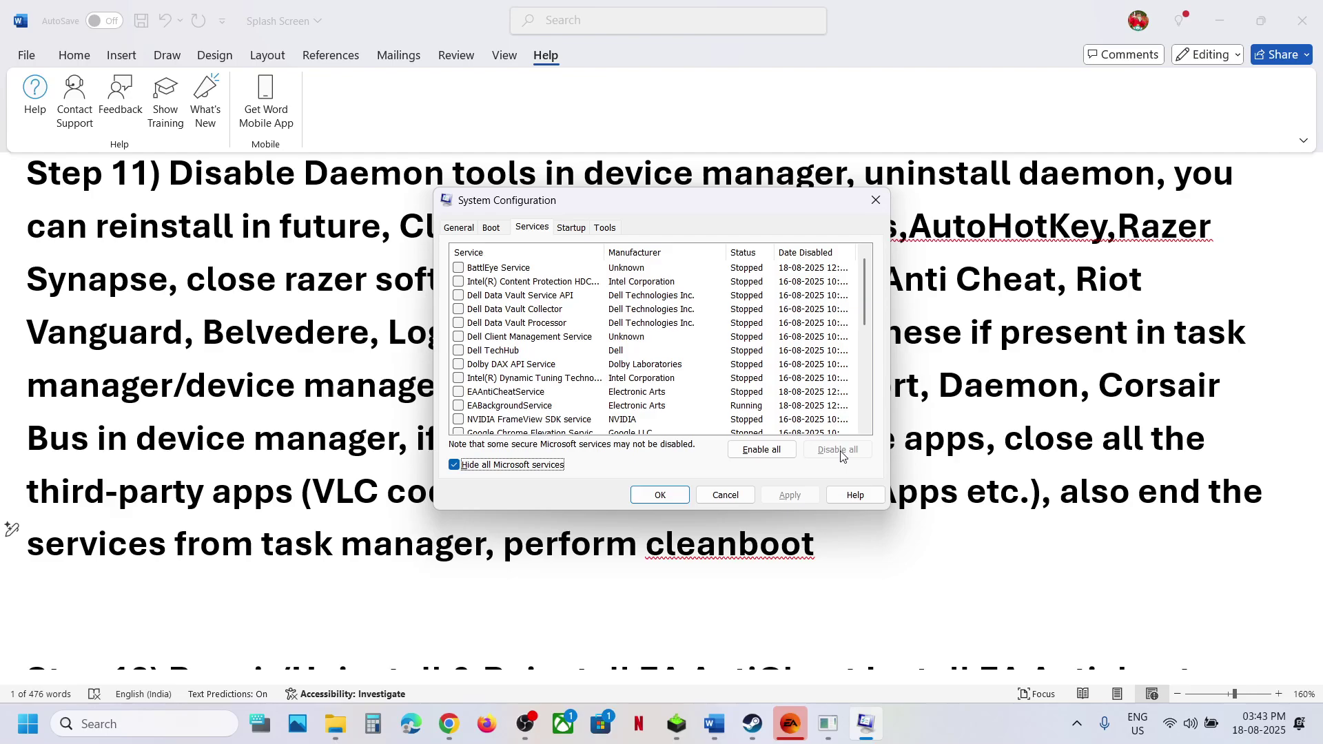
click(658, 495)
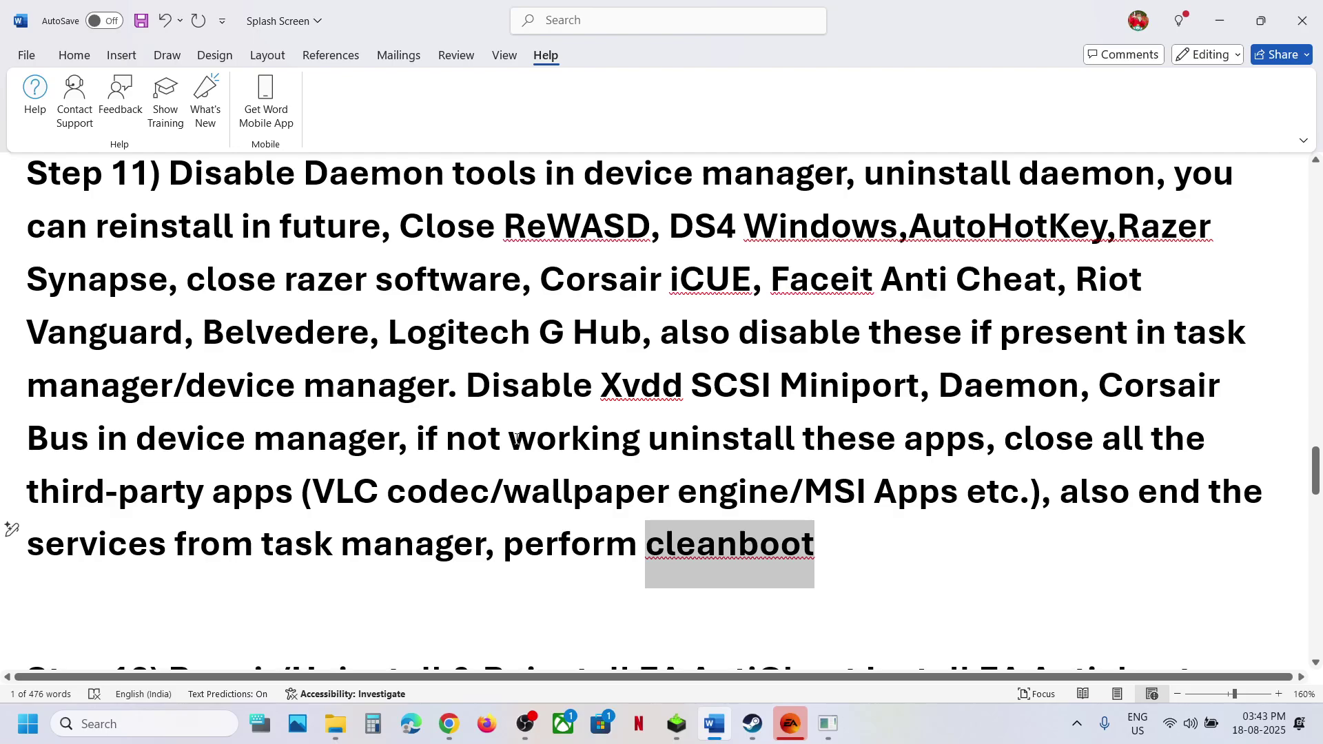
Bring Step 12's repair-and-reinstall EA AntiCheat text into view in the Word guide.
scroll(517, 439, down, 3)
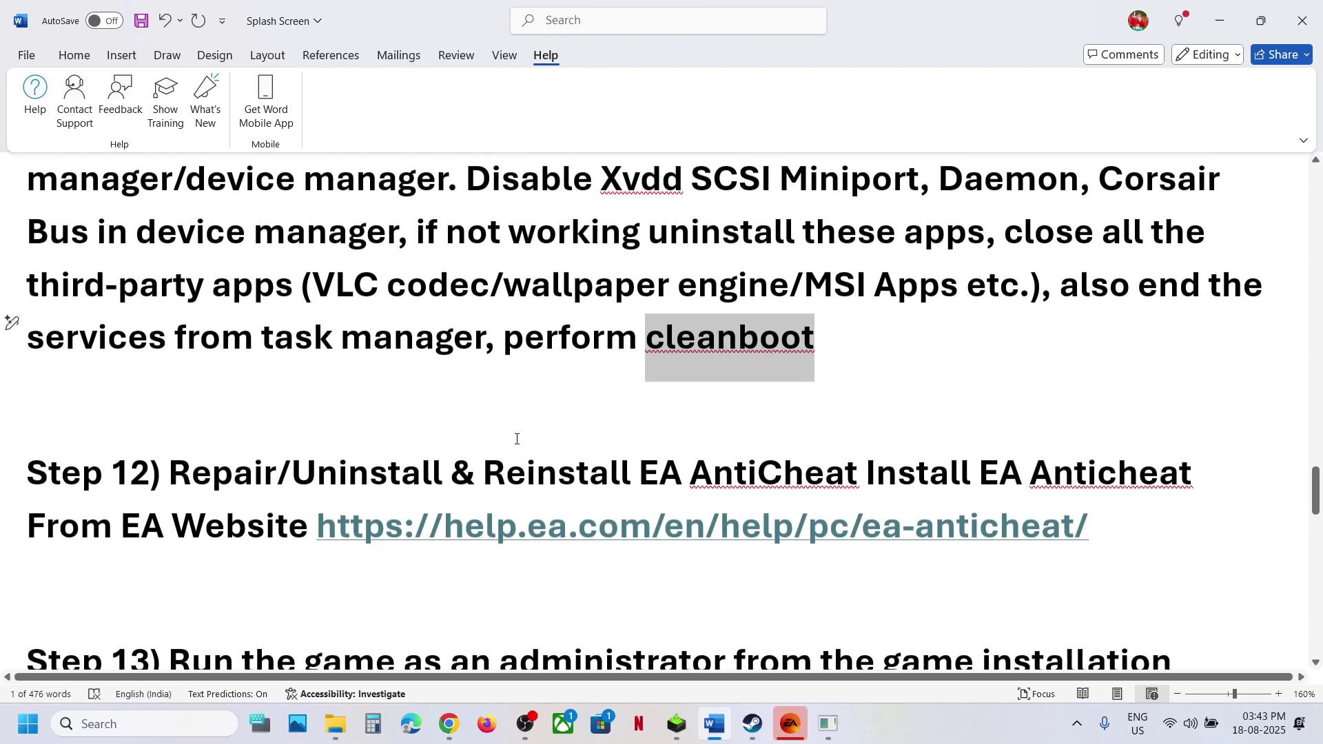
drag(191, 482, 838, 484)
click(839, 485)
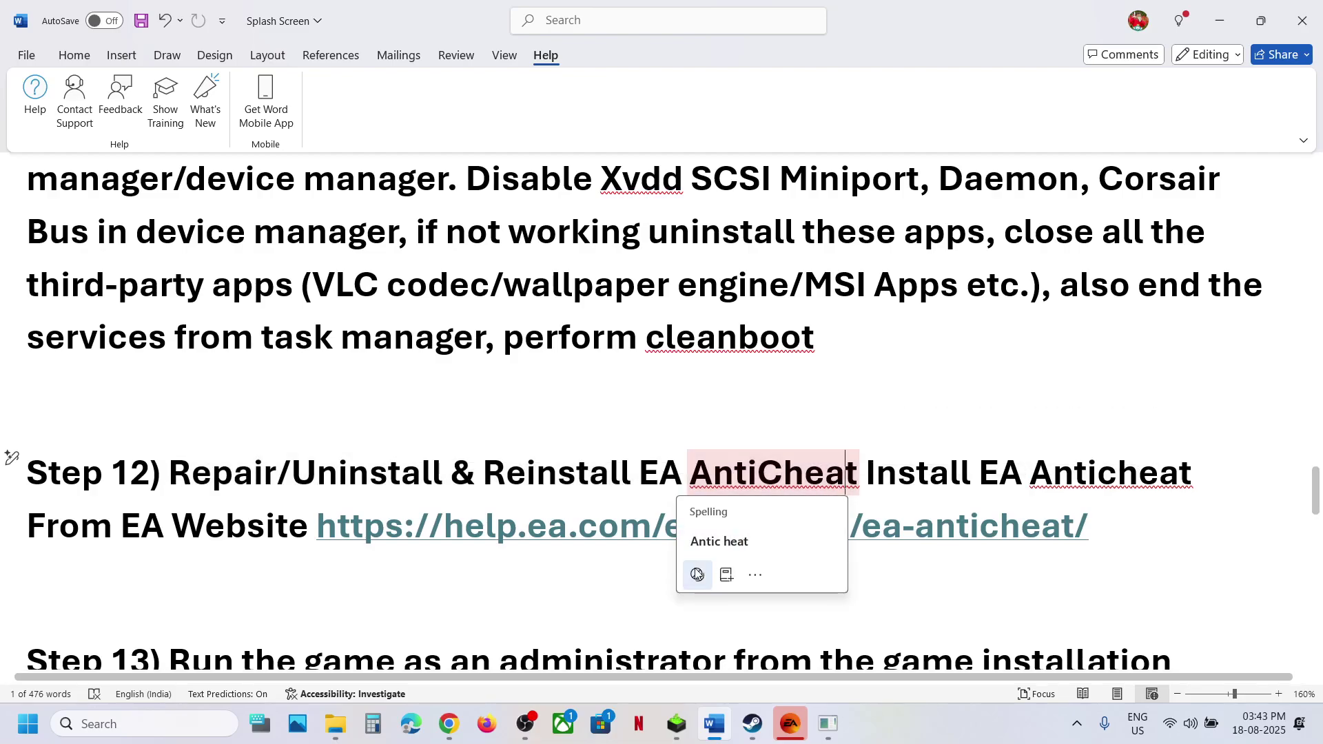
click(544, 570)
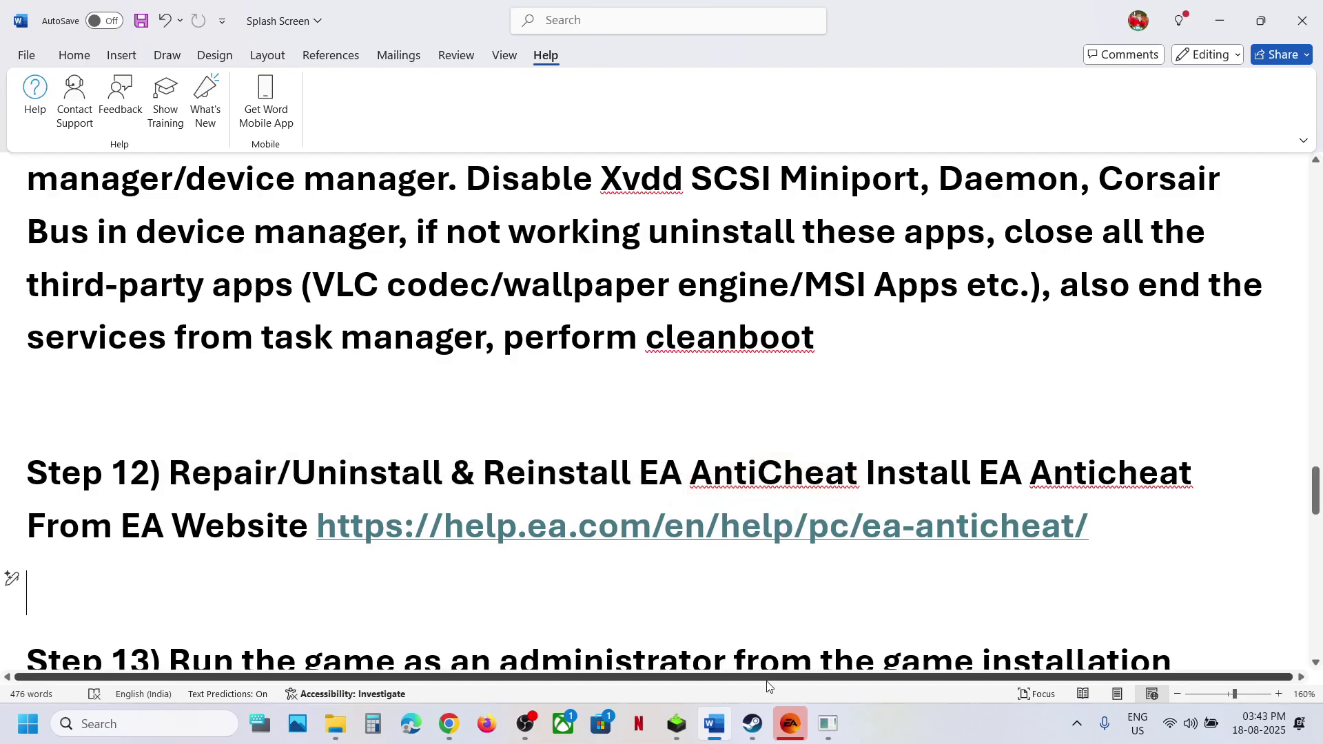
Browse the Madden26 local game files from the Steam library.
click(752, 723)
right_click(128, 427)
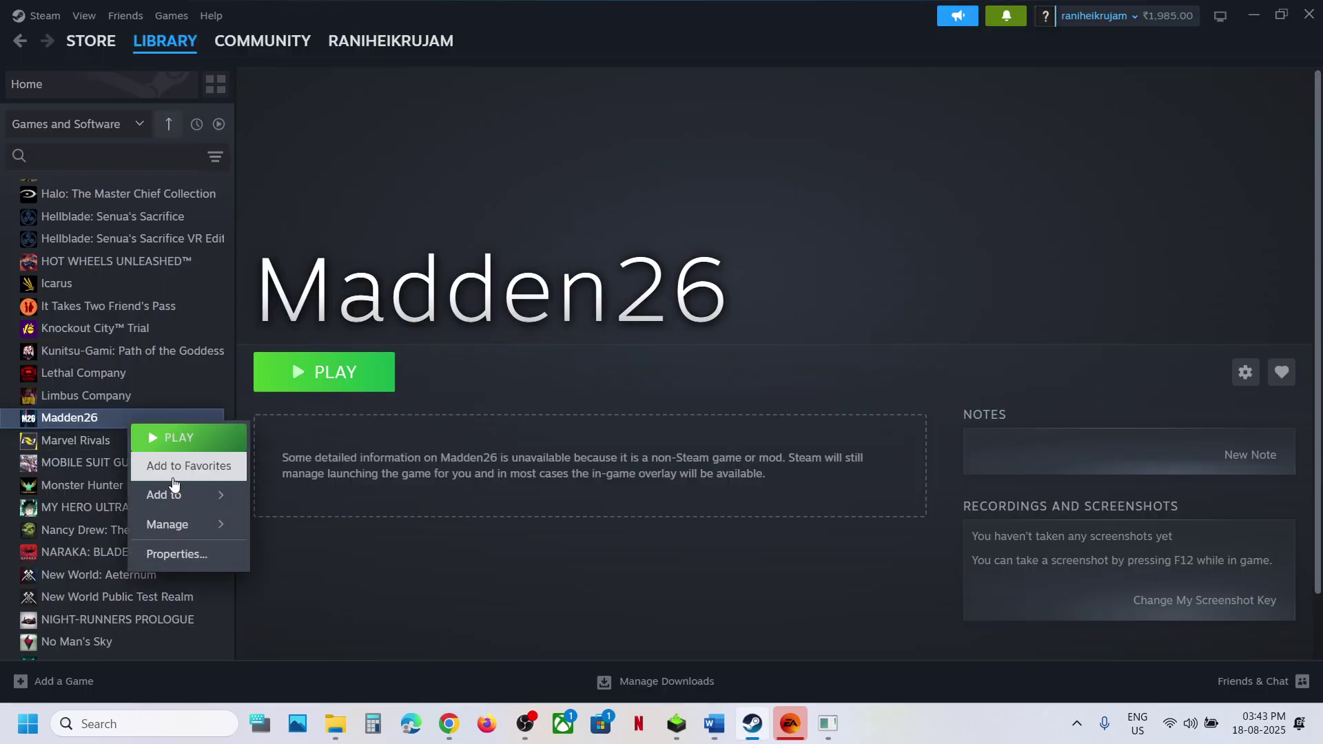
mouse_move(172, 523)
click(345, 556)
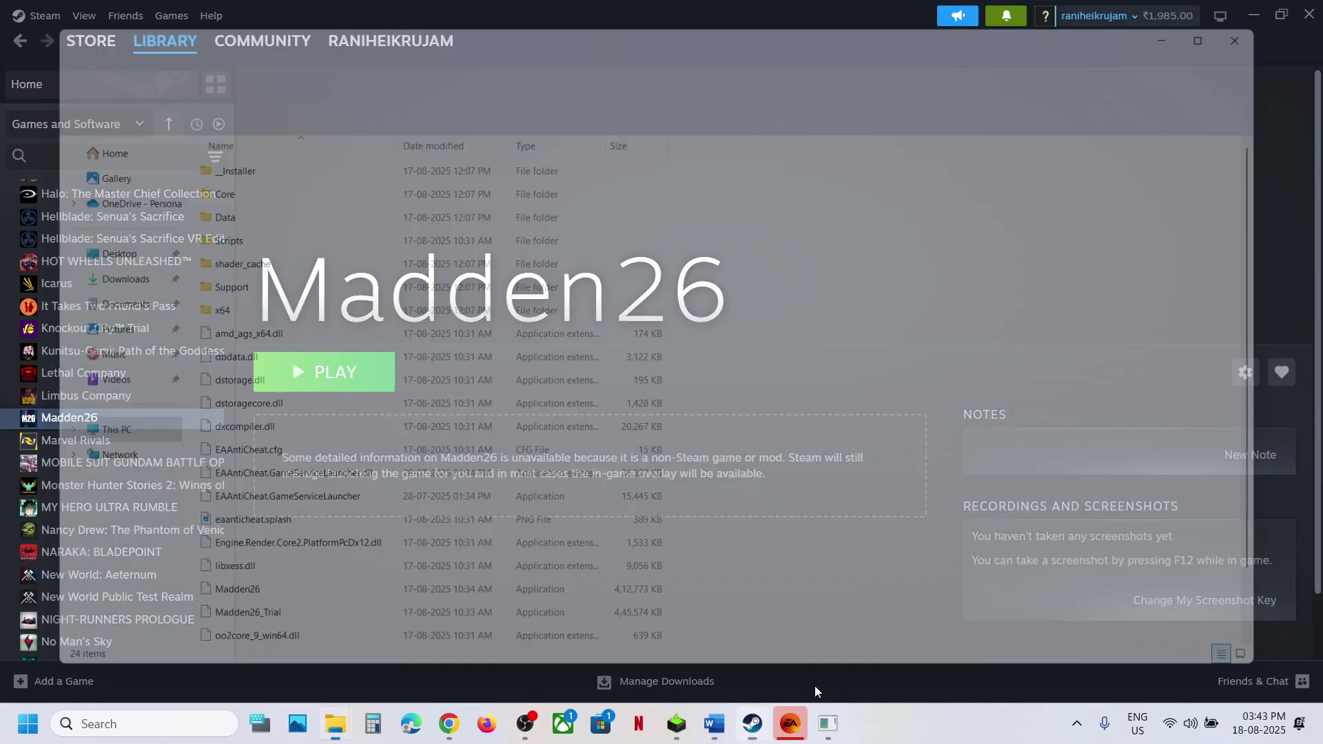
Open the Madden NFL 26 install folder from its EA app properties.
click(790, 724)
click(736, 472)
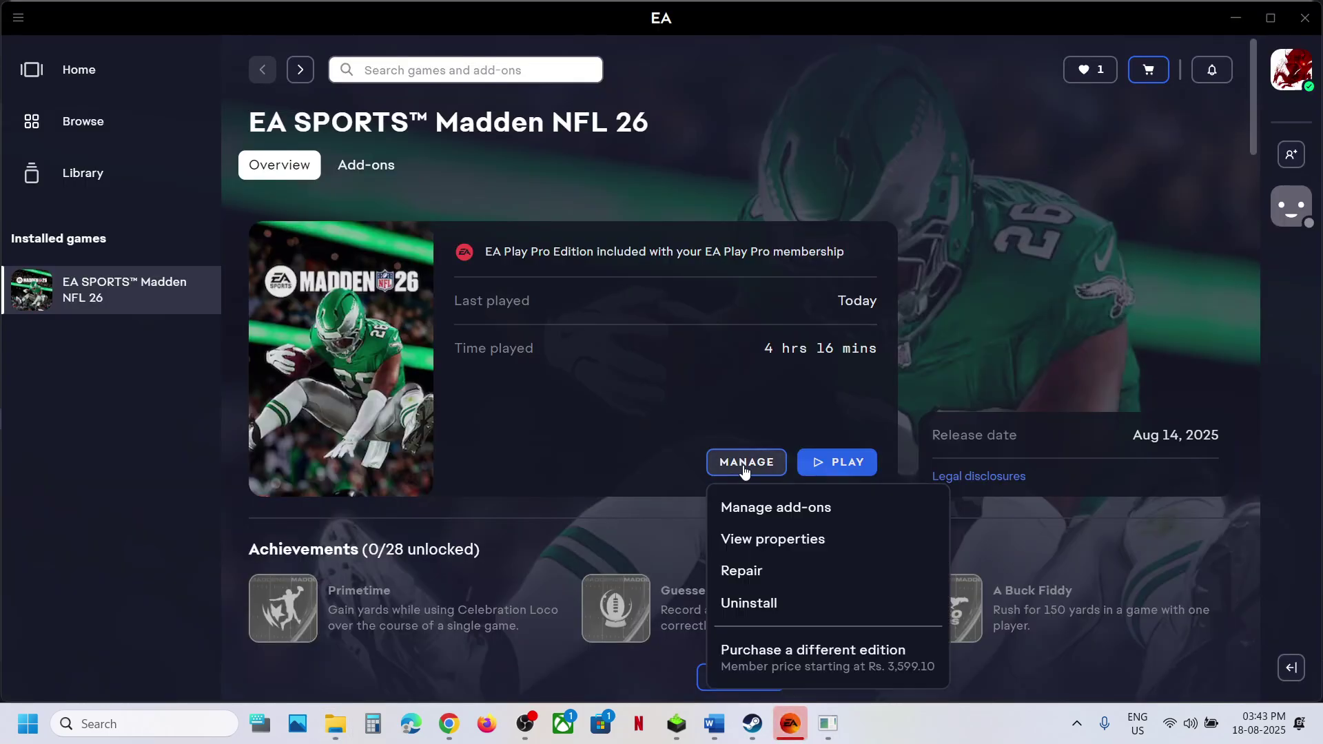
click(795, 539)
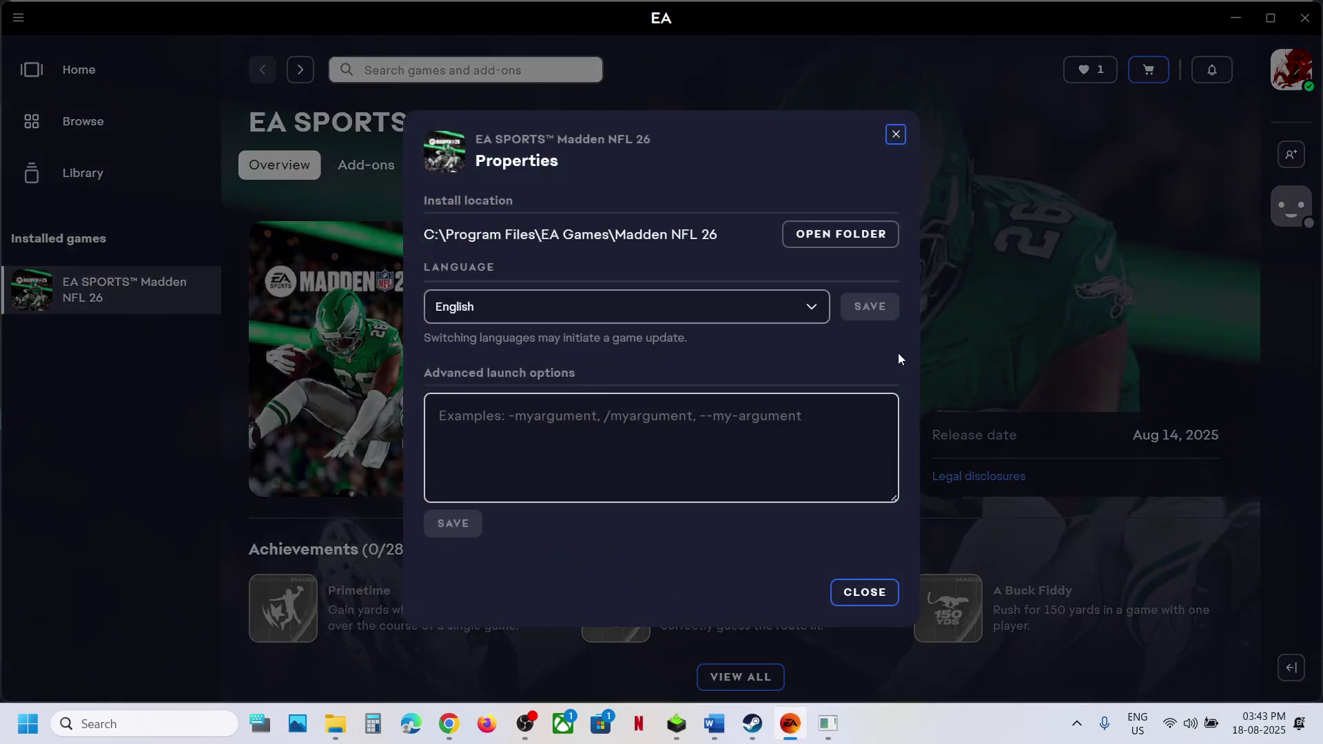
click(858, 235)
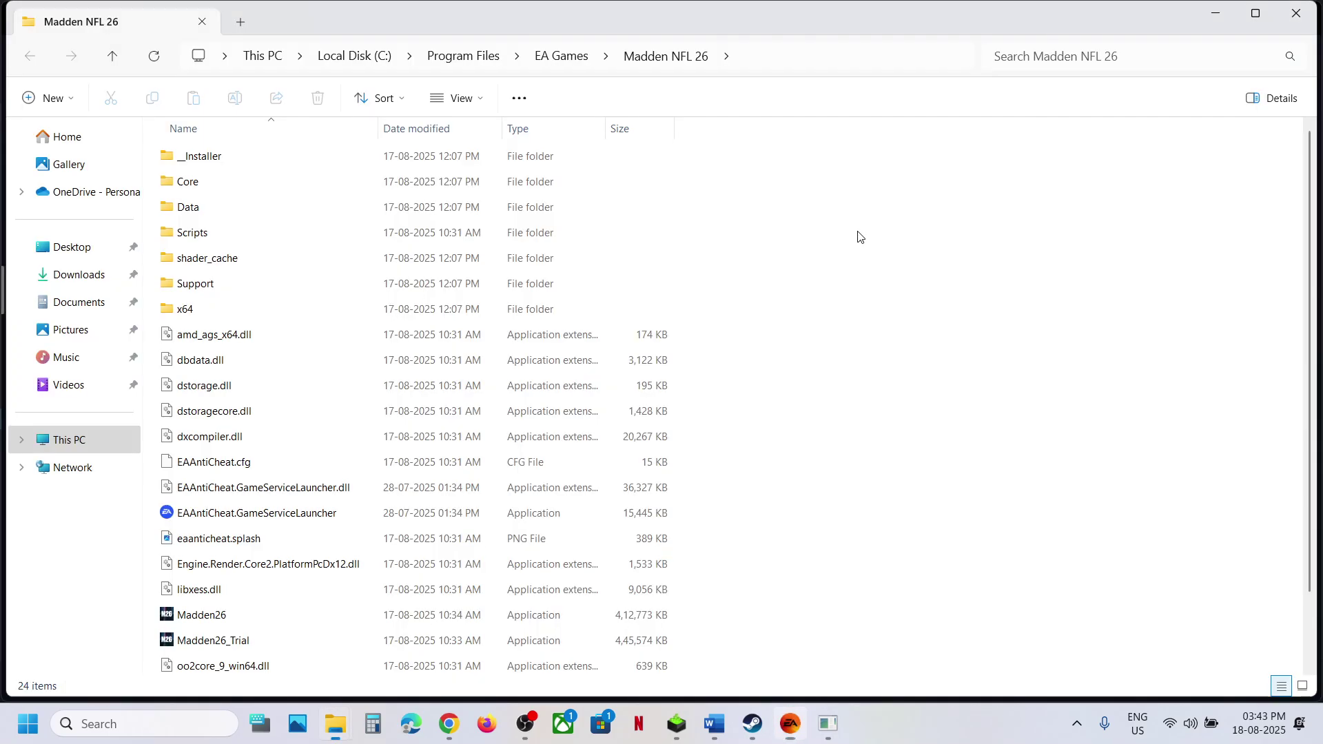
Run EAAntiCheat.Installer from __Installer\EAAntiCheat as administrator.
double_click(219, 160)
double_click(216, 181)
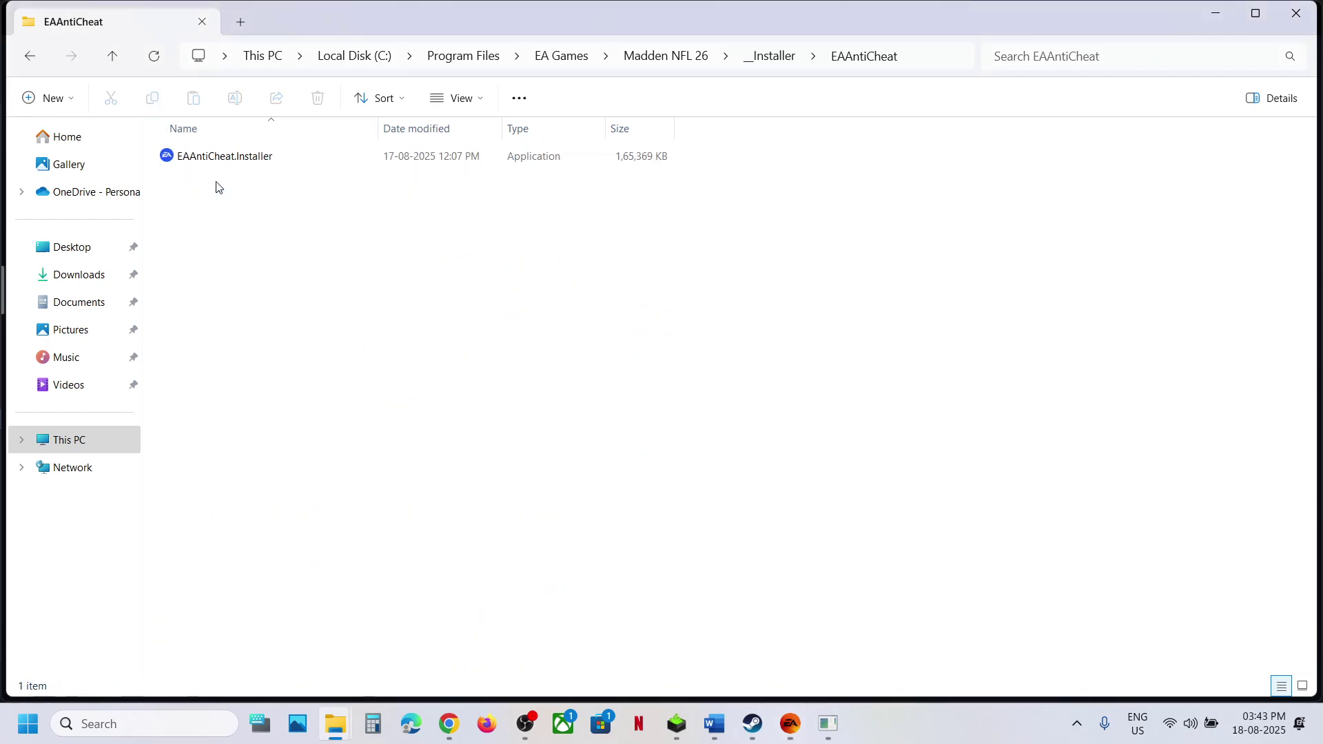
click(222, 159)
right_click(222, 162)
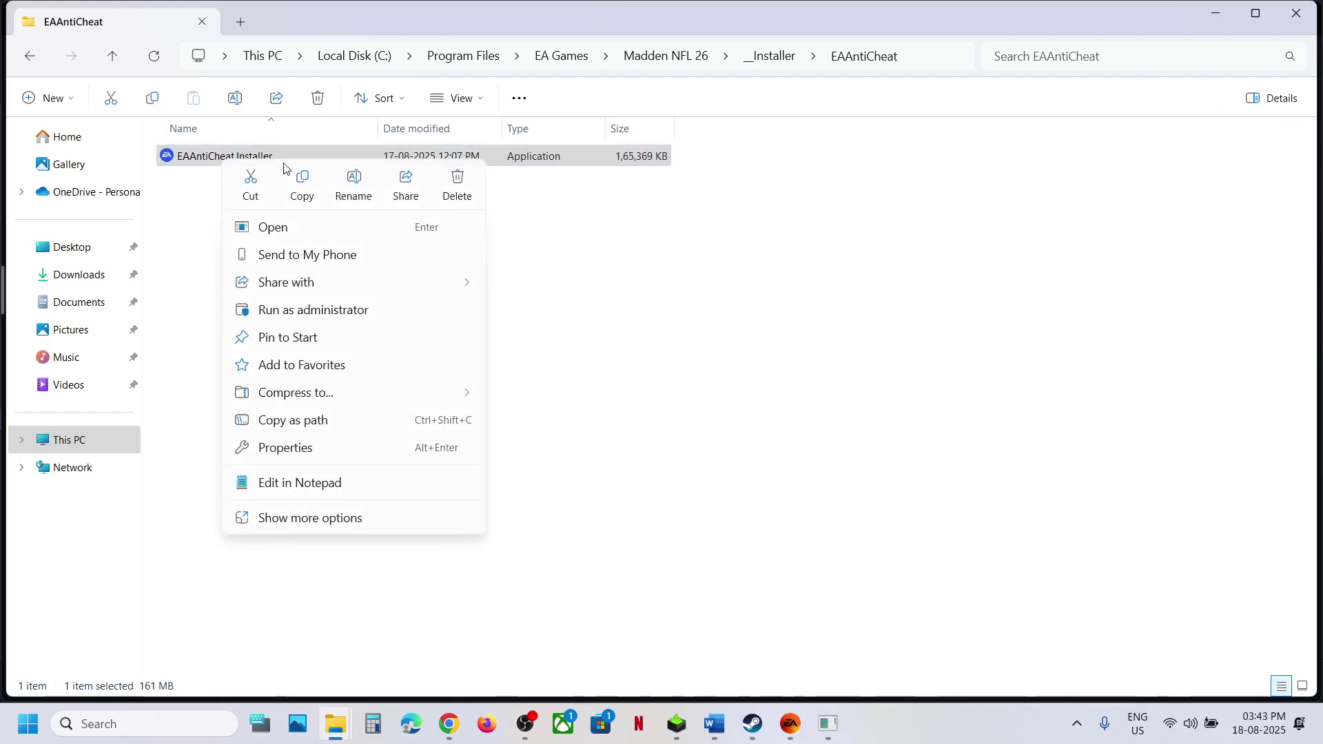
click(311, 311)
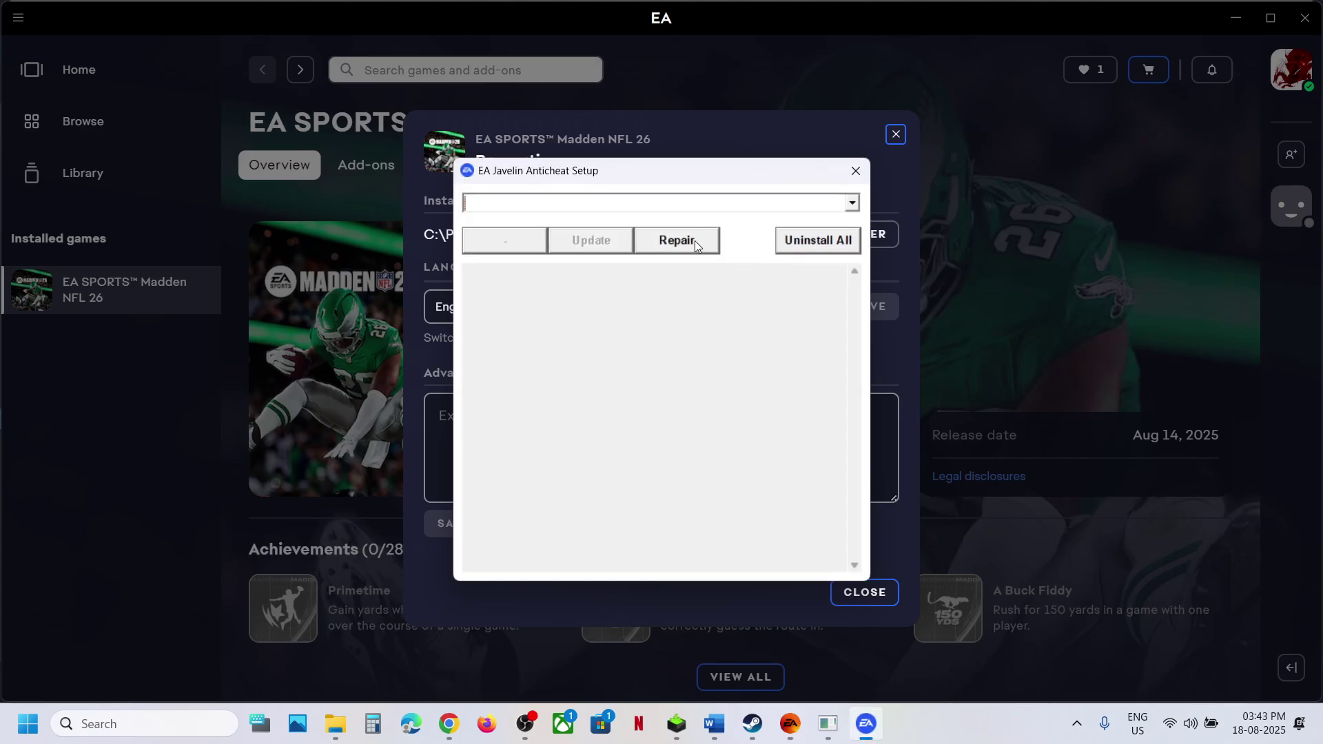
Repair the anticheat using the EA Games\Madden NFL 26 folder, confirm Install success, and close setup.
click(695, 243)
click(714, 417)
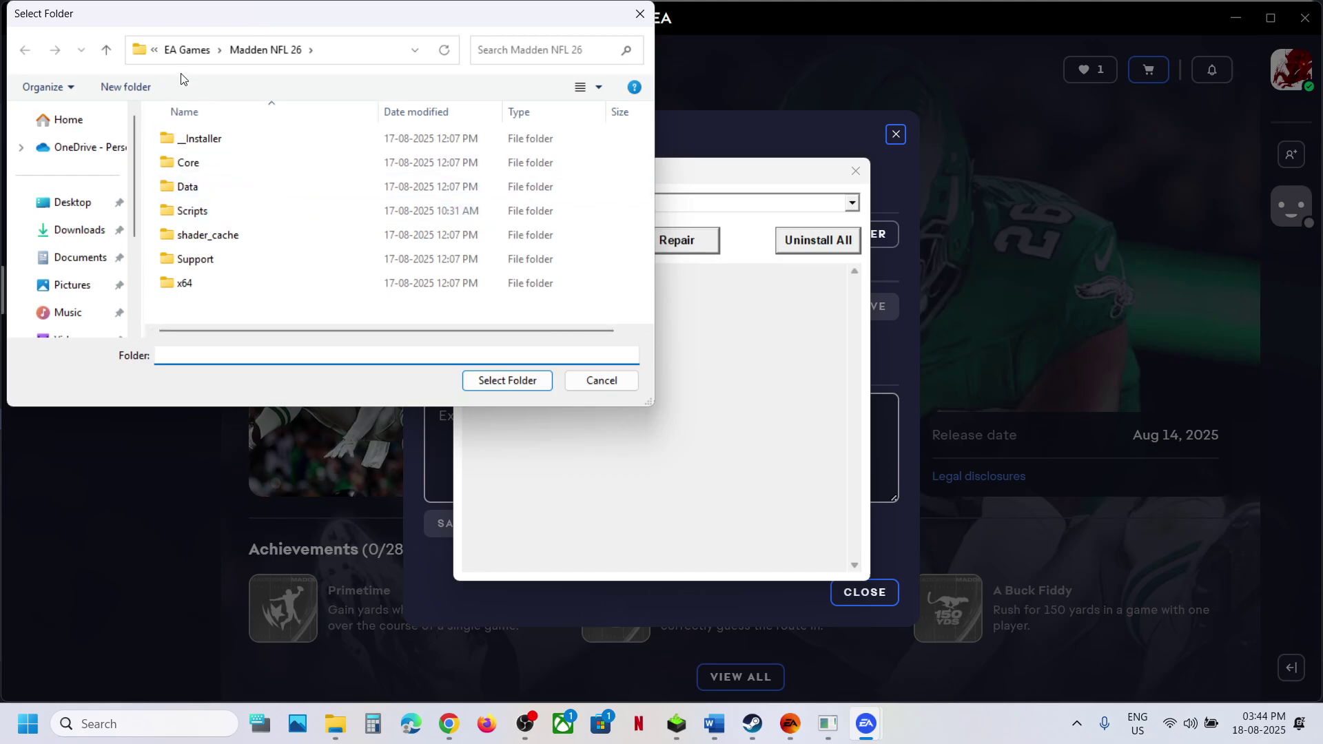
click(186, 50)
click(193, 138)
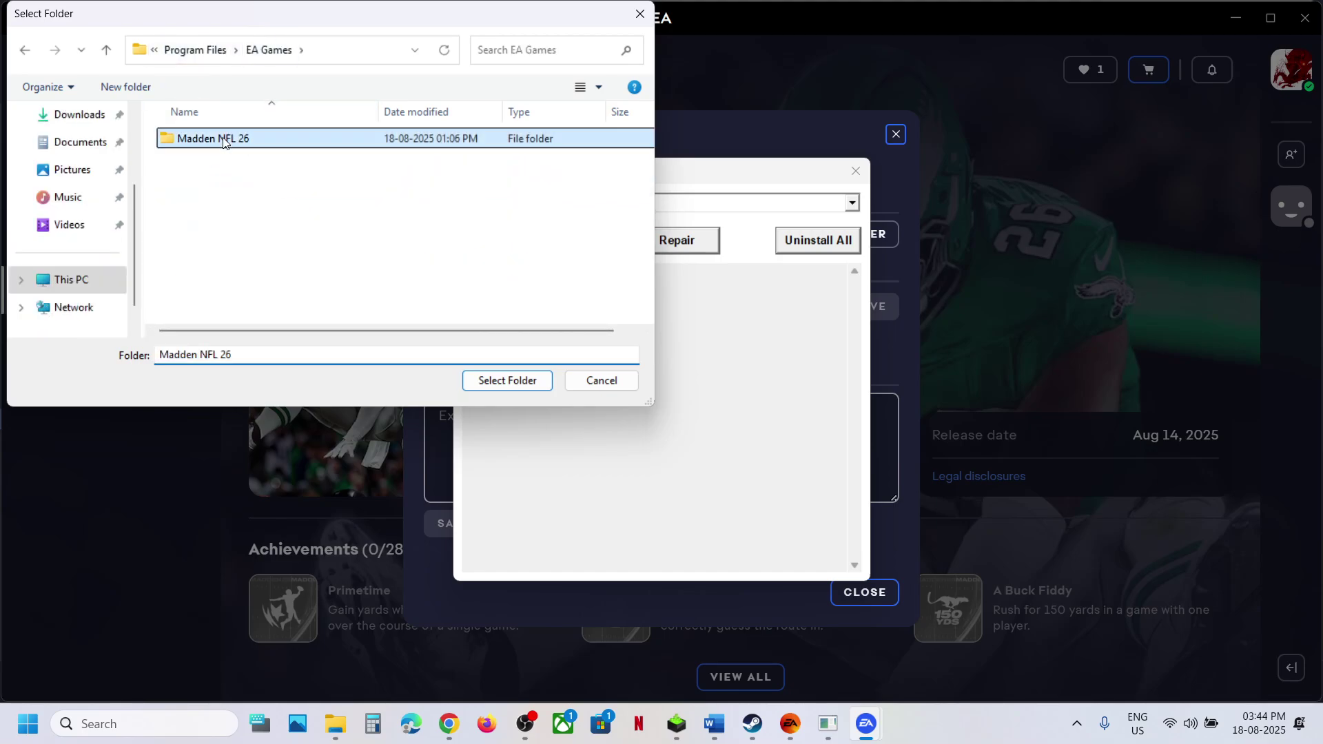
click(484, 378)
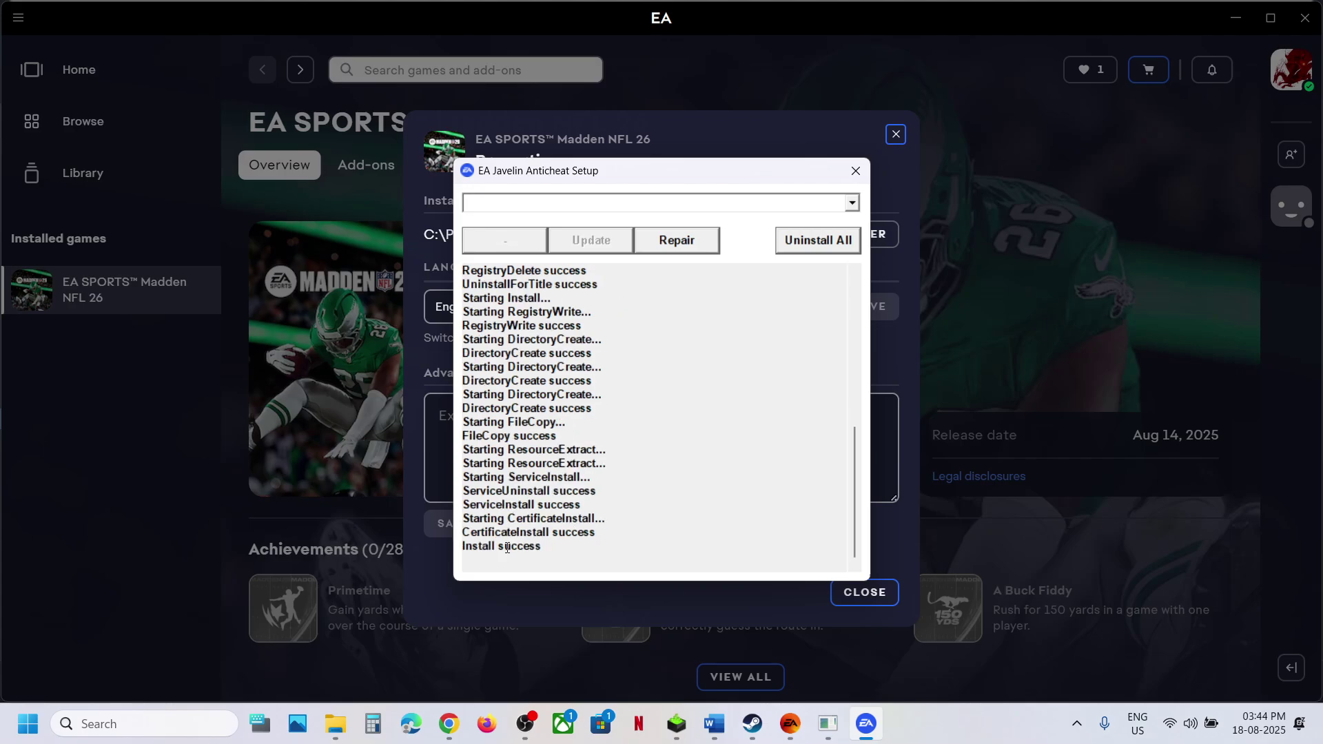
drag(482, 540, 604, 526)
click(856, 172)
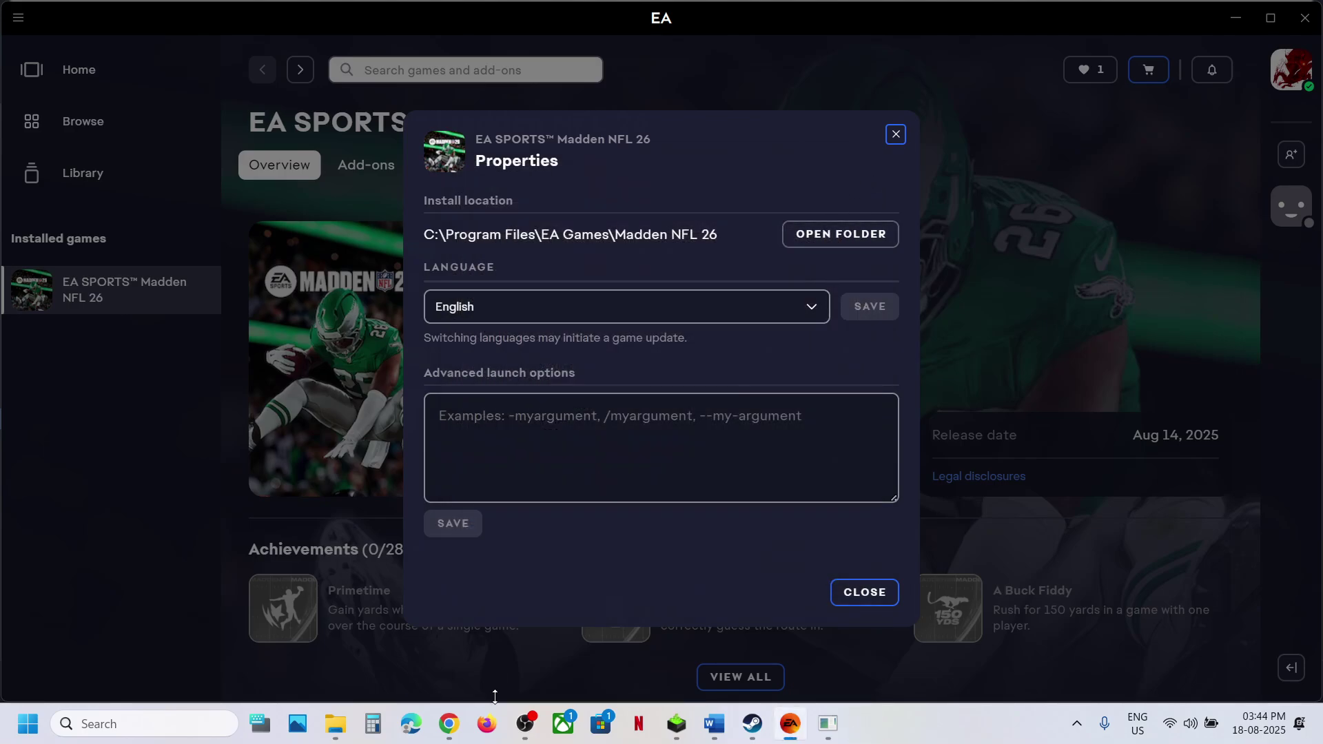
Relaunch EAAntiCheat.Installer to check its games list, then select Word's Step 12 EA help link.
mouse_move(336, 723)
click(428, 620)
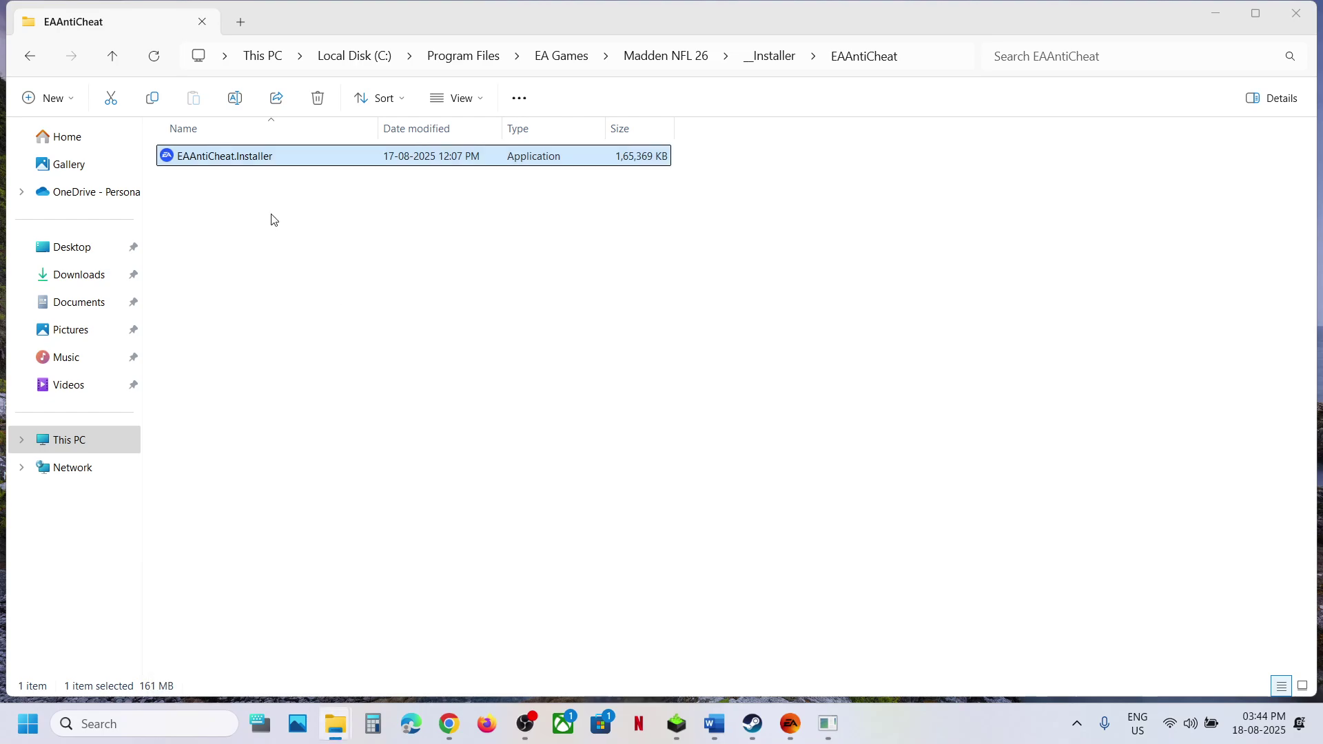
double_click(236, 156)
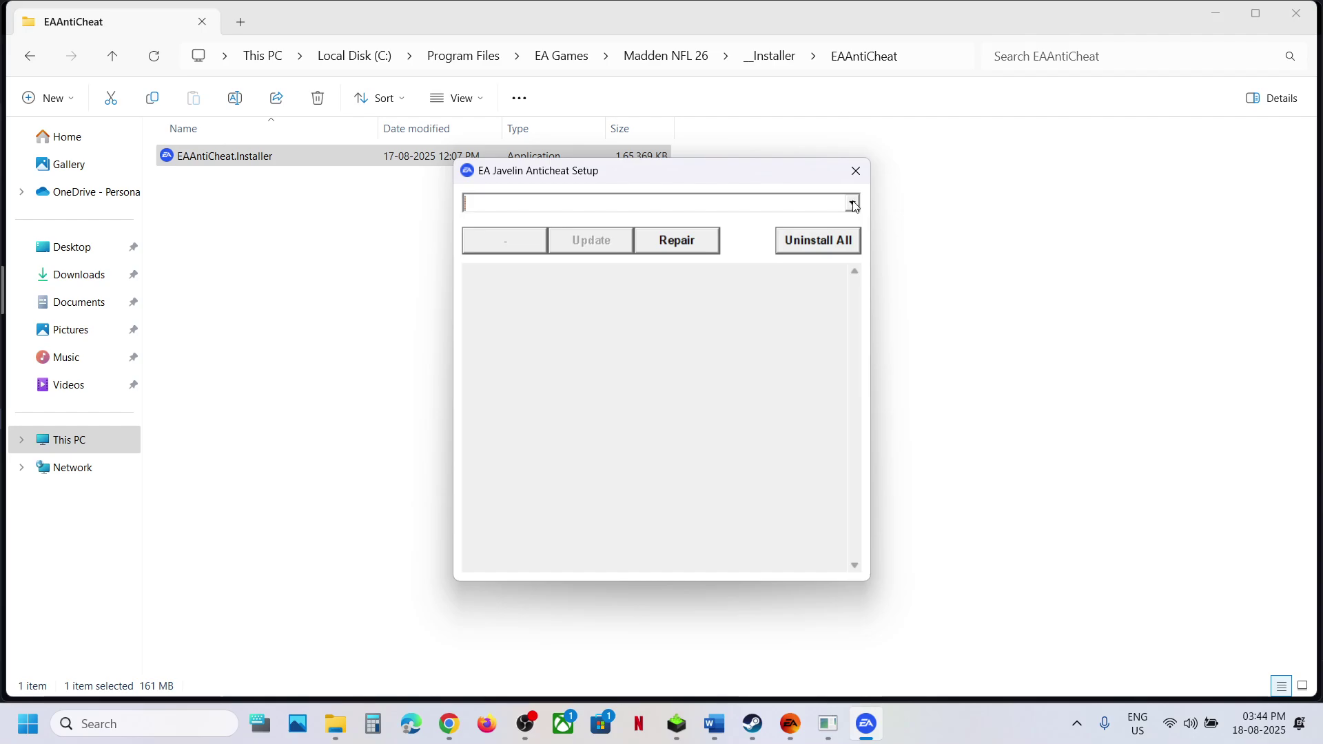
click(854, 204)
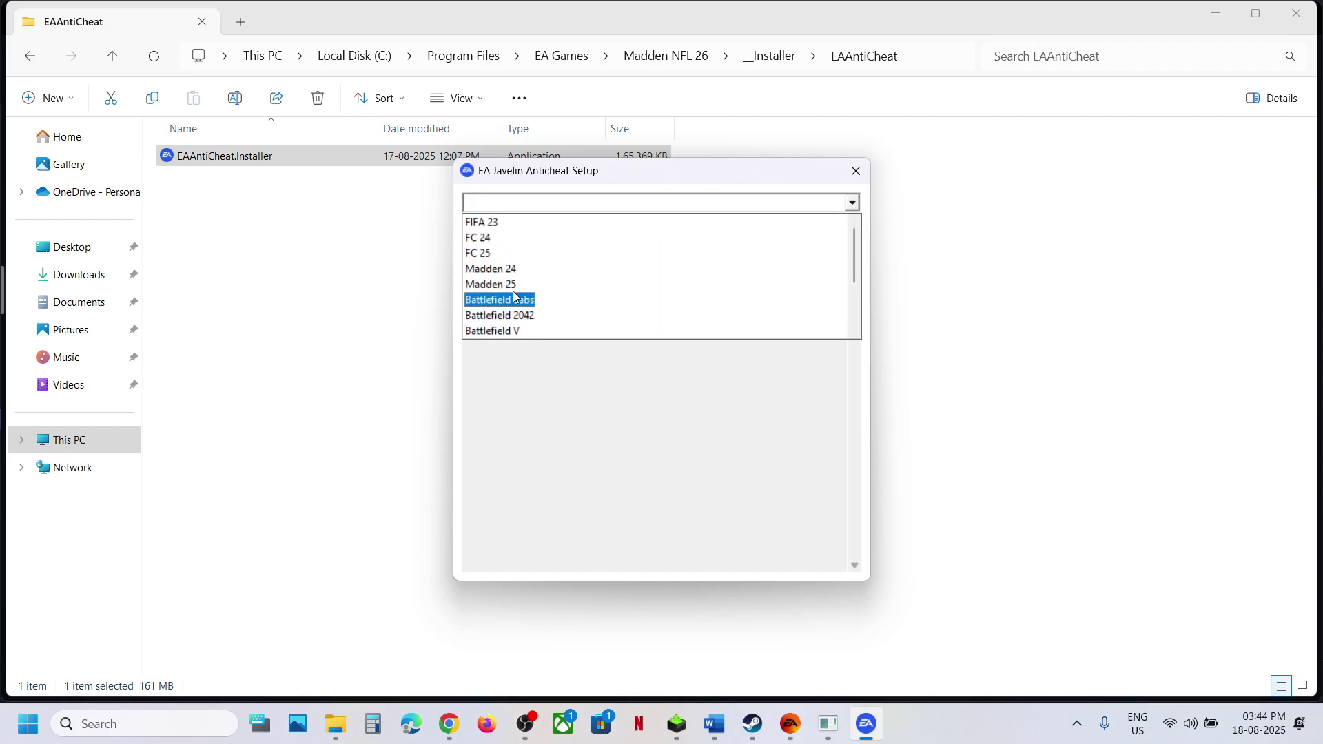
click(860, 180)
click(857, 171)
click(715, 724)
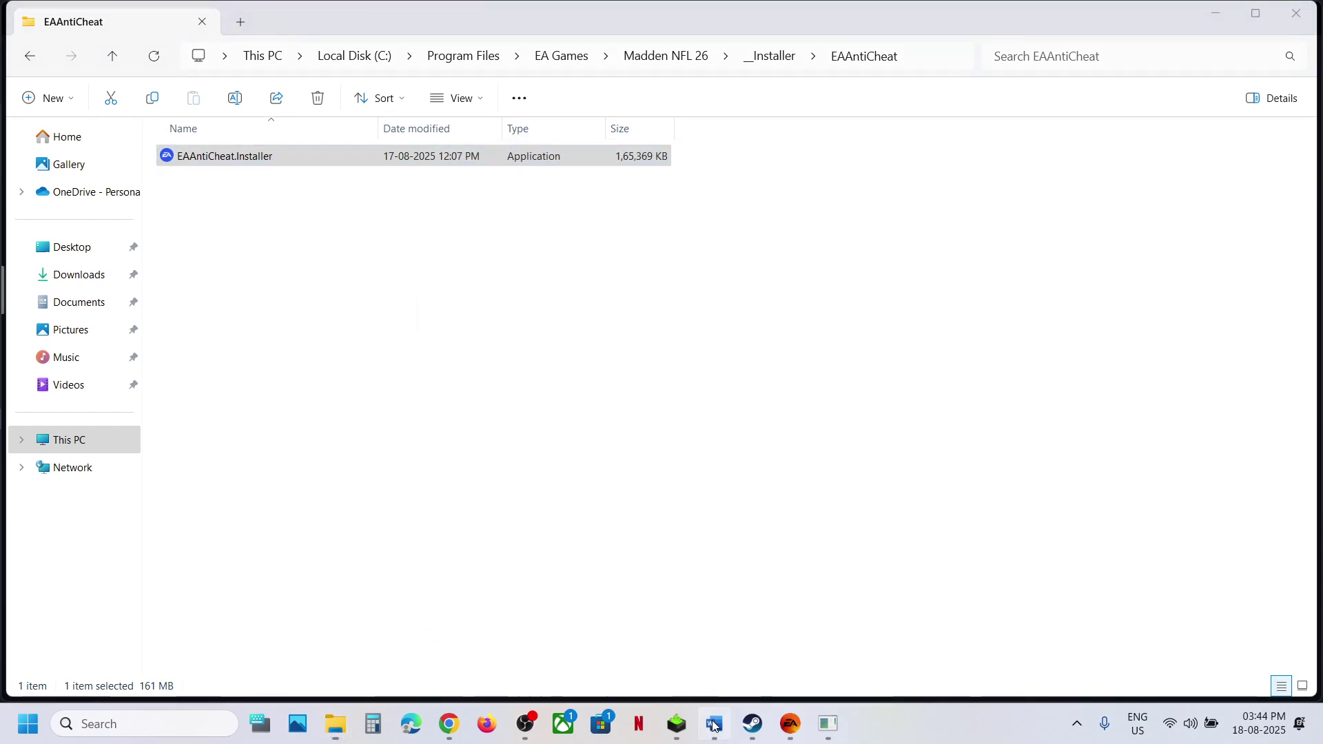
drag(1089, 527, 309, 527)
key(ctrl+c)
Load the copied EA Javelin anticheat help URL in a new Chrome tab and download the installer.
click(449, 723)
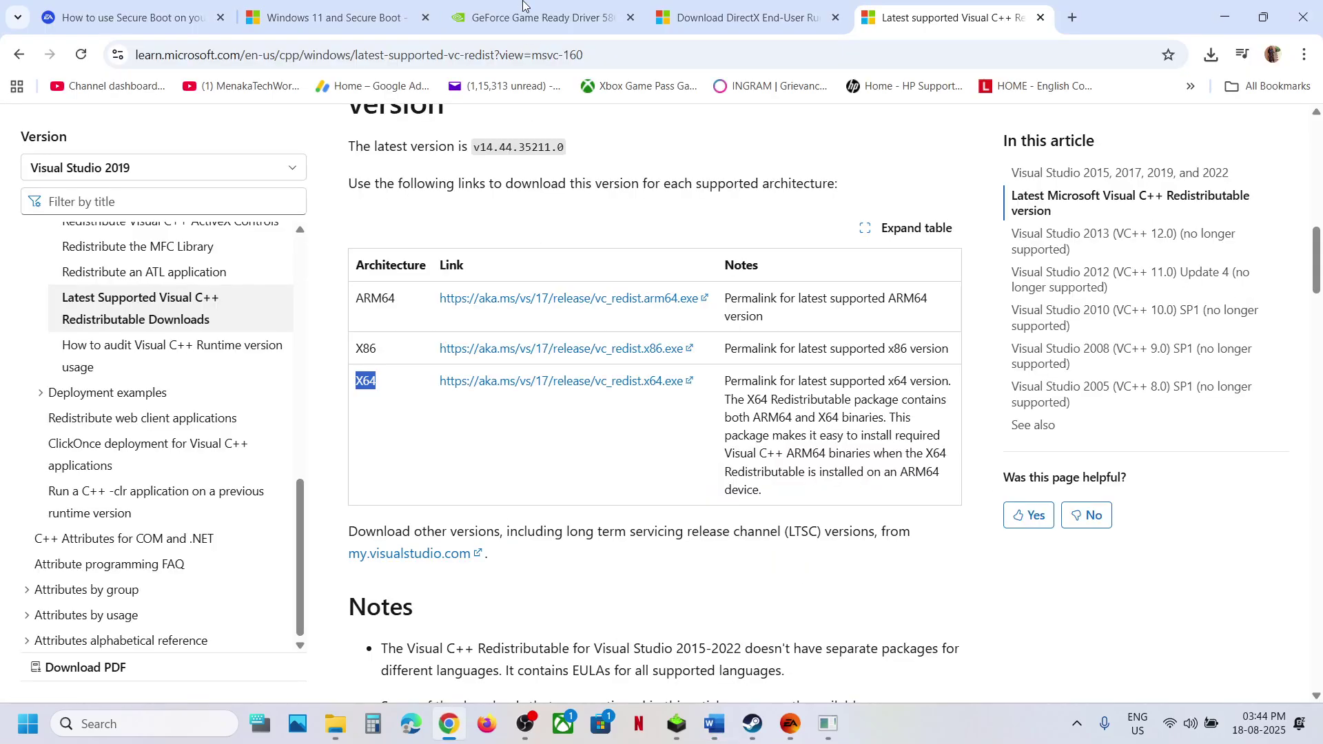
click(1071, 20)
key(ctrl+v)
key(Return)
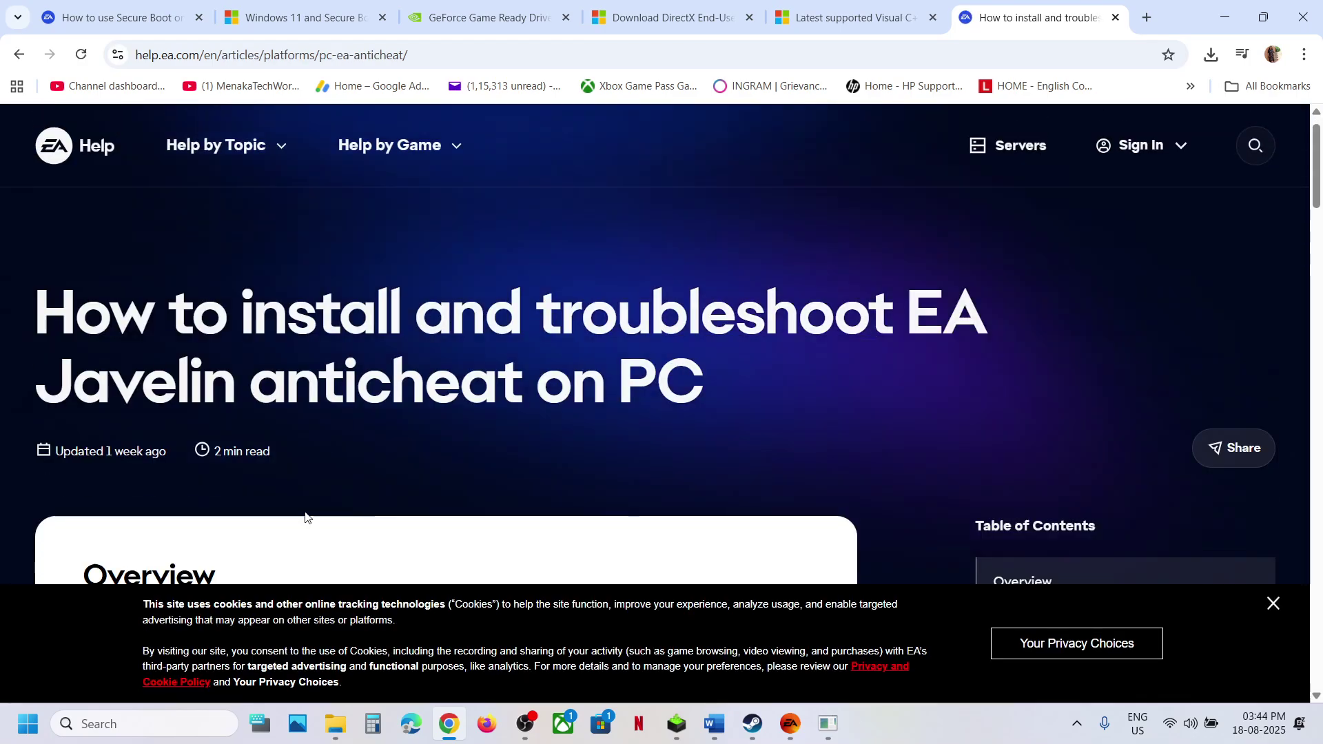
scroll(305, 511, down, 4)
scroll(306, 511, down, 4)
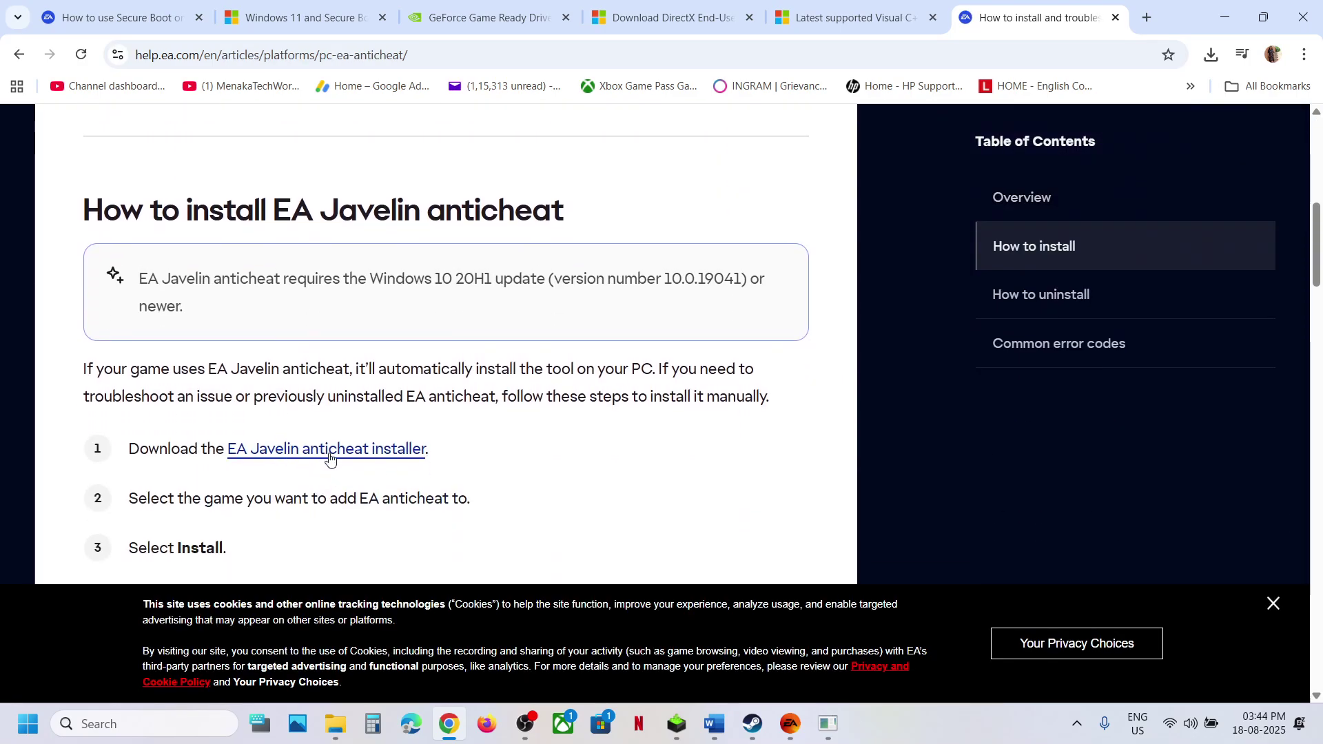
click(329, 451)
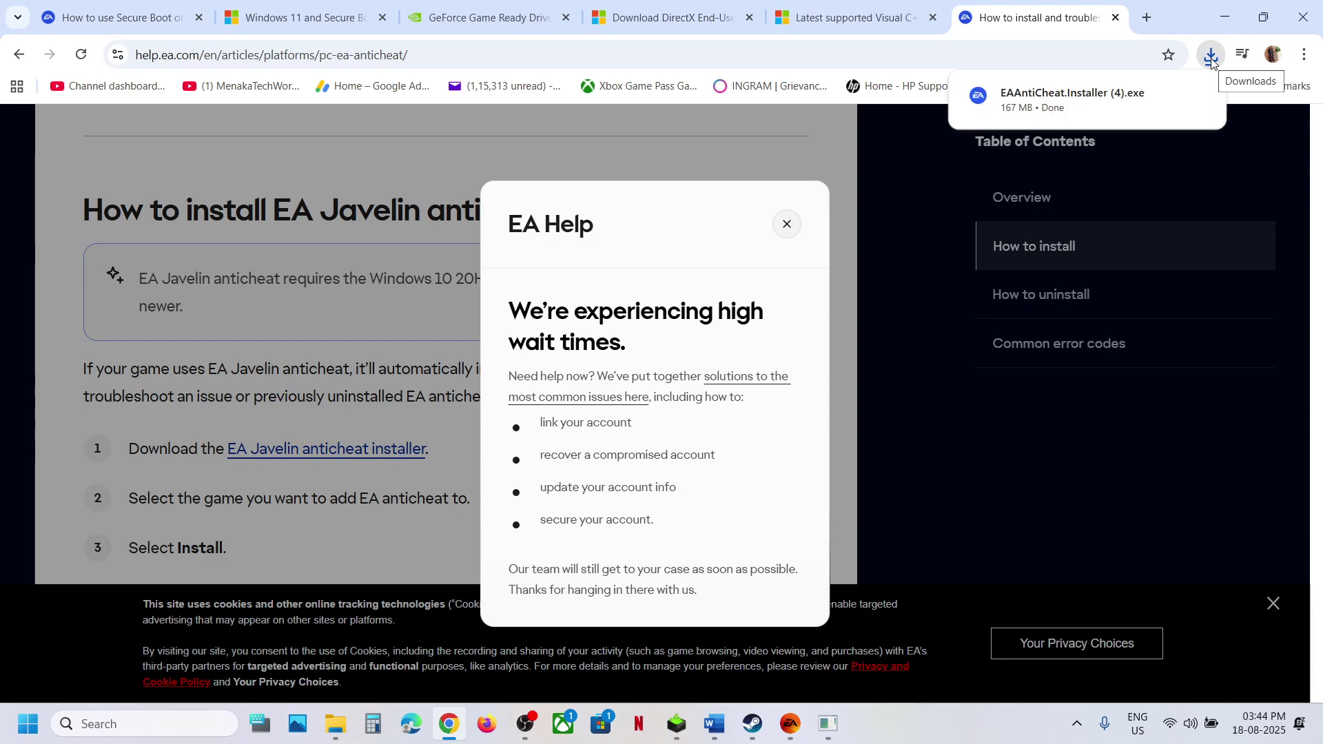
Select (Installed) Madden 26 in the anticheat setup and start a Repair.
click(1126, 93)
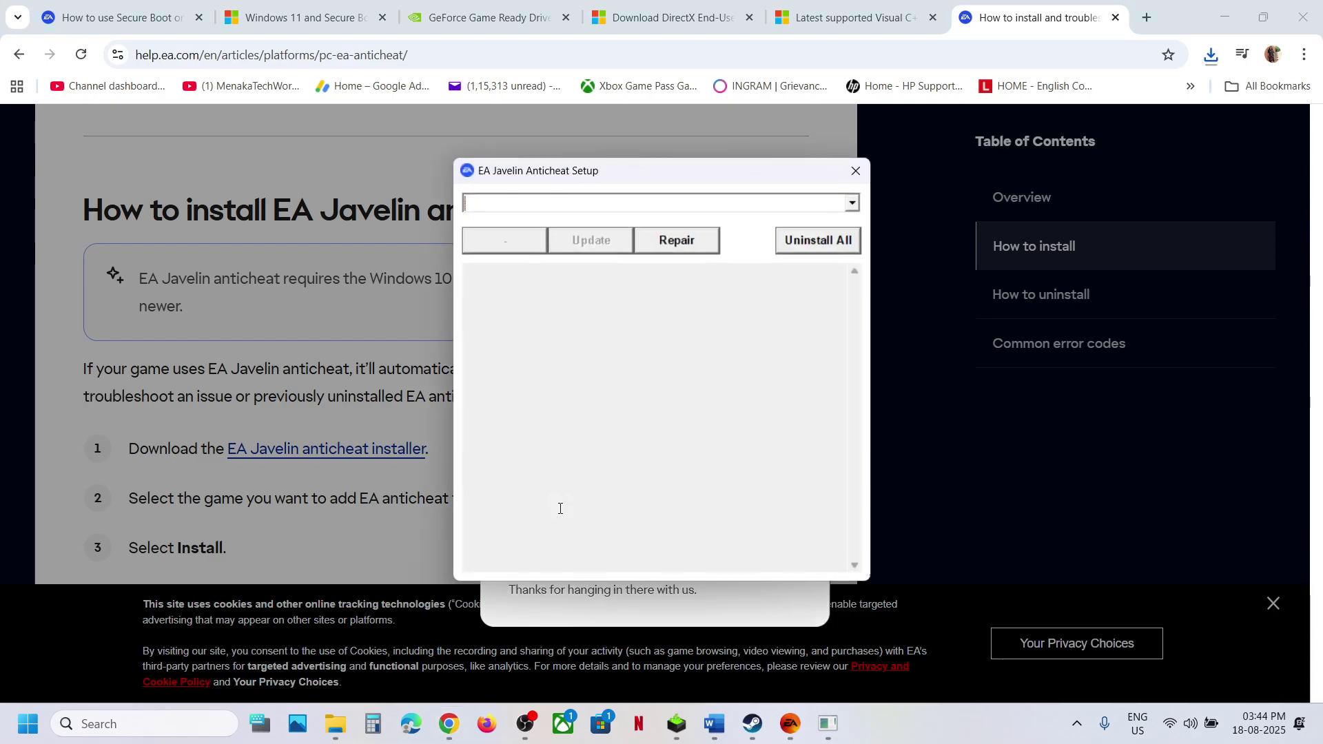
click(849, 208)
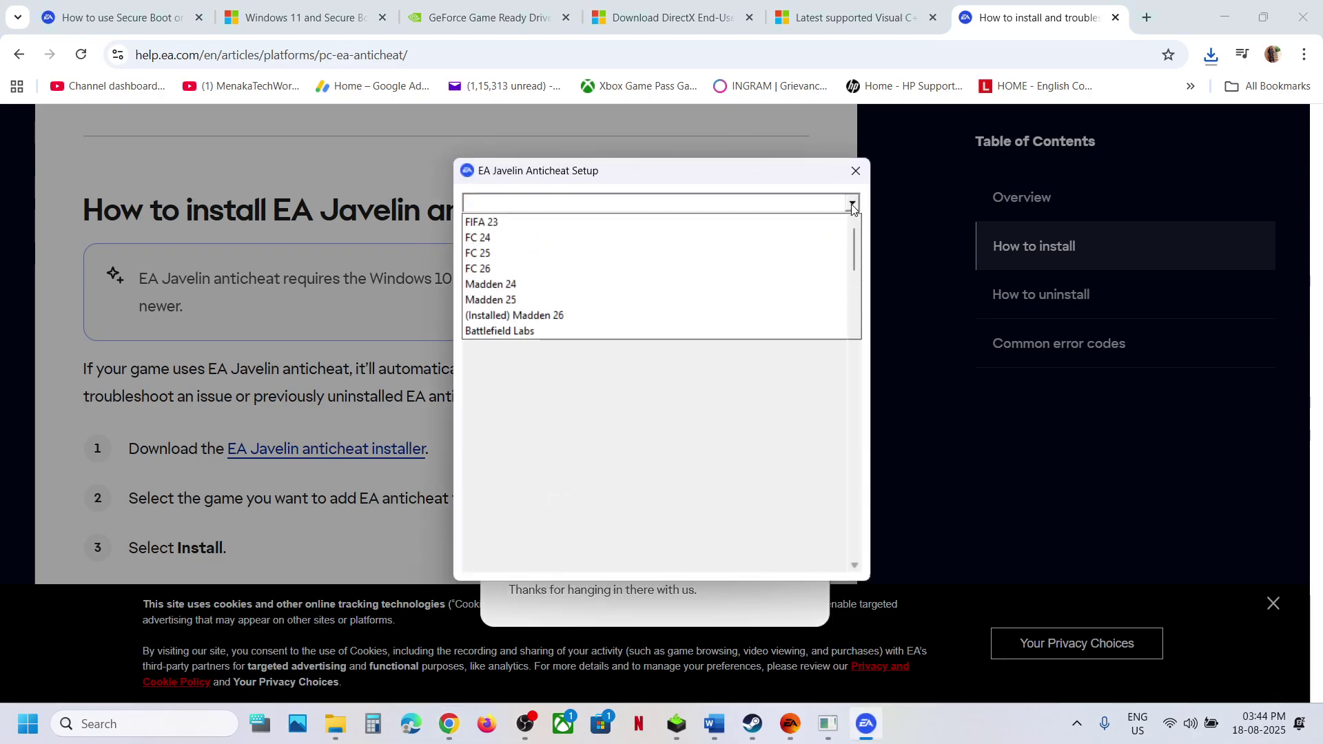
scroll(533, 301, down, 1)
click(527, 300)
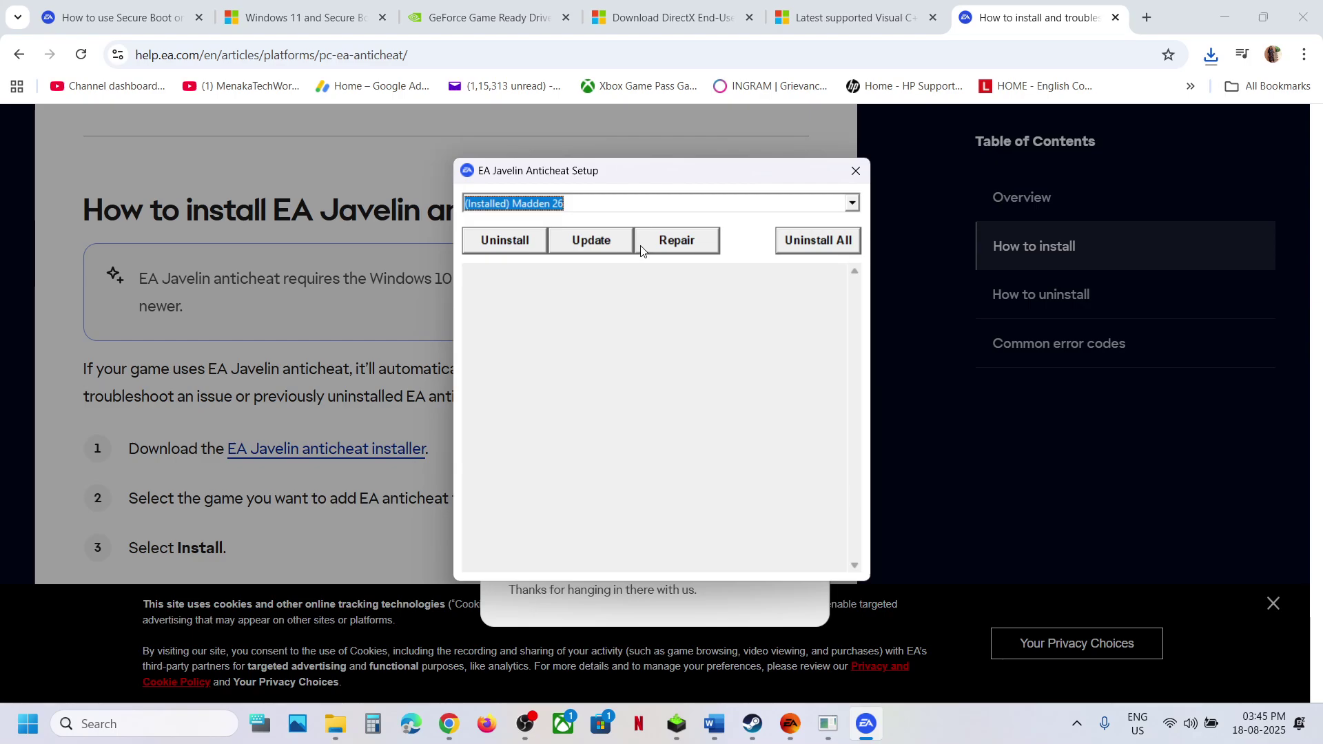
click(664, 247)
click(707, 419)
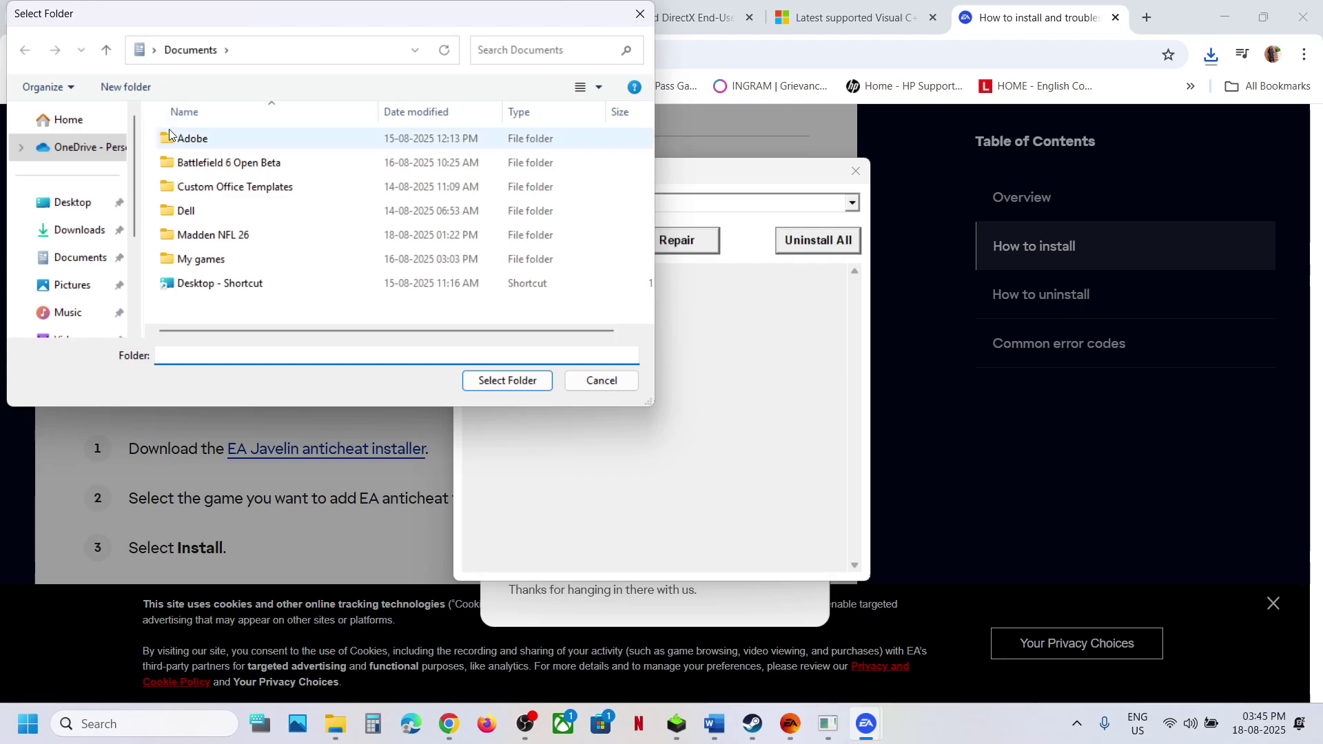
Pick C:\Program Files\EA Games\Madden NFL 26 as the repair's game folder.
scroll(72, 279, down, 3)
click(66, 253)
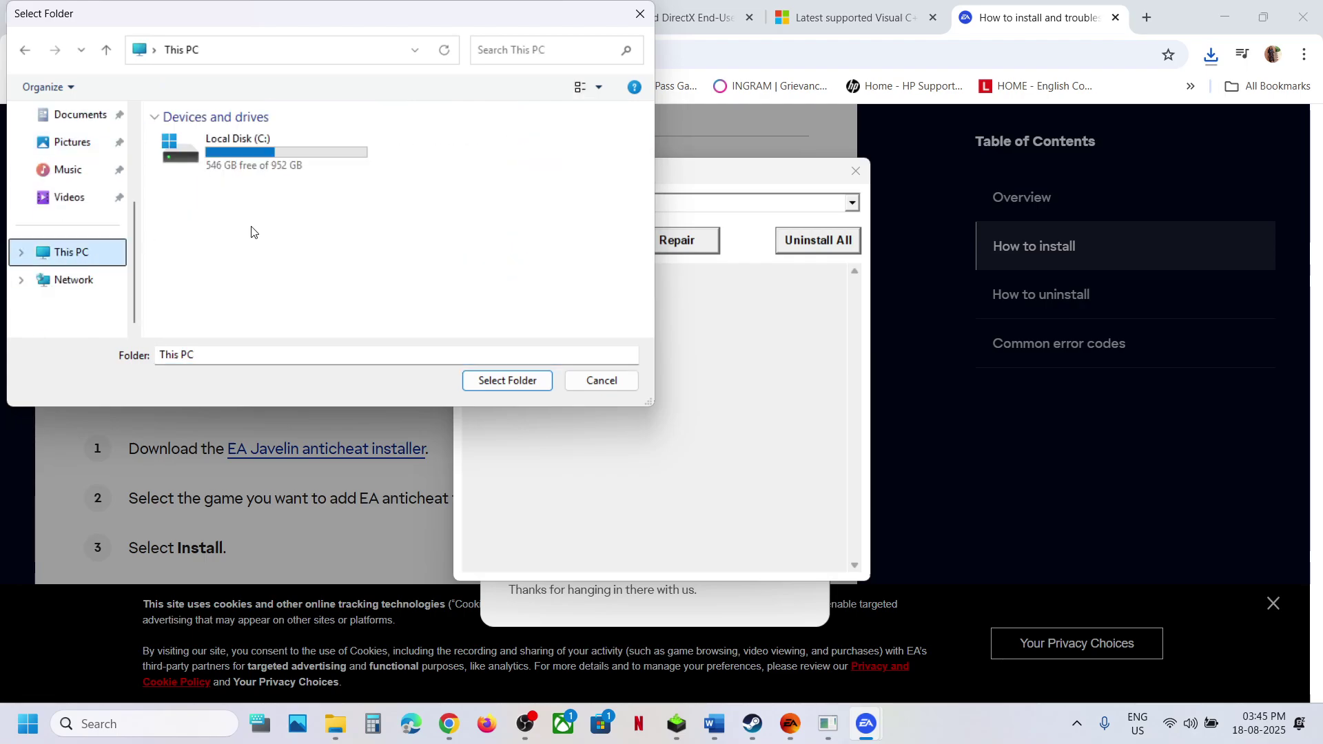
double_click(258, 153)
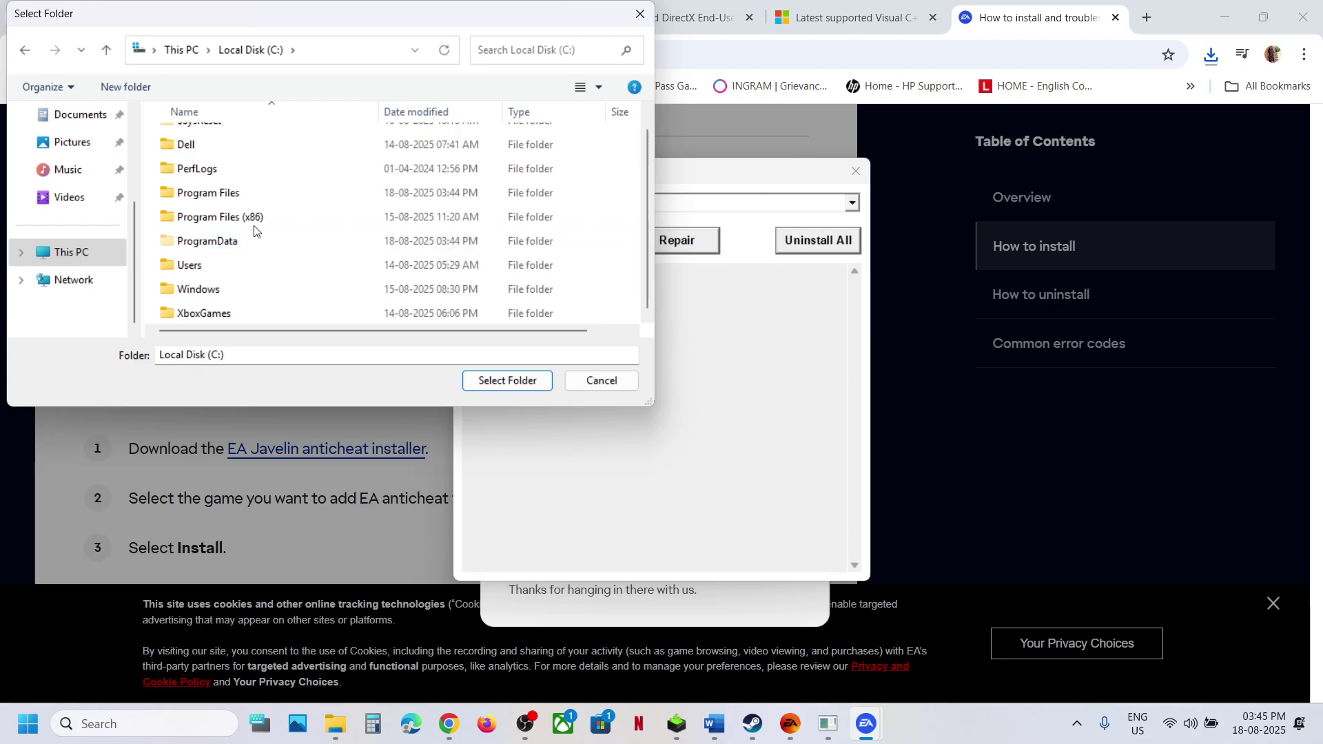
double_click(276, 193)
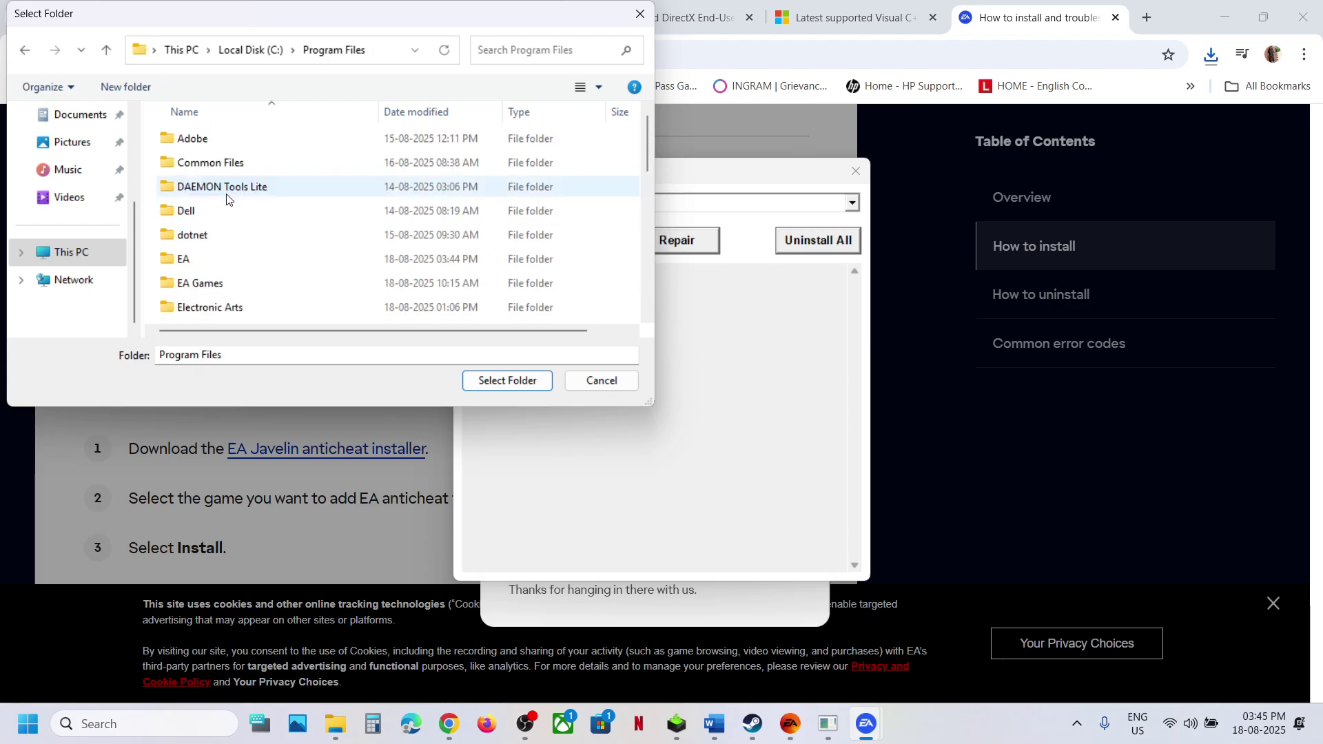
double_click(223, 286)
click(225, 141)
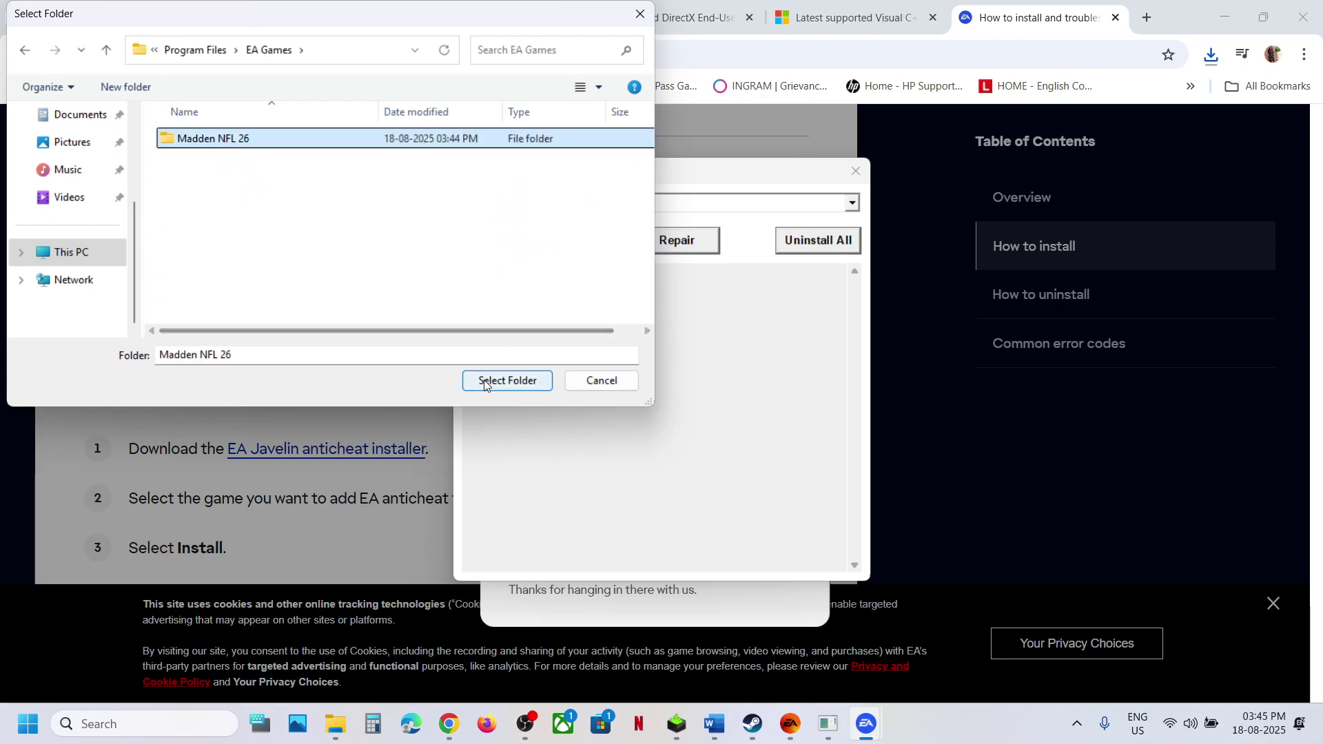
click(506, 380)
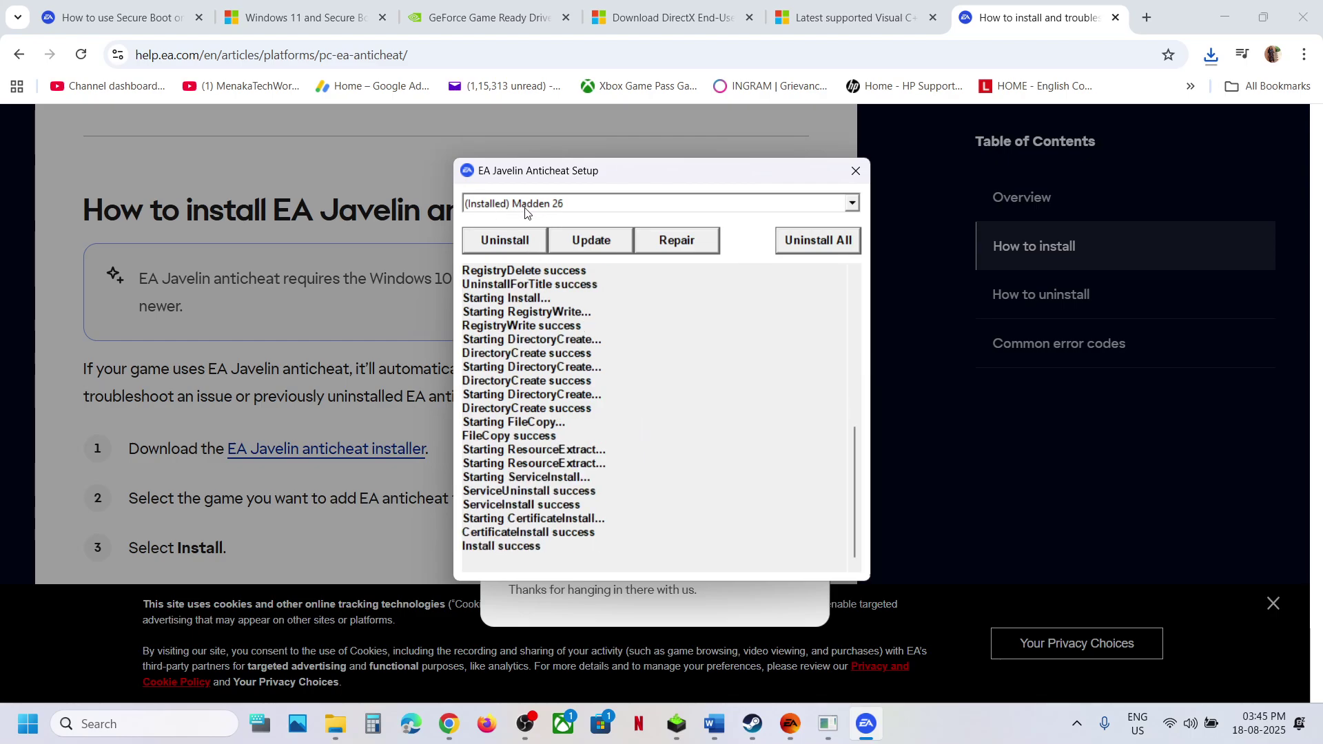
Run Update, Uninstall, Install and Uninstall again, confirming UpdateCheck and Install success, then close setup.
click(591, 241)
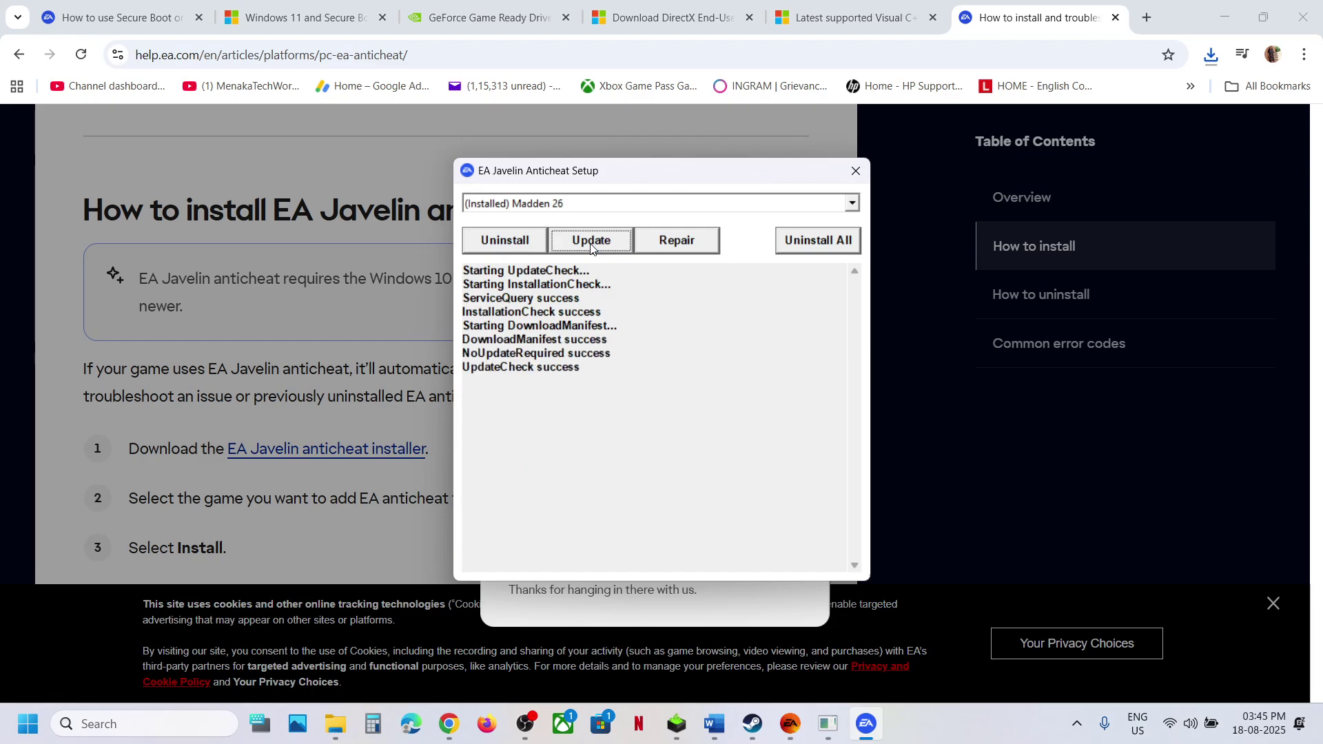
drag(477, 371, 609, 366)
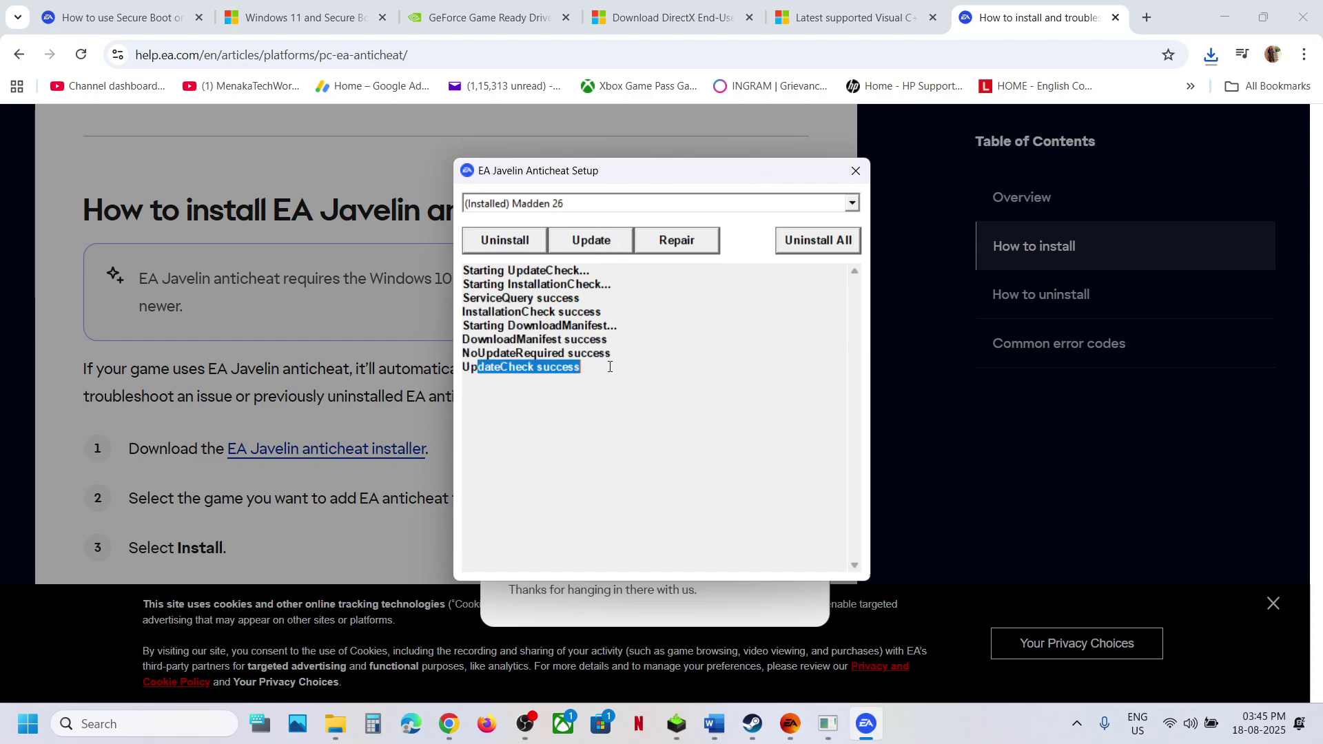
click(501, 242)
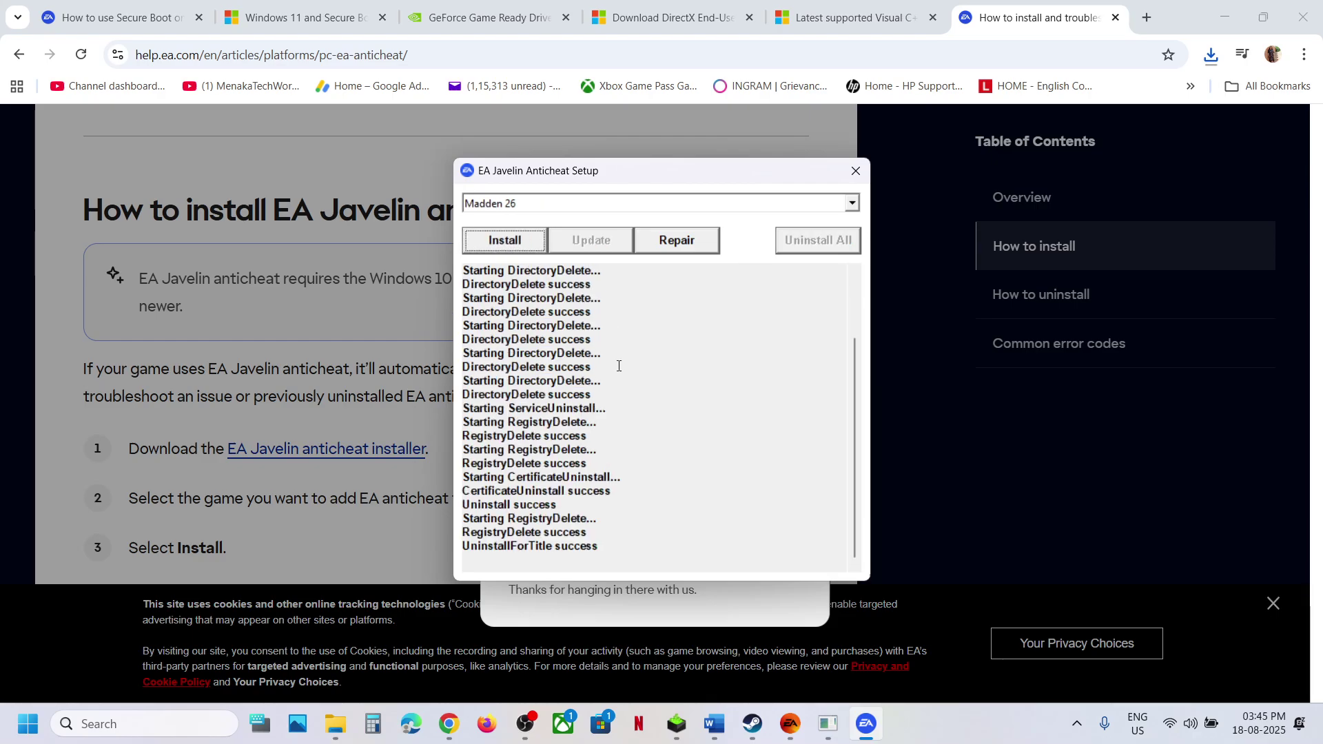
click(505, 242)
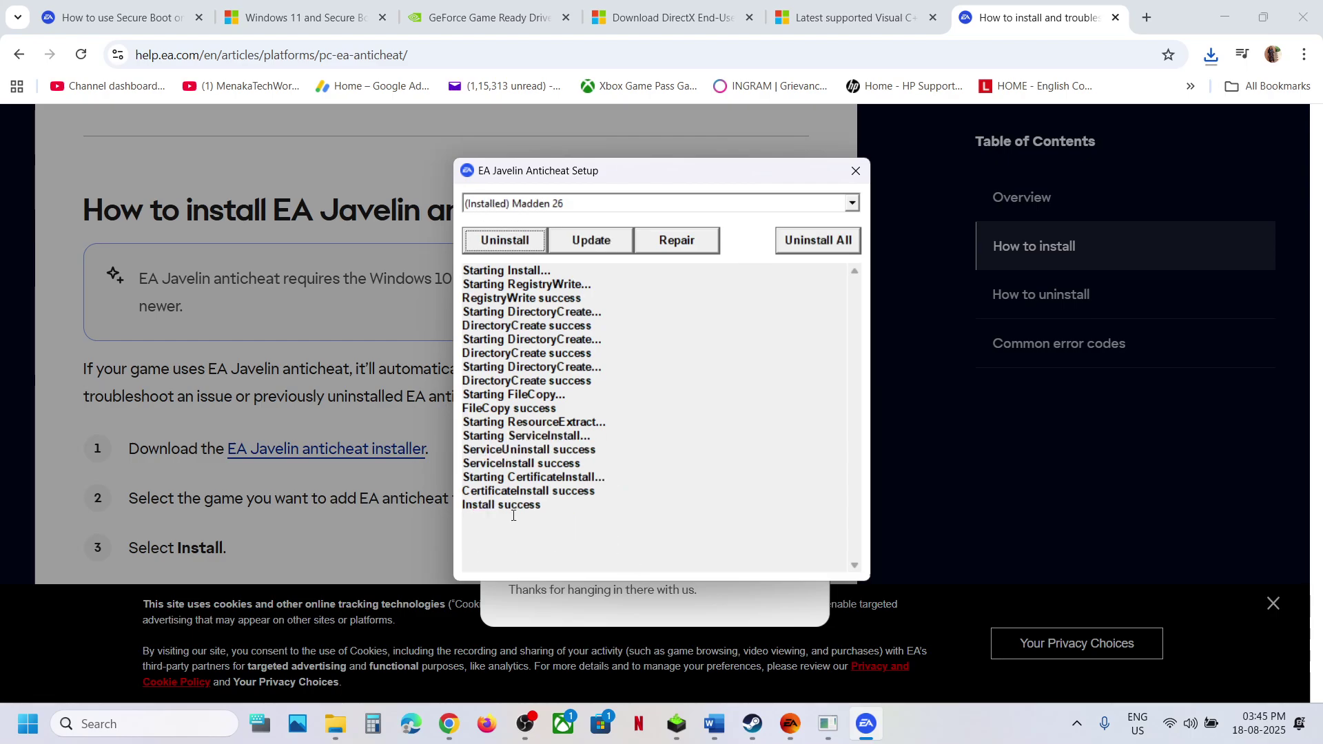
drag(538, 510, 471, 505)
click(575, 498)
click(518, 240)
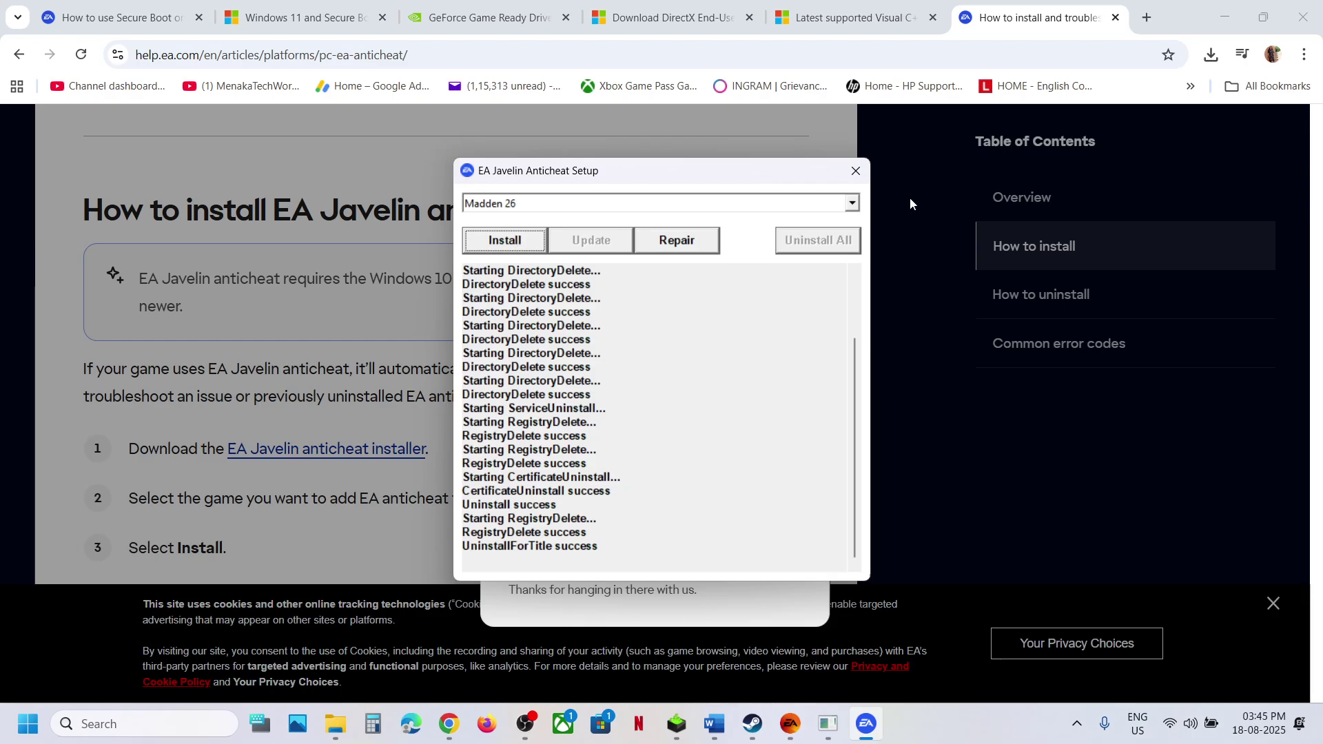
click(855, 171)
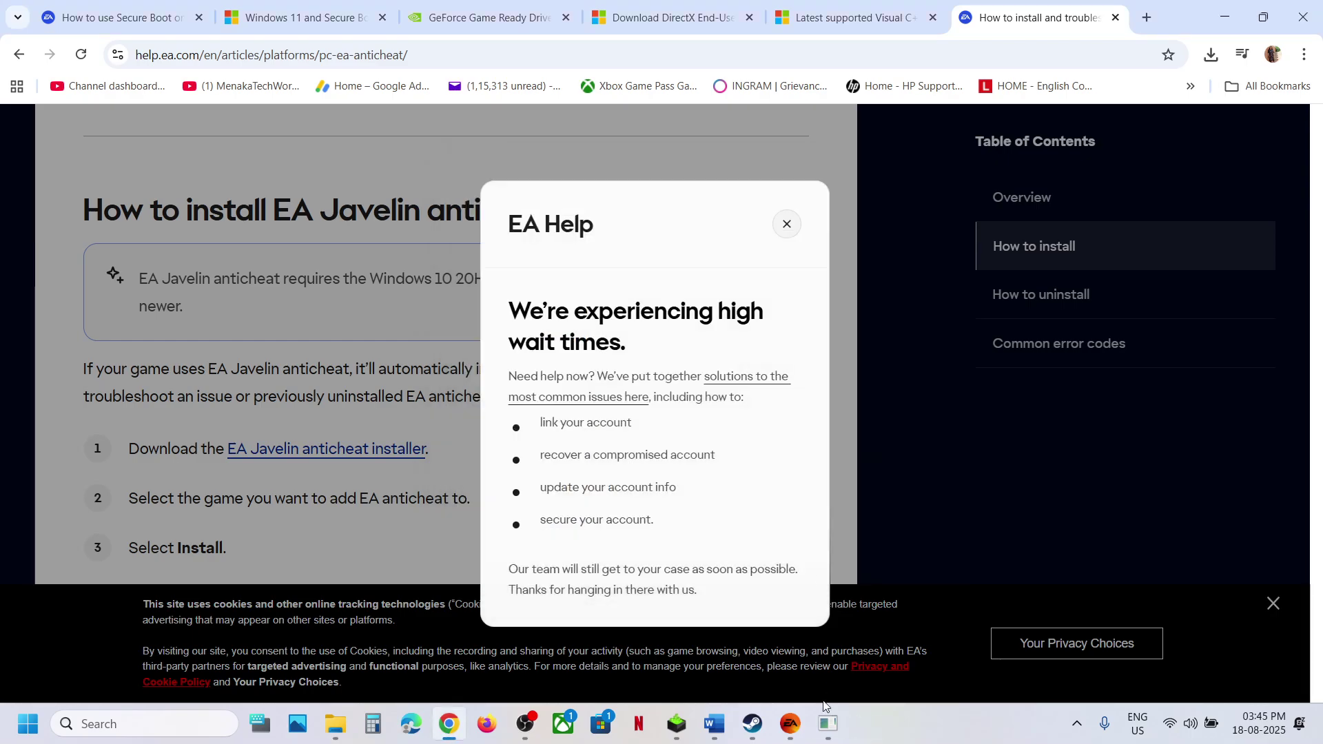
click(799, 732)
Close the Madden NFL 26 Properties and launch the game with PLAY.
click(896, 137)
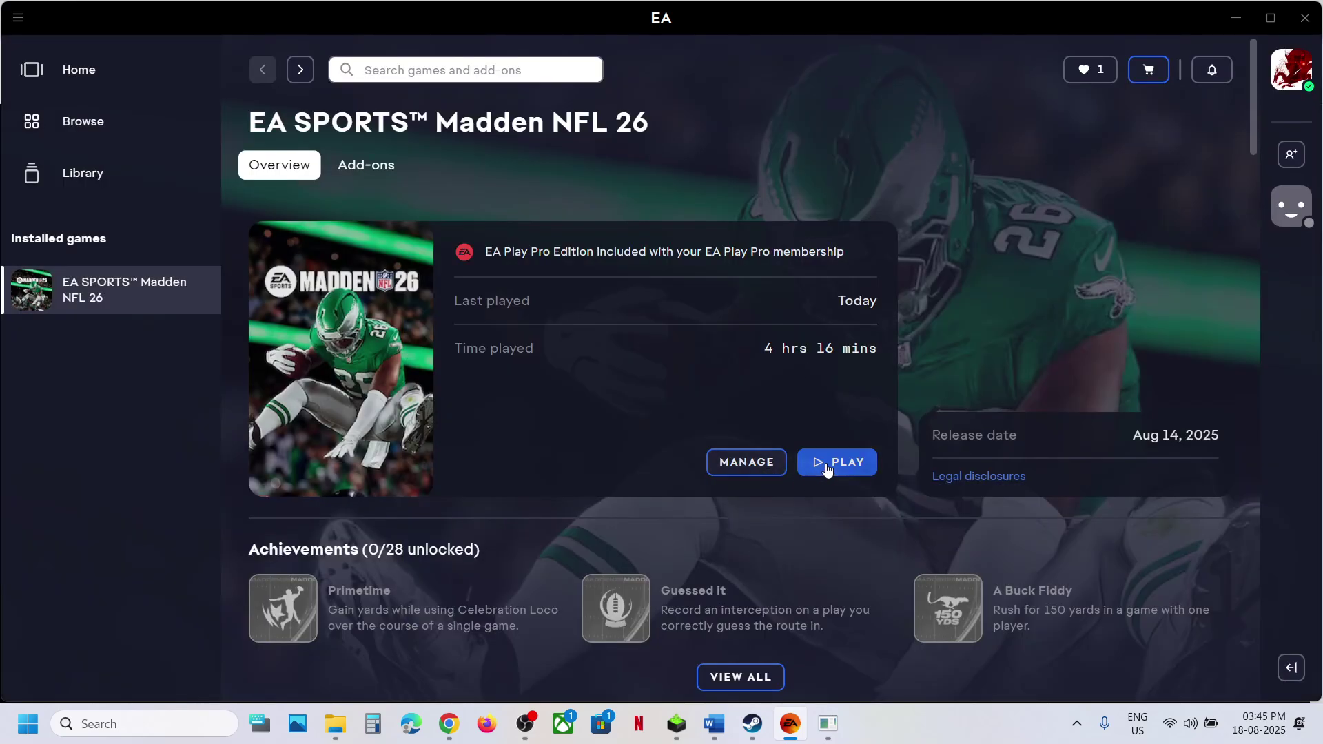
click(828, 471)
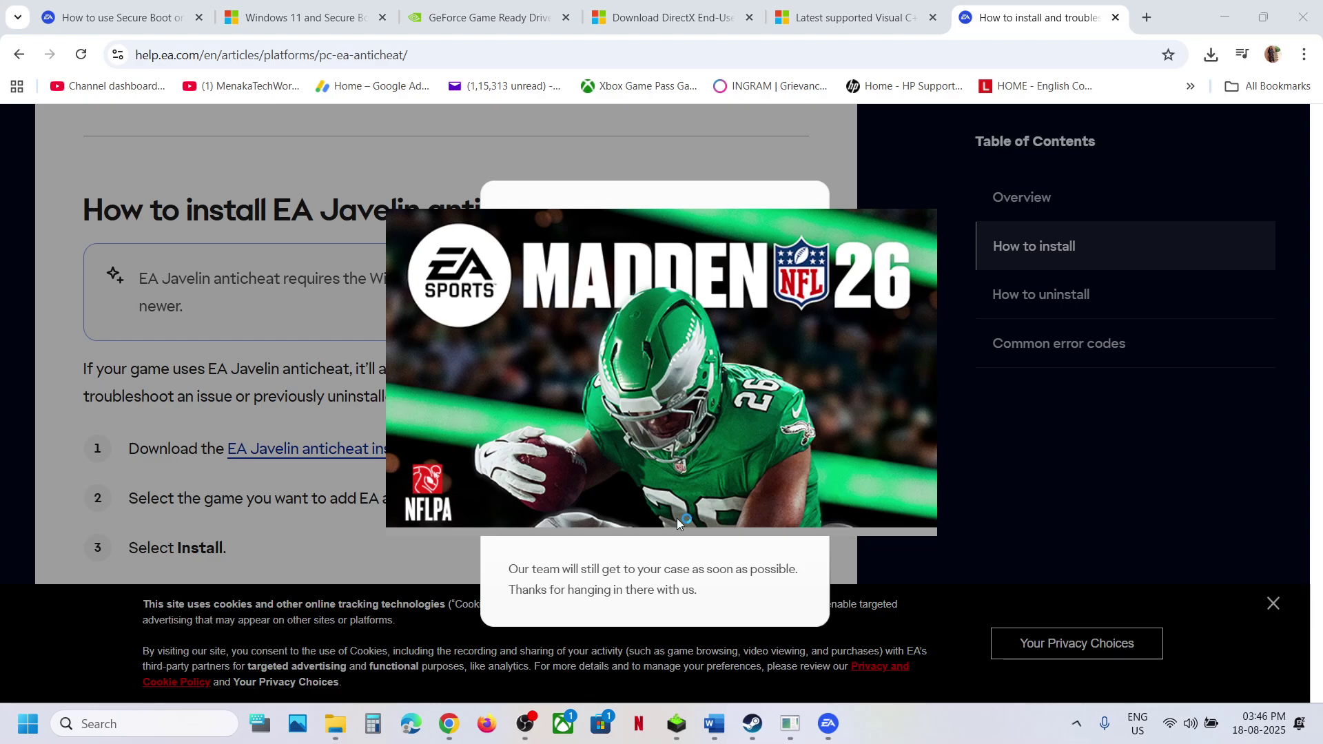
click(1077, 724)
click(1007, 670)
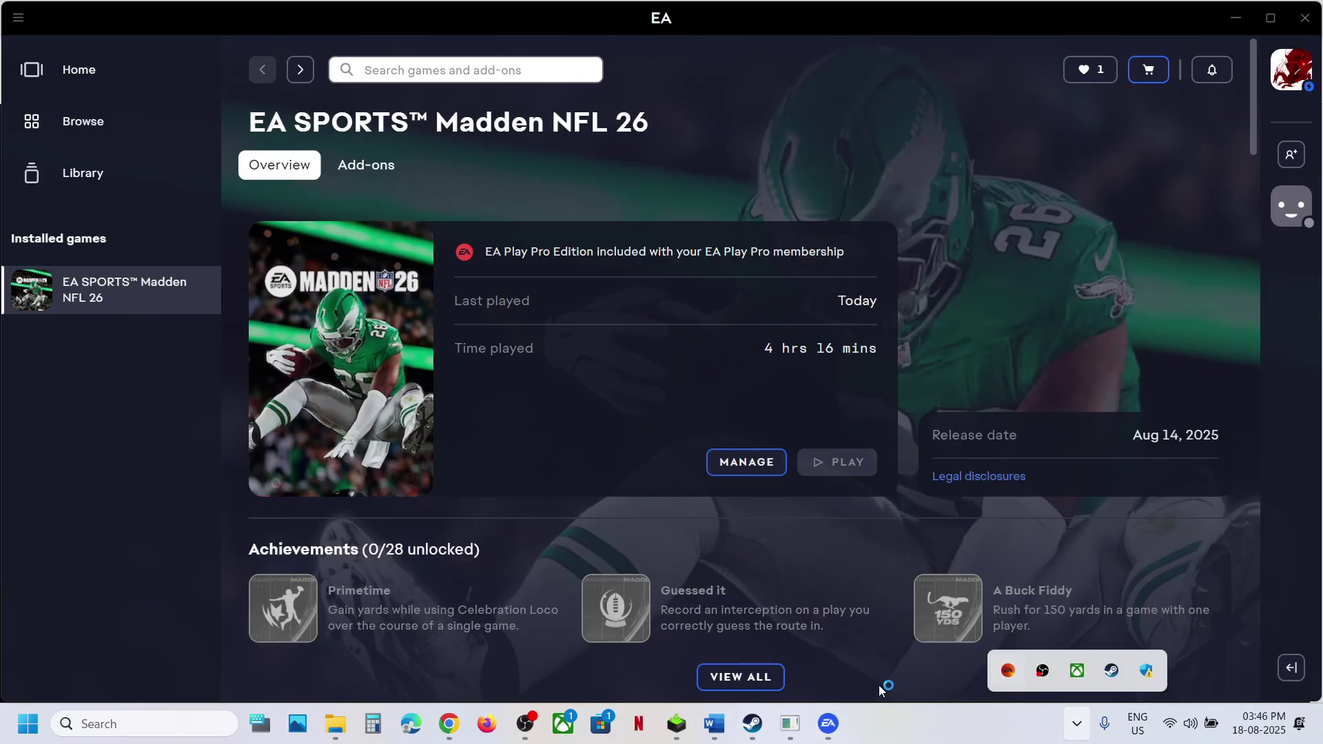
Read Step 13 in the Word notes, then bring up the EAAntiCheat File Explorer window.
click(706, 734)
scroll(454, 362, down, 3)
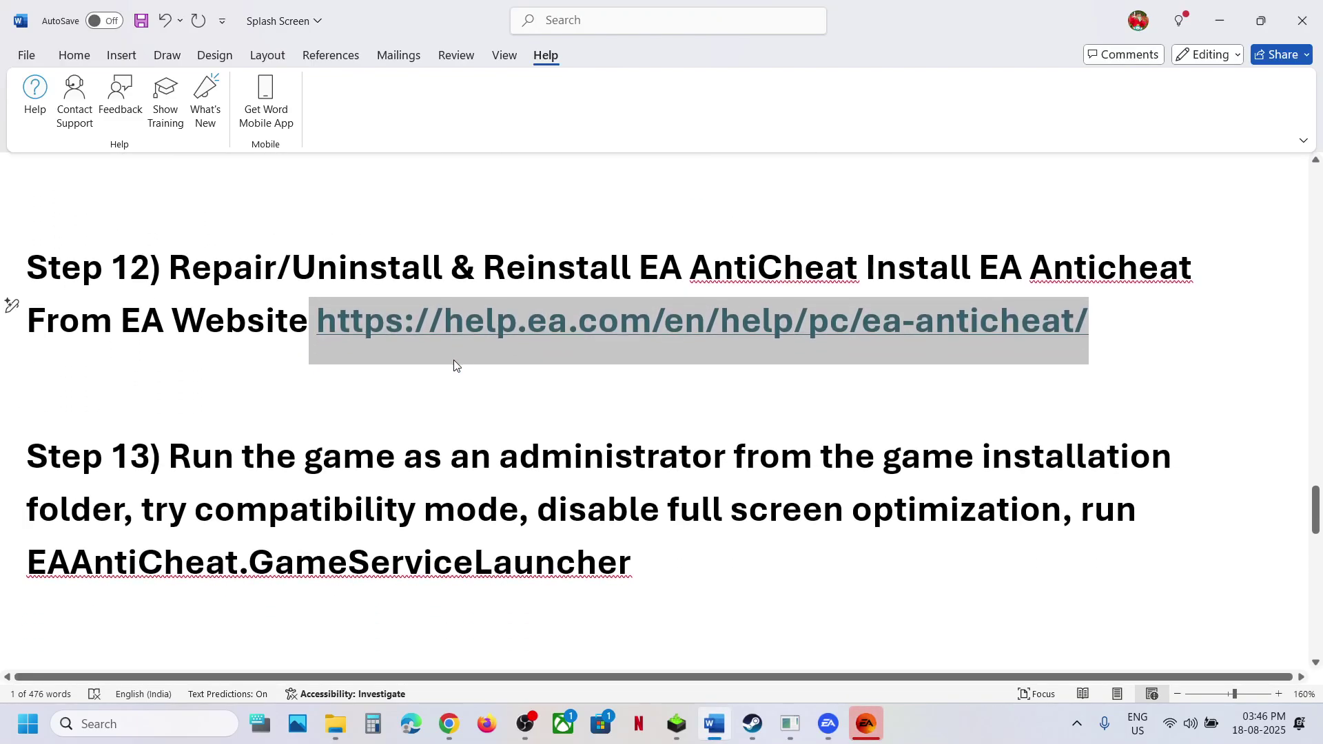
drag(168, 456, 566, 510)
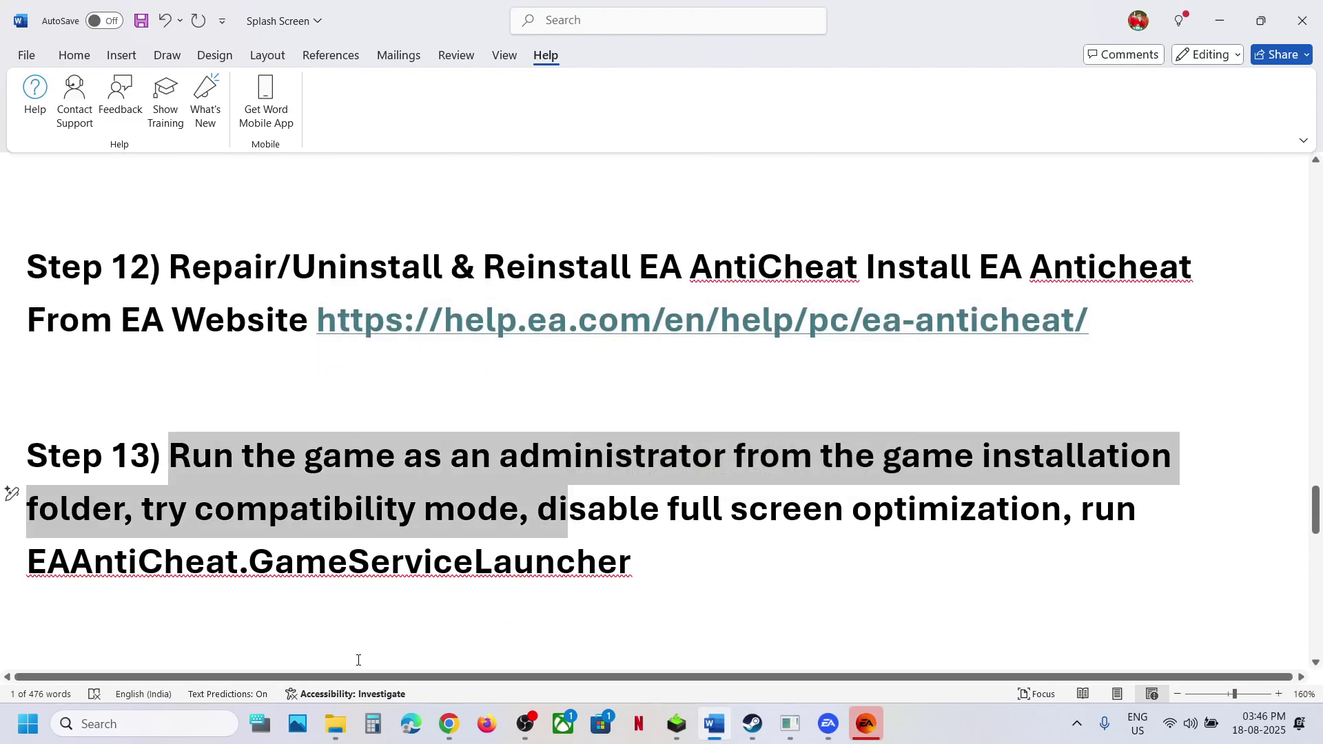
click(358, 660)
click(336, 723)
Go up to the Madden NFL 26 folder and set Madden26 to run as administrator.
click(443, 629)
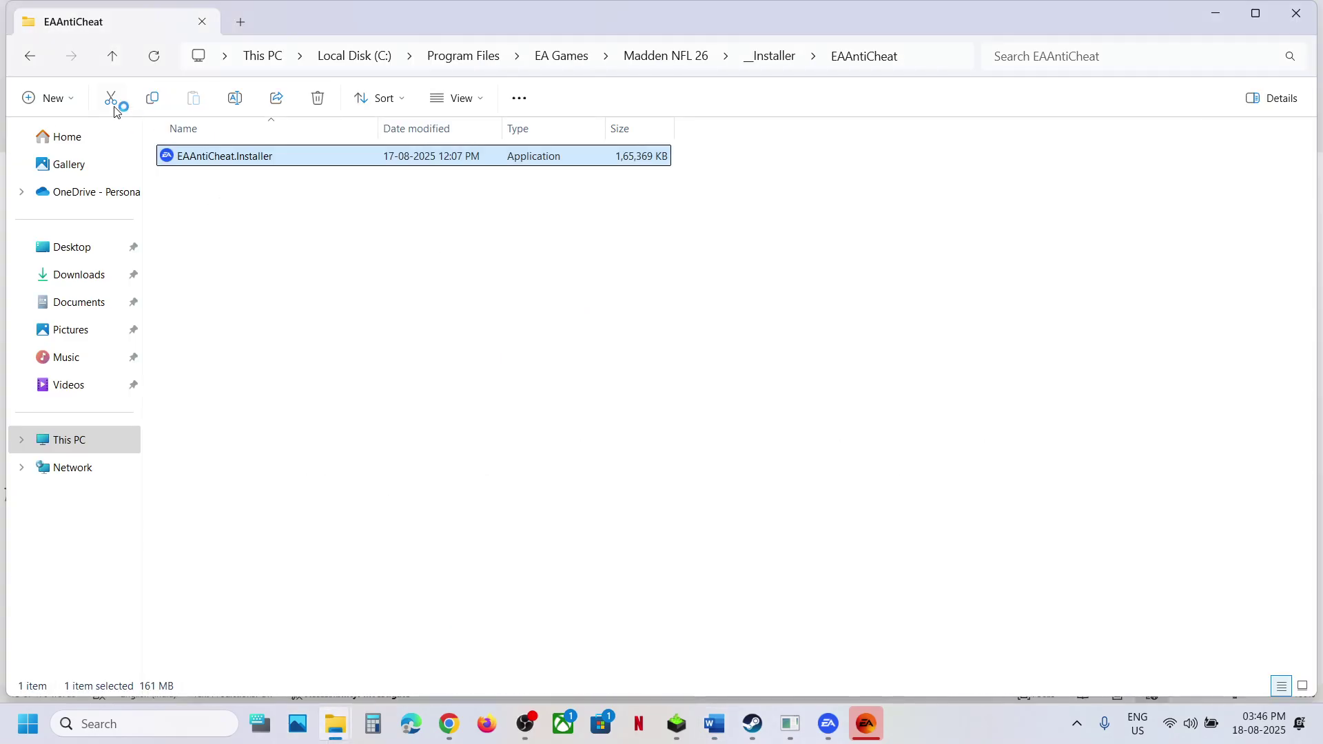
click(113, 55)
click(112, 56)
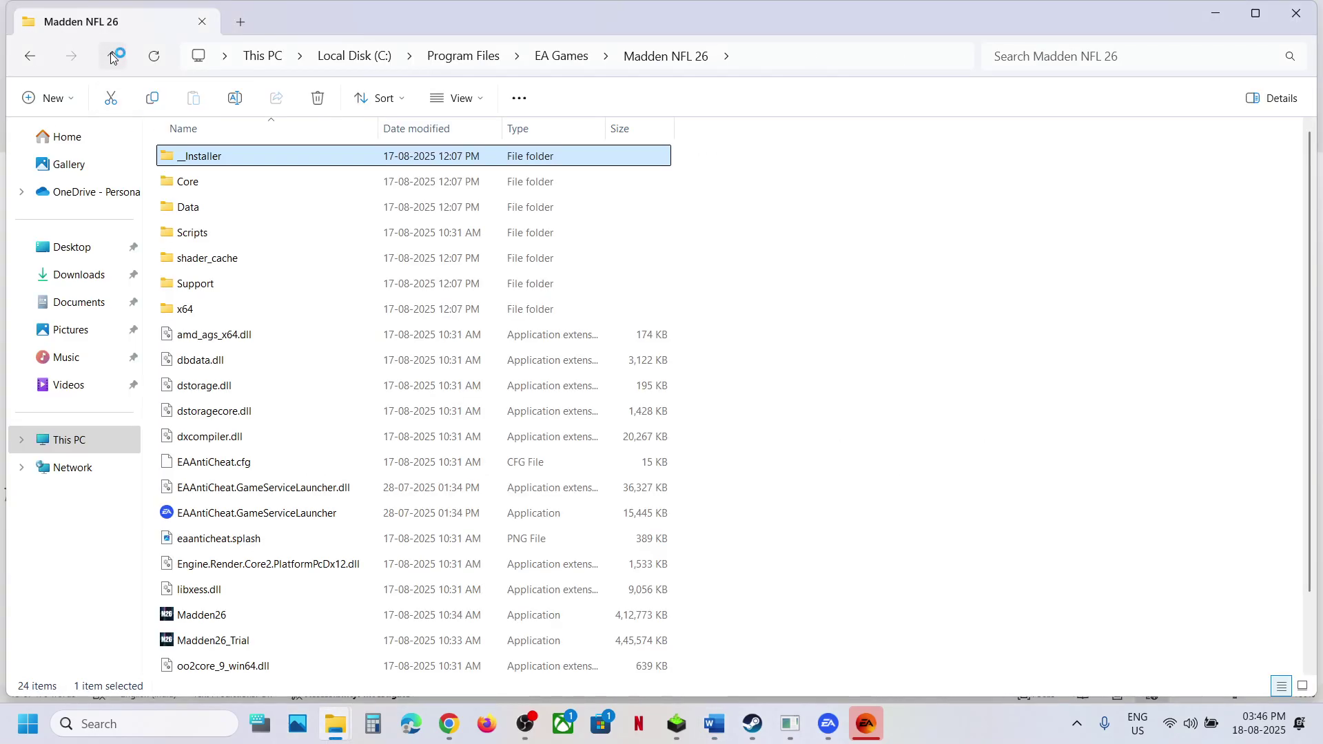
scroll(219, 422, down, 1)
double_click(195, 539)
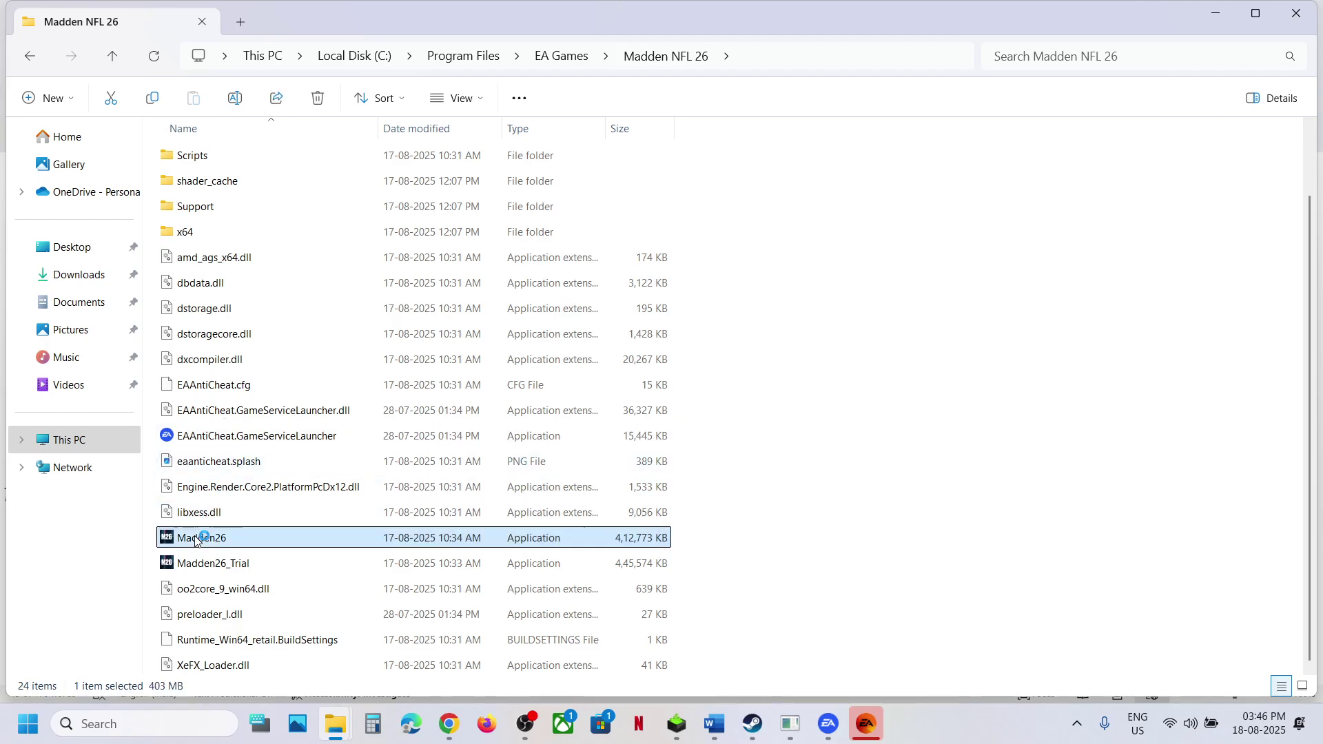
right_click(195, 538)
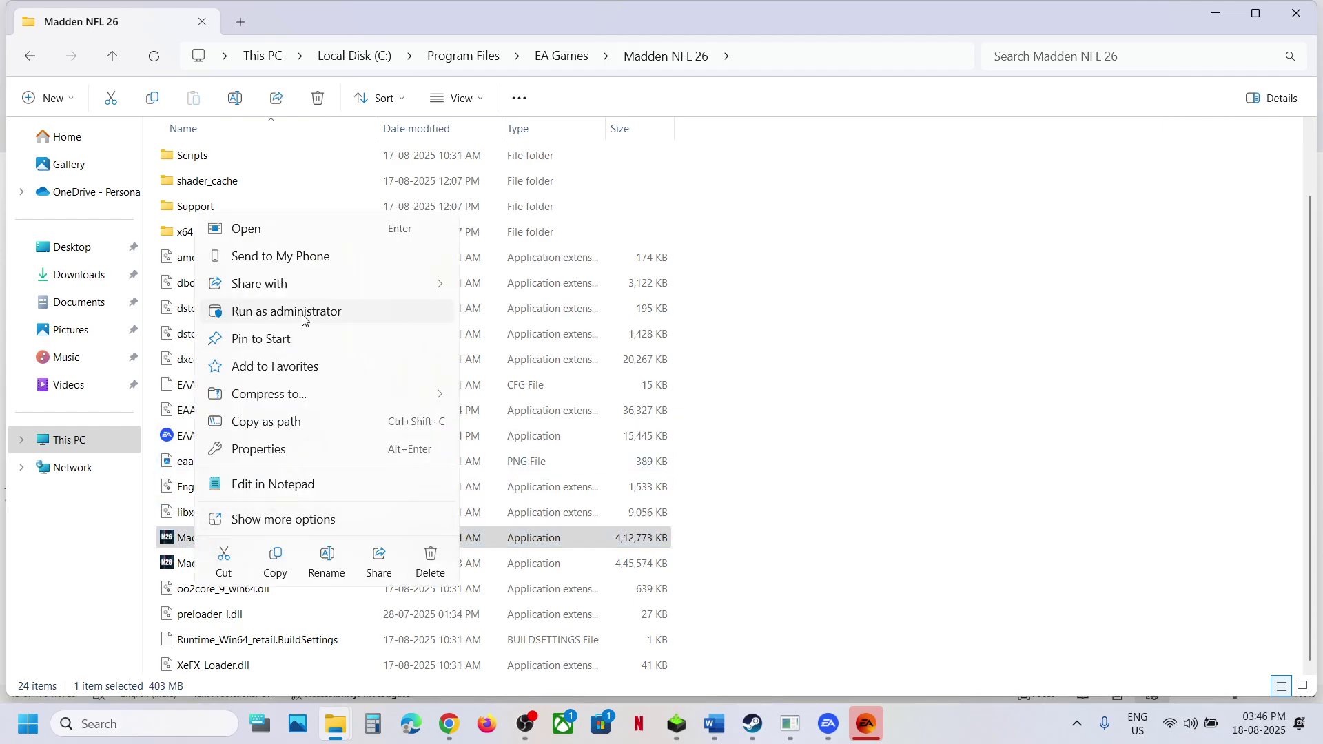
right_click(180, 549)
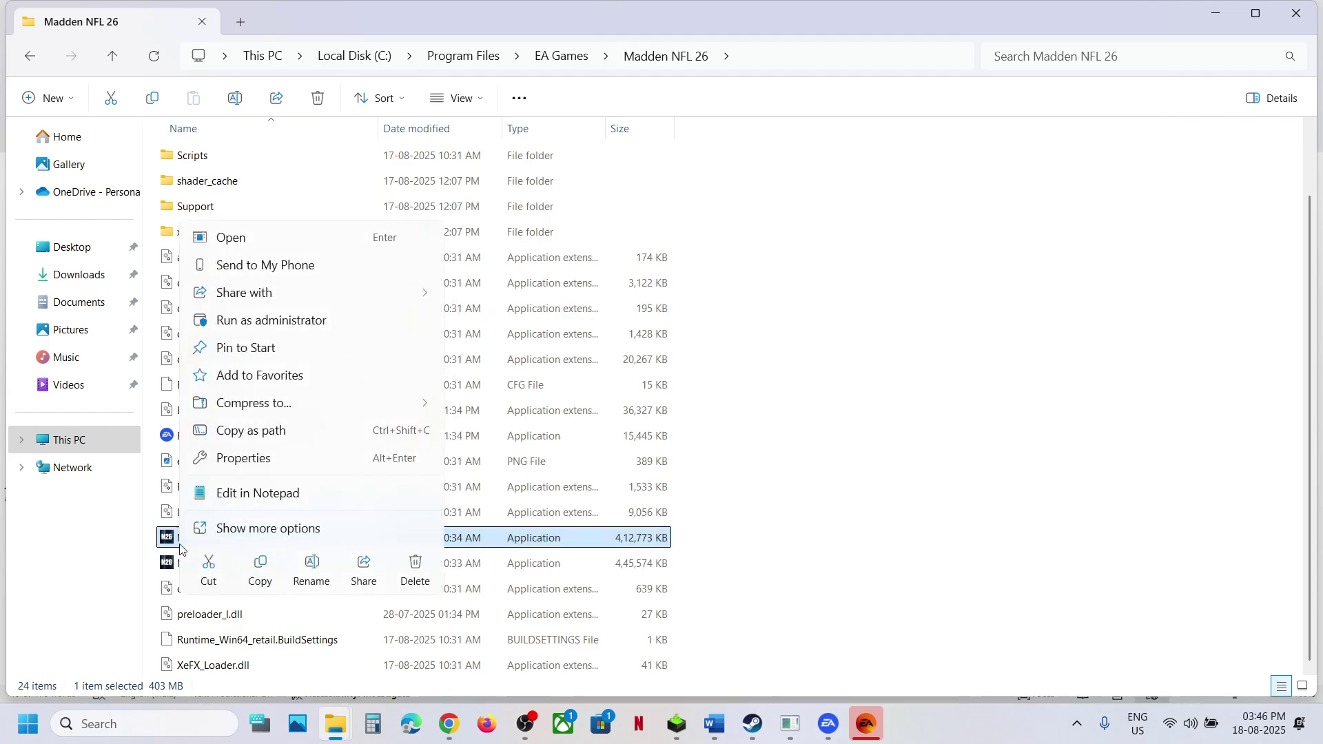
click(258, 458)
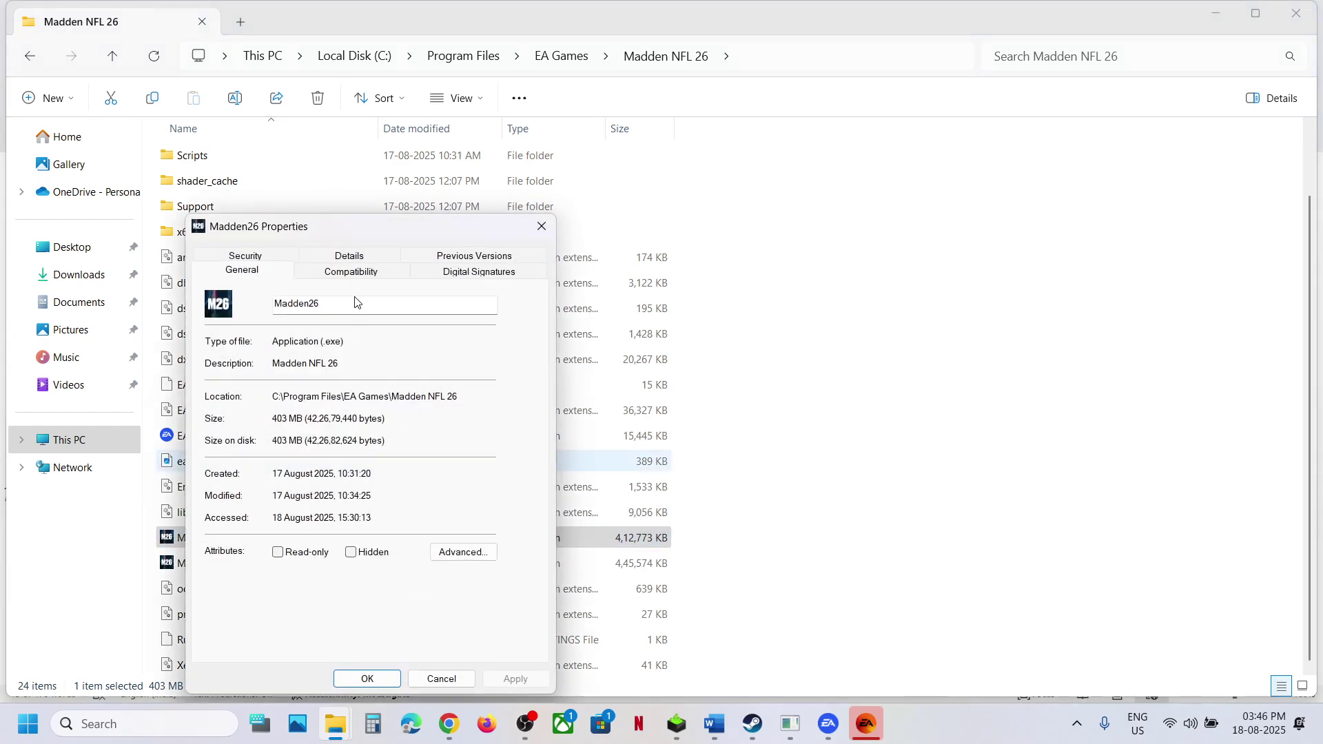
click(348, 274)
click(219, 541)
click(368, 679)
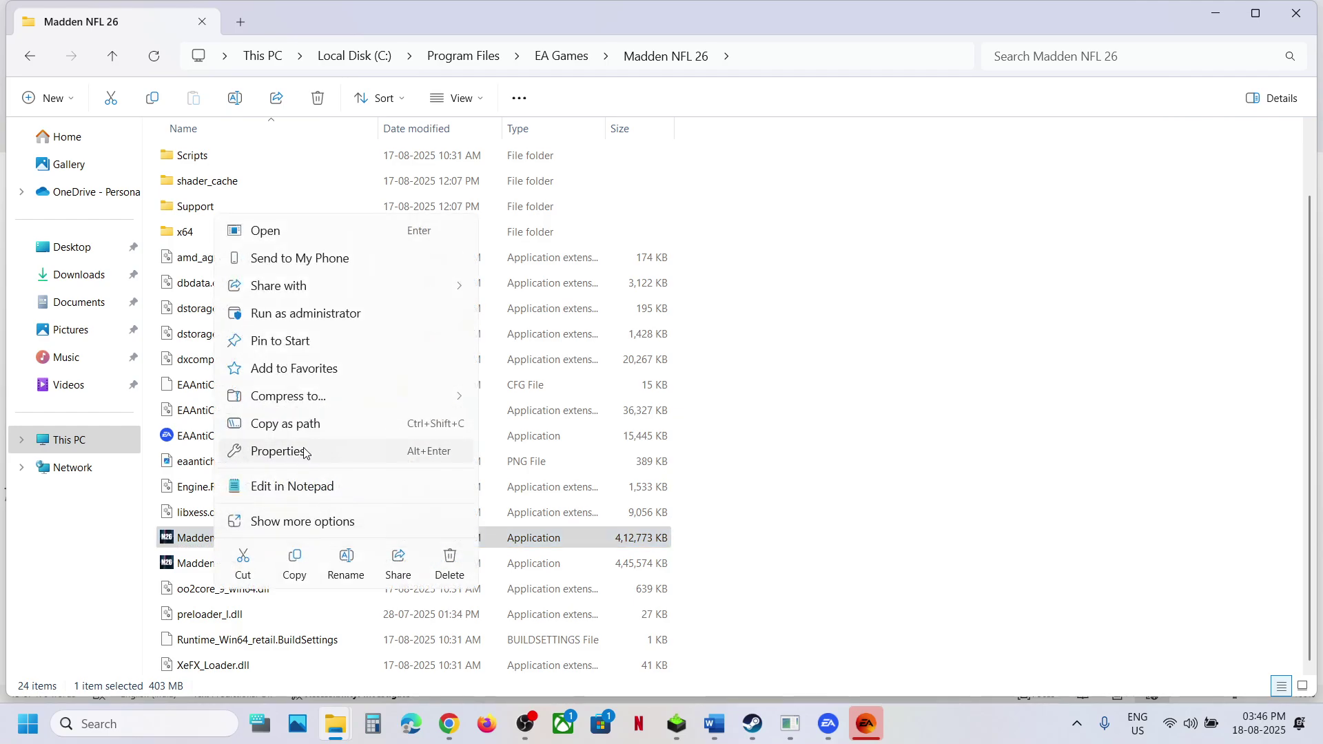
Enable Madden26 compatibility mode for Windows 7 and apply it.
click(287, 452)
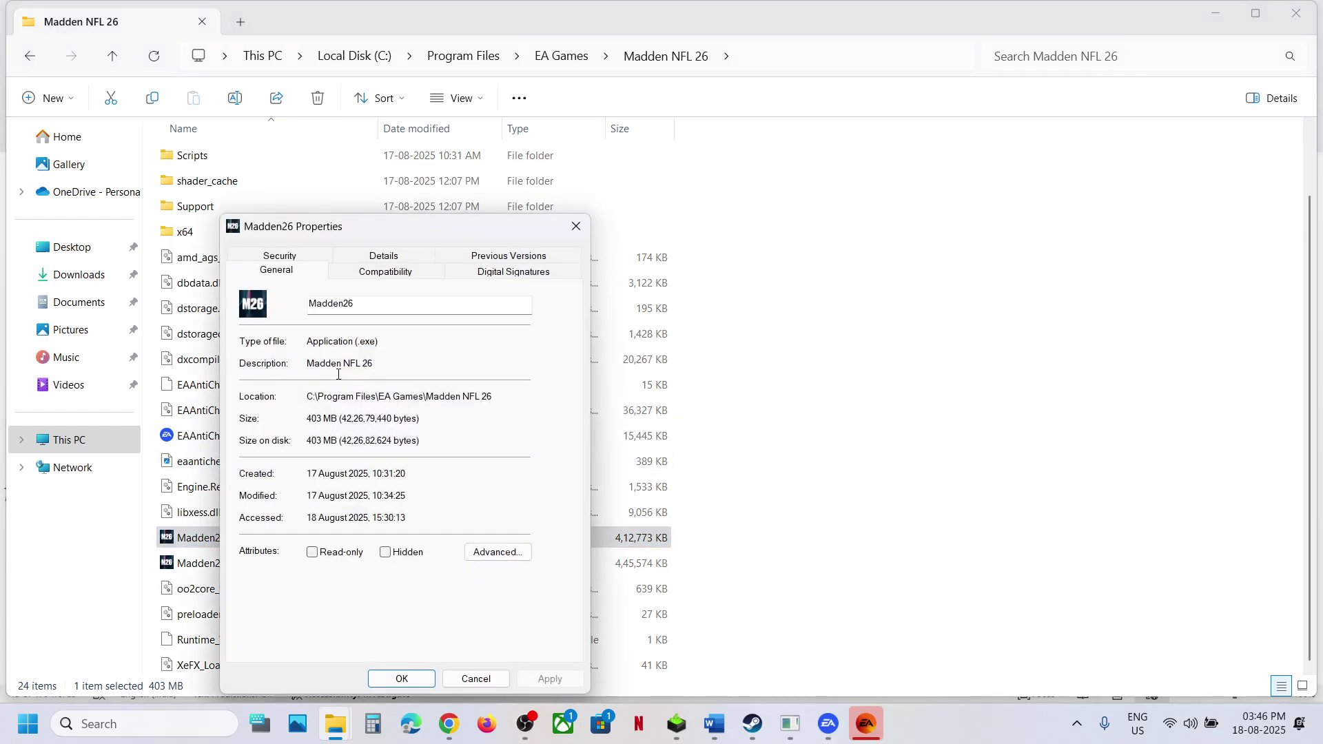
click(366, 275)
click(254, 386)
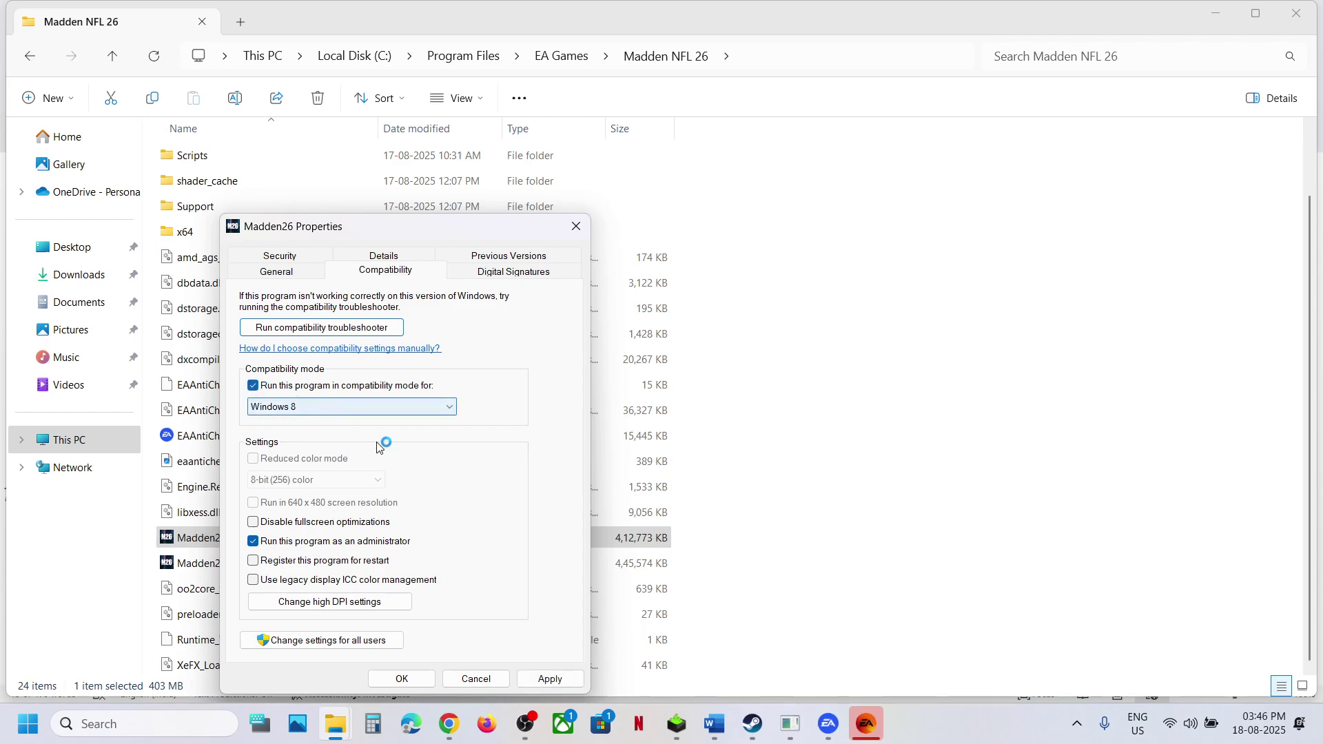
click(550, 679)
click(319, 407)
click(300, 455)
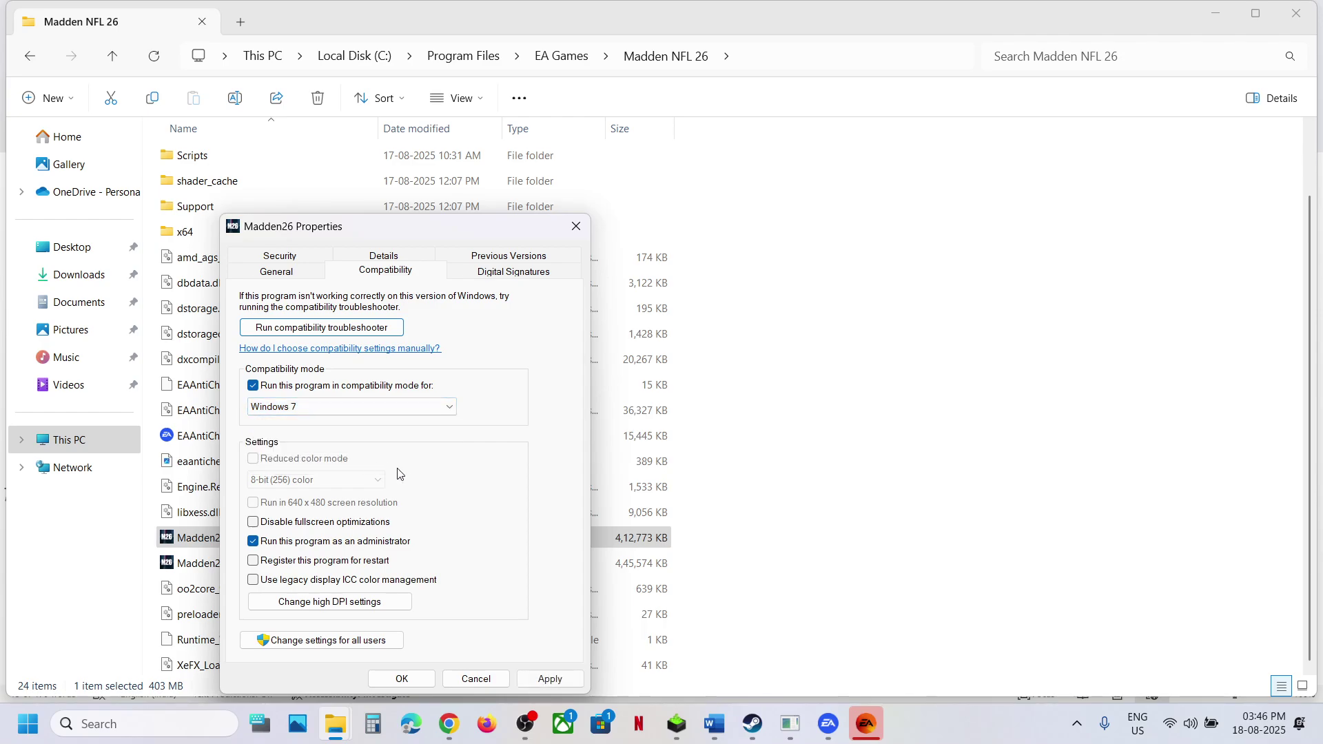
click(550, 679)
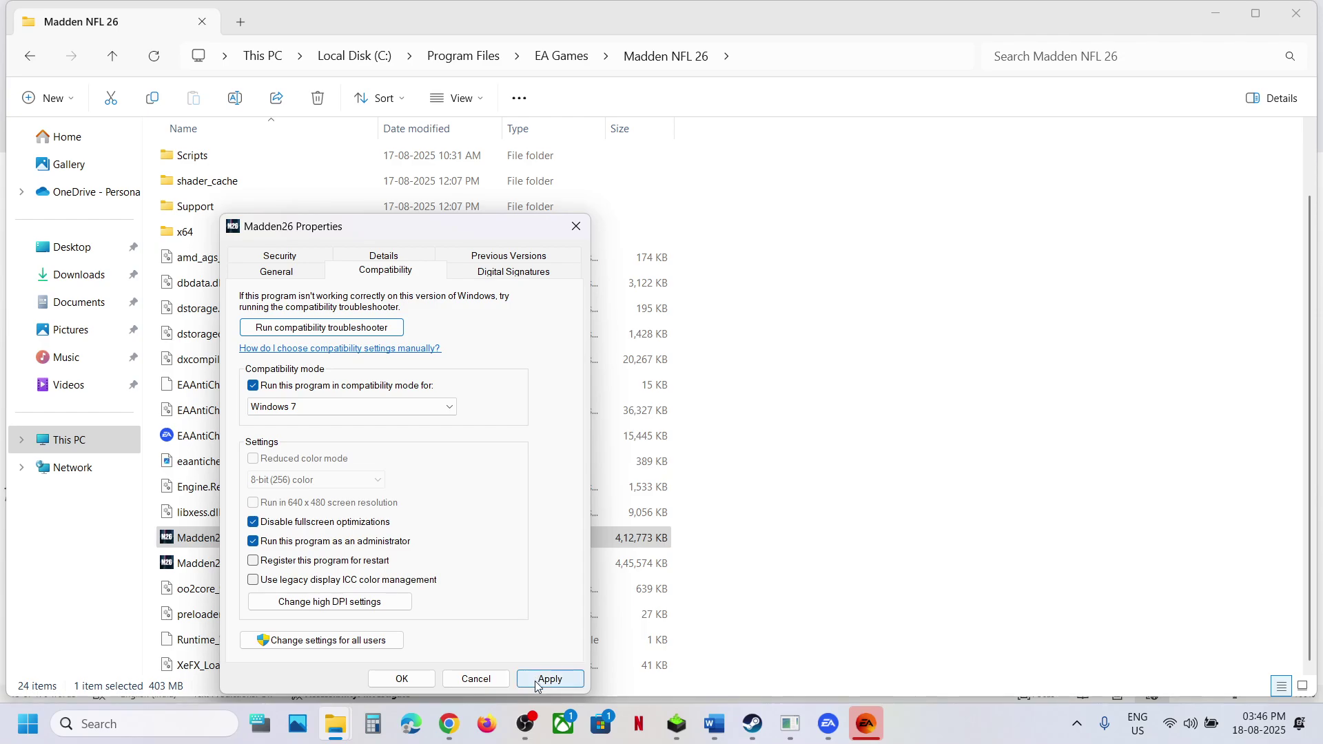
click(402, 679)
Clear Madden26's compatibility, fullscreen-optimization and administrator options and save.
right_click(220, 530)
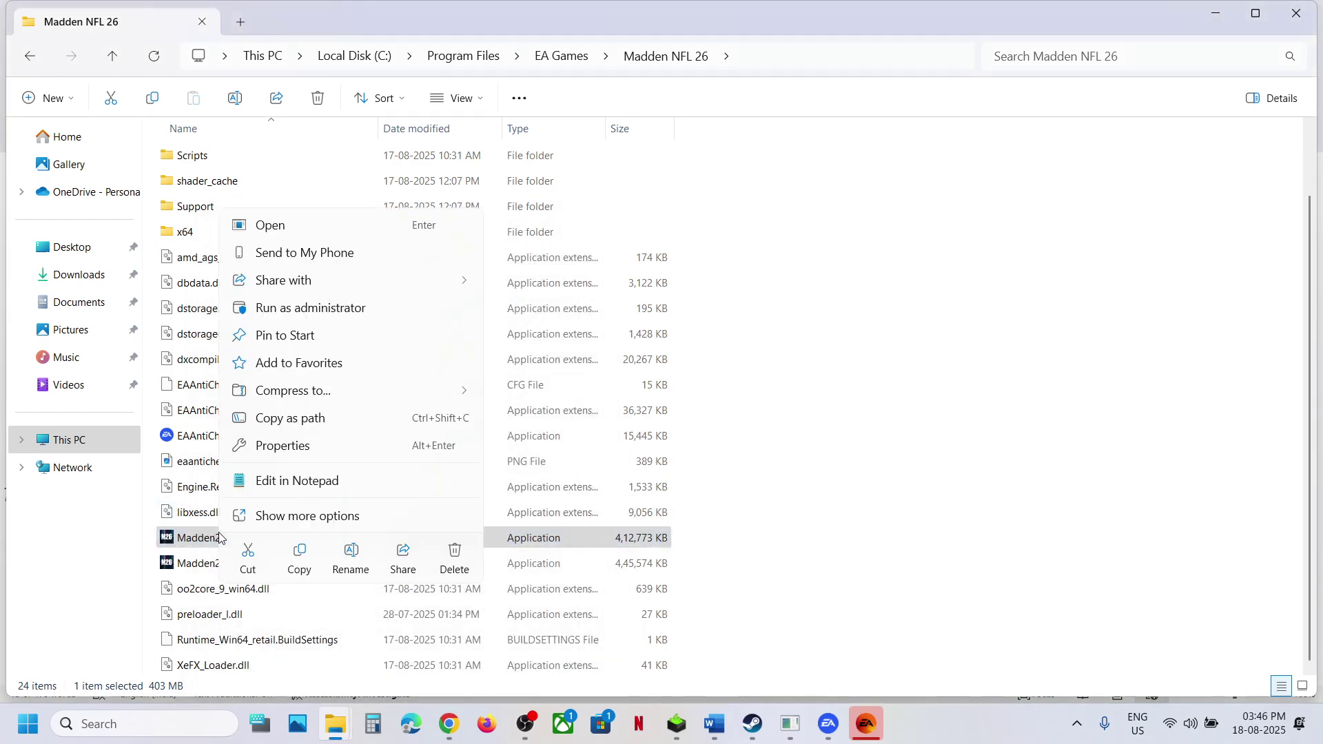
click(316, 443)
click(392, 271)
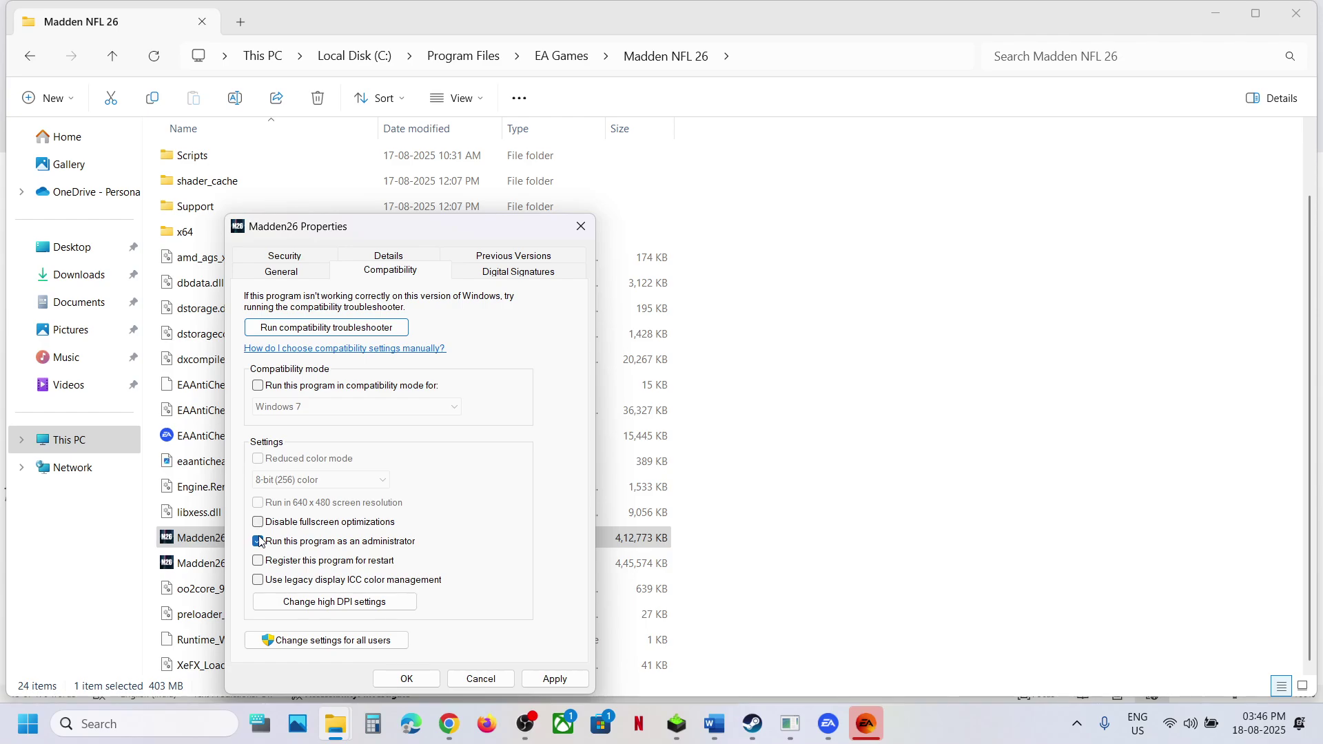
click(406, 679)
click(222, 440)
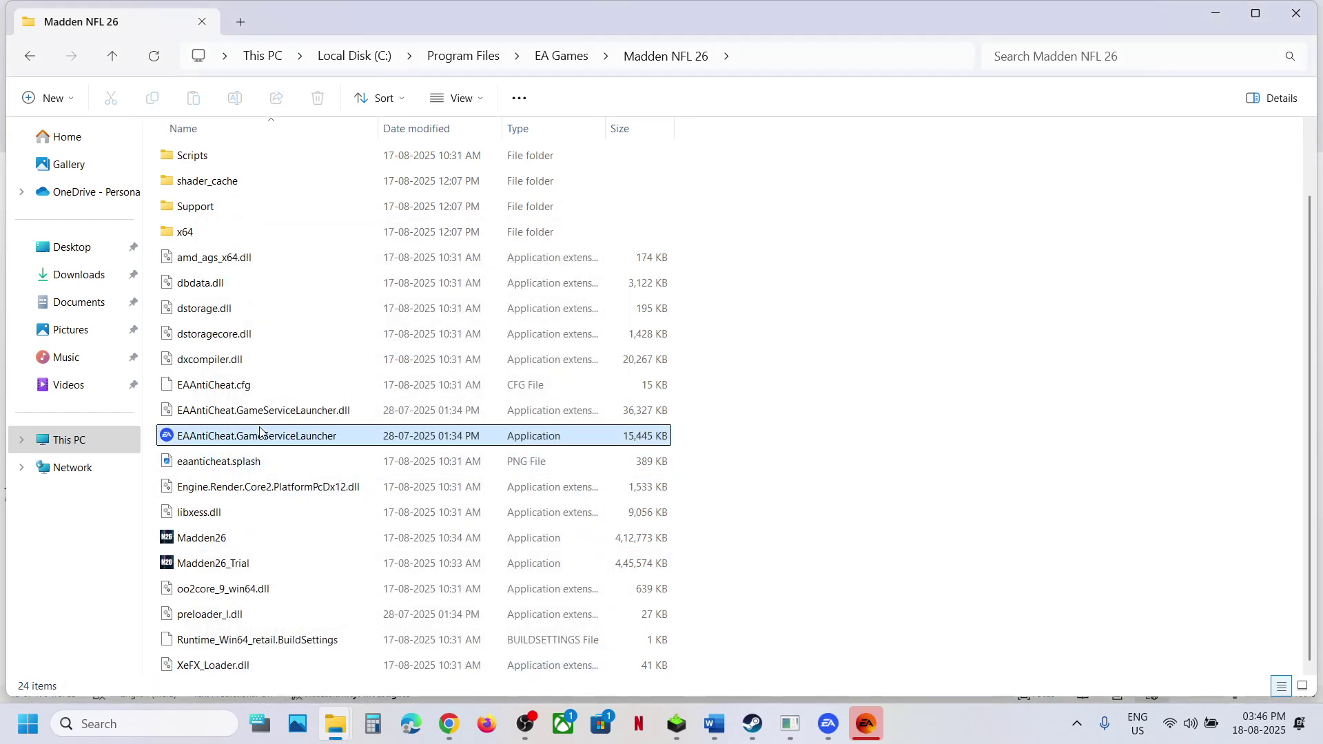
Run EAAntiCheat.GameServiceLauncher as administrator to bring up the Madden 26 splash, then return to Word.
right_click(242, 438)
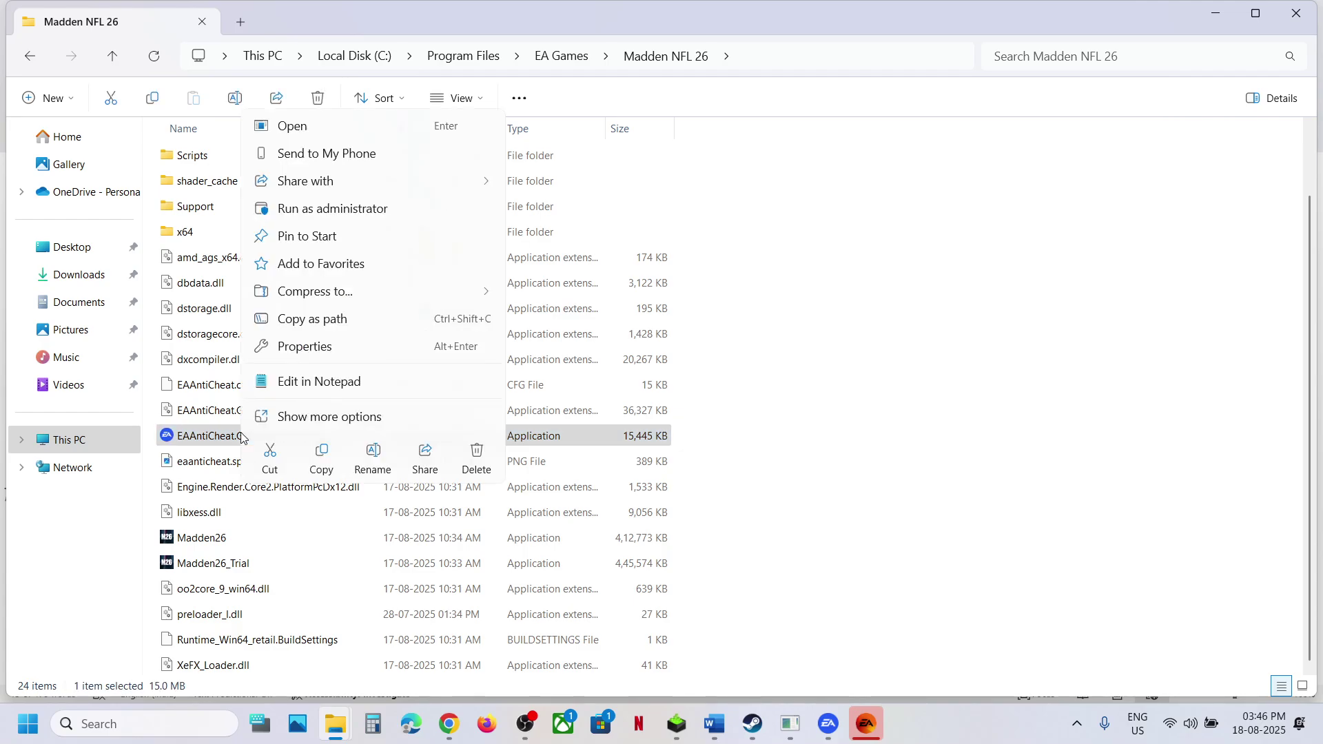
click(182, 443)
right_click(291, 441)
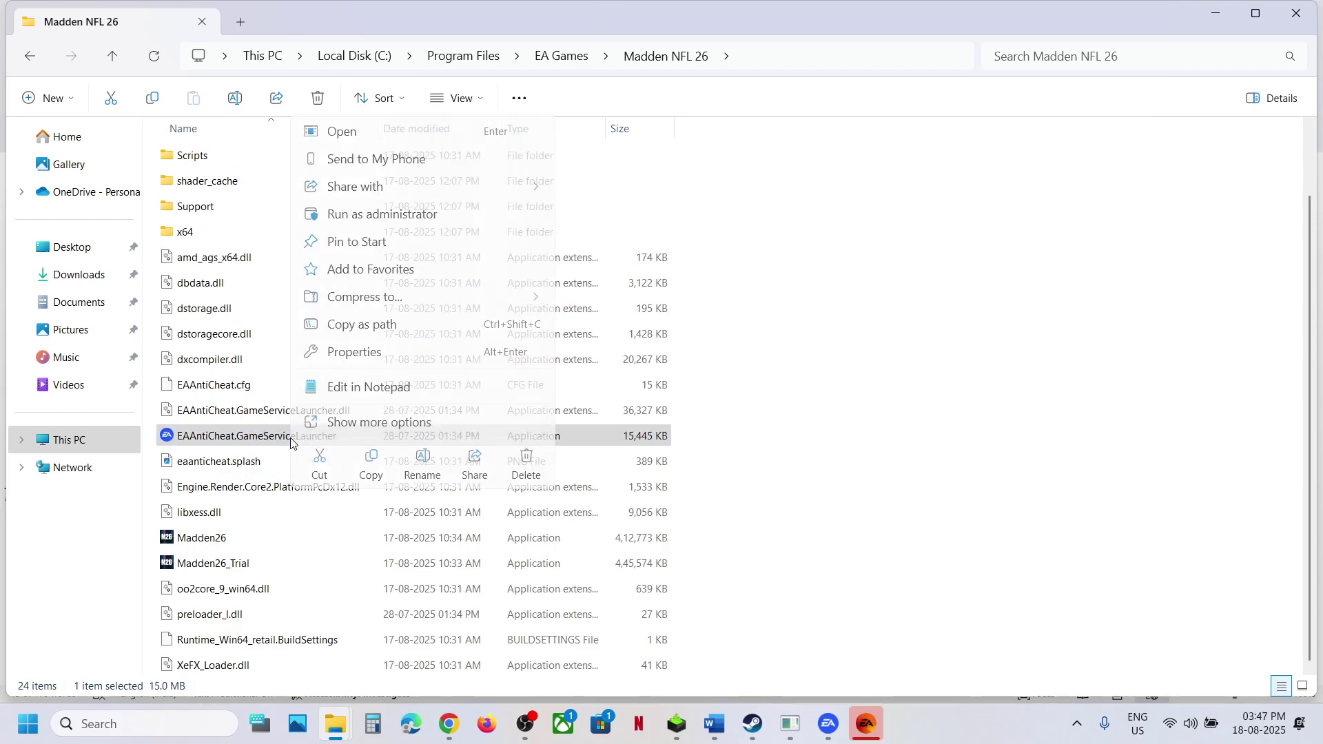
click(376, 214)
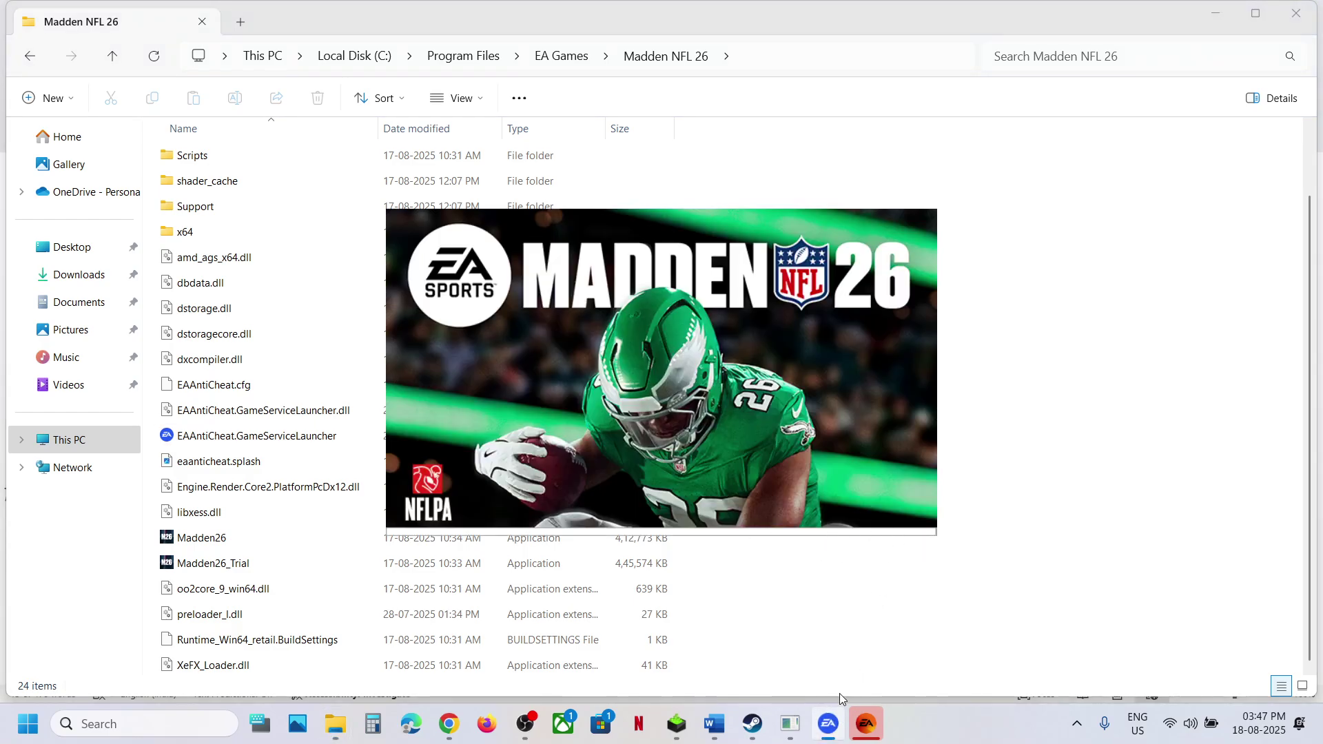
click(714, 724)
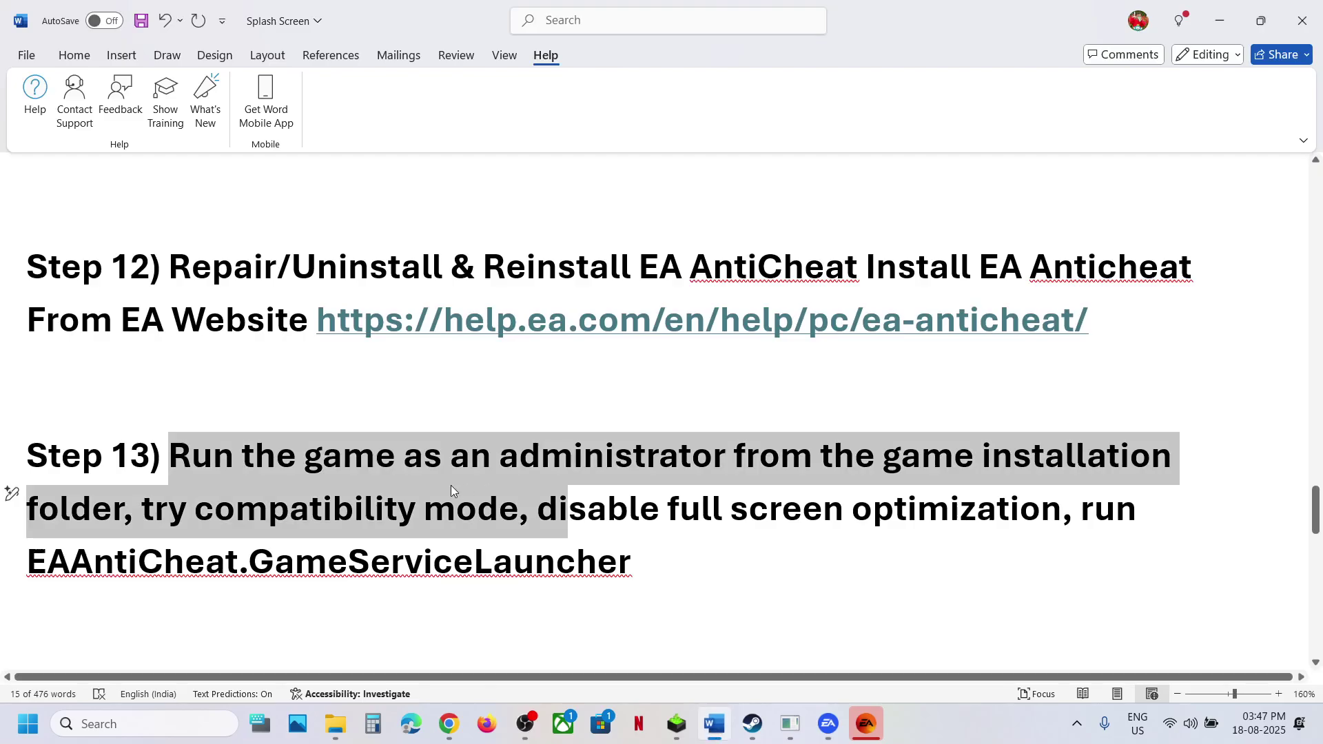
Scroll to Step 14 and select its antivirus-exclusion text, then switch to Windows Settings.
scroll(451, 486, down, 4)
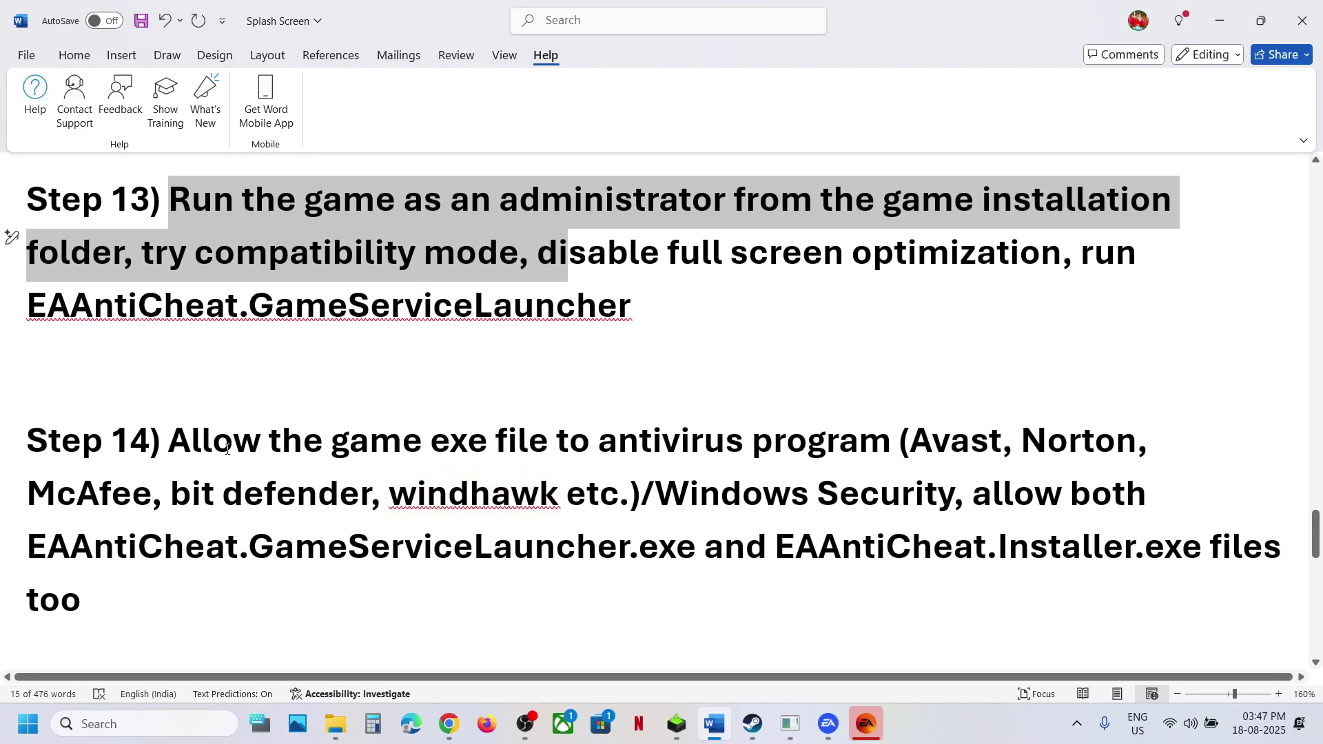
drag(227, 449, 892, 446)
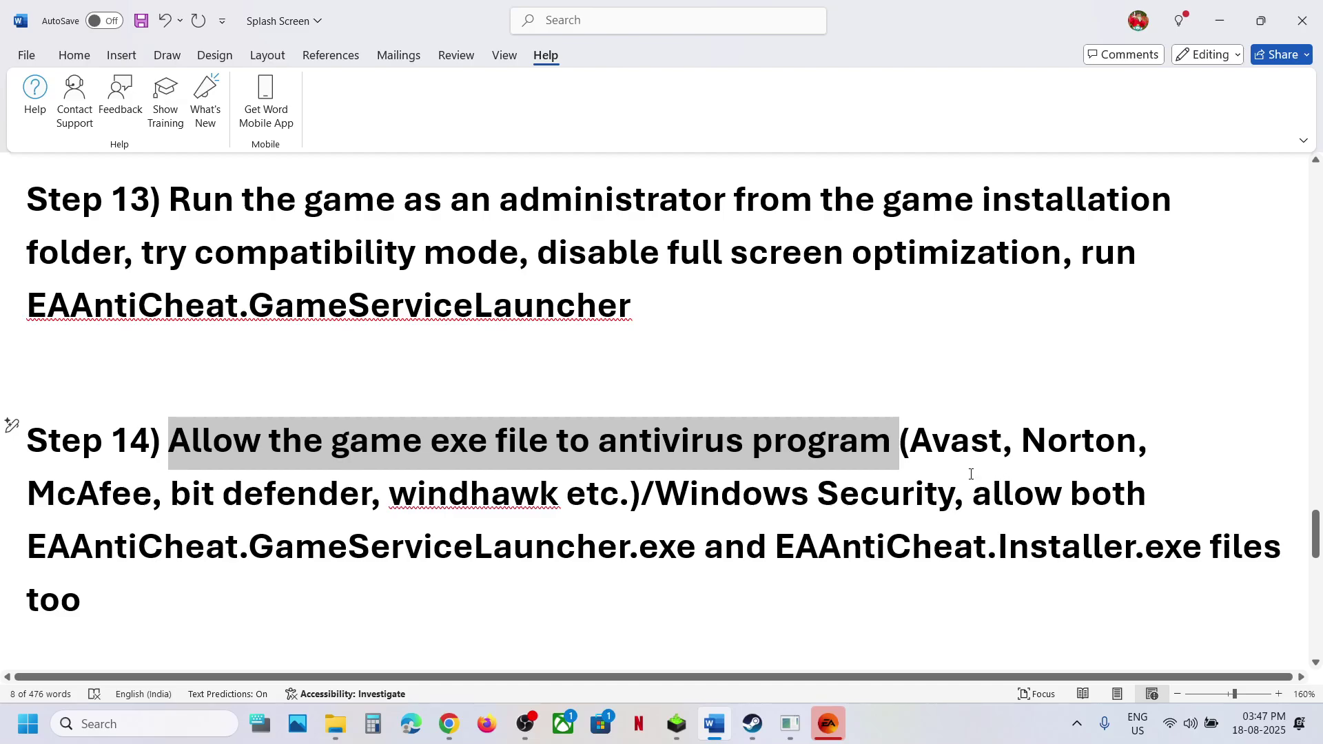
drag(912, 445, 629, 497)
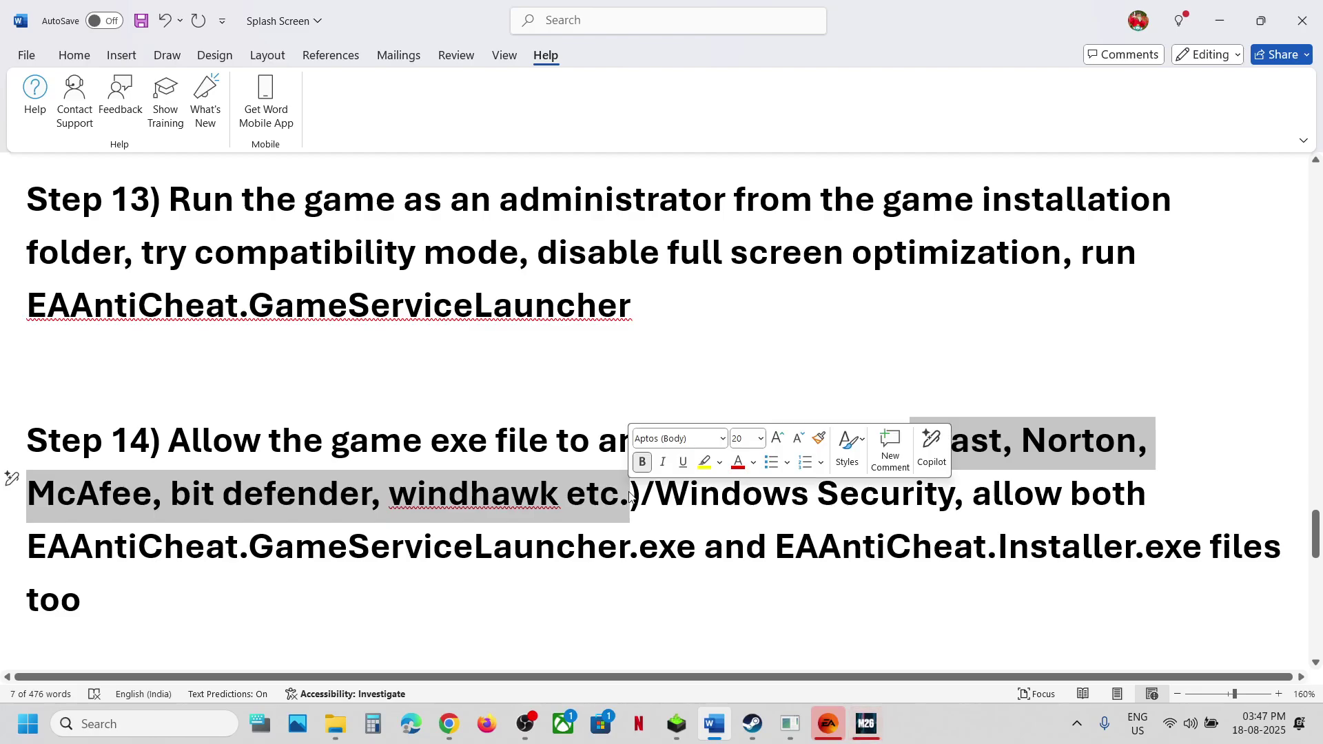
click(707, 492)
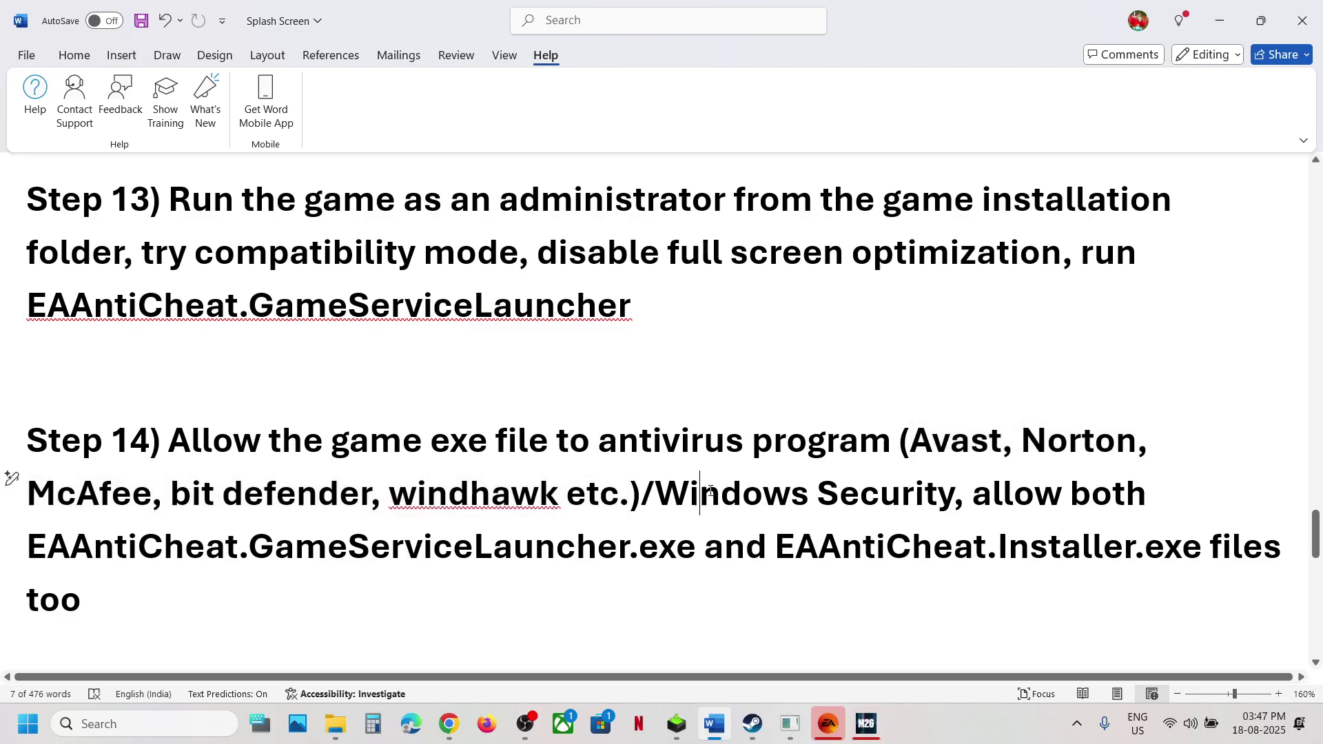
key(alt+Tab)
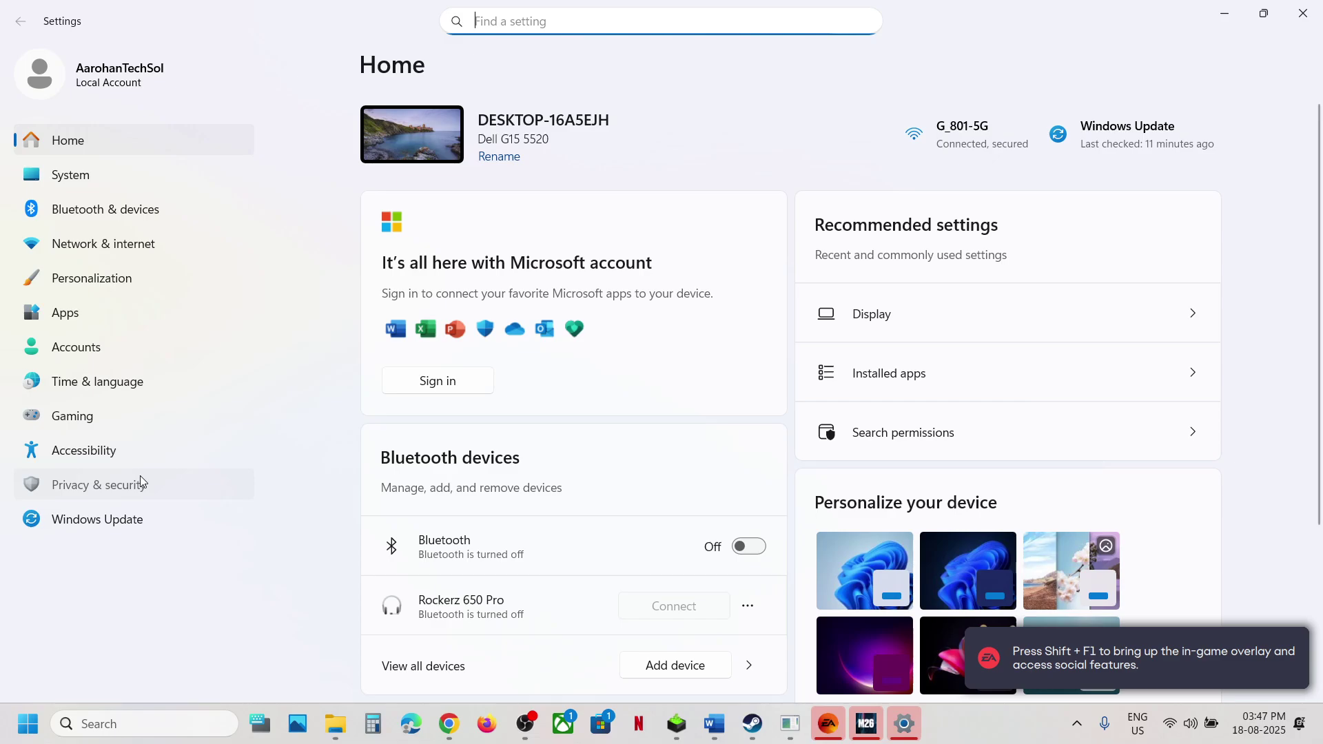
Go through Privacy & security, Virus & threat protection and ransomware protection to Controlled folder access allowed apps.
click(139, 476)
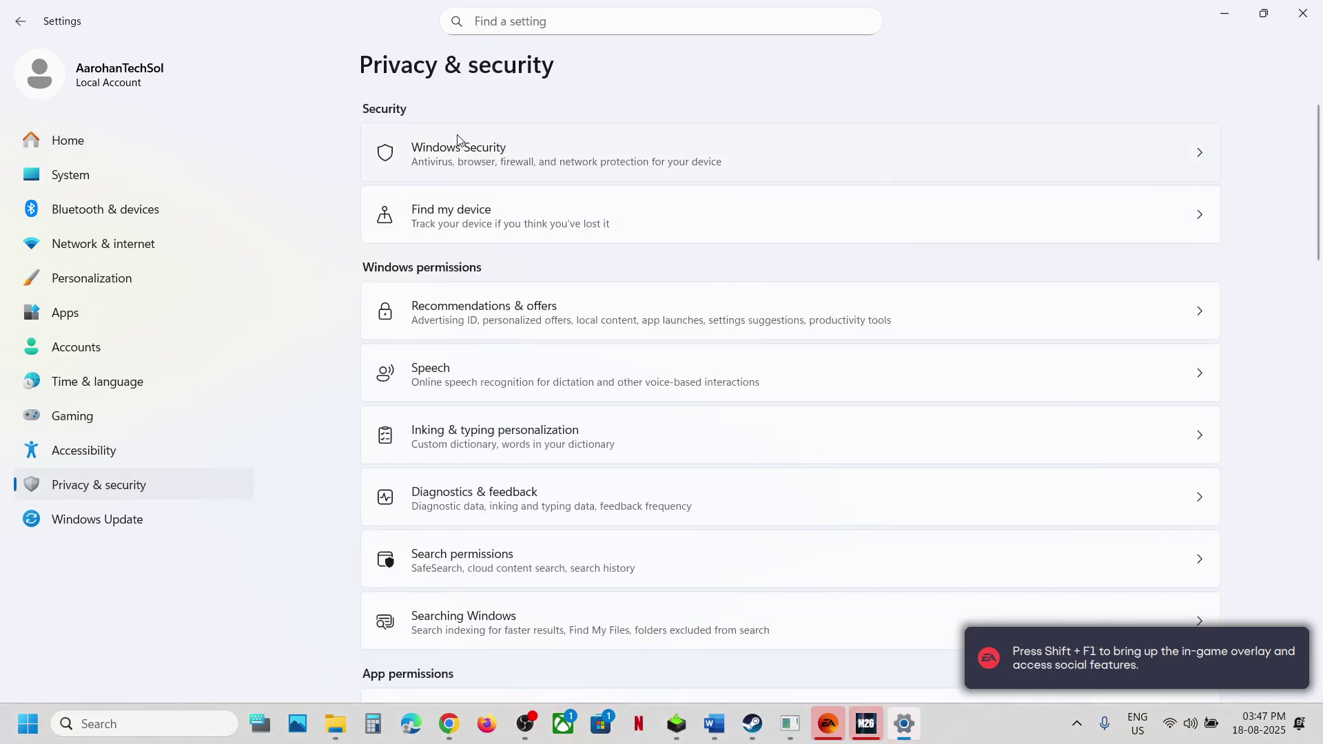
click(458, 142)
click(475, 399)
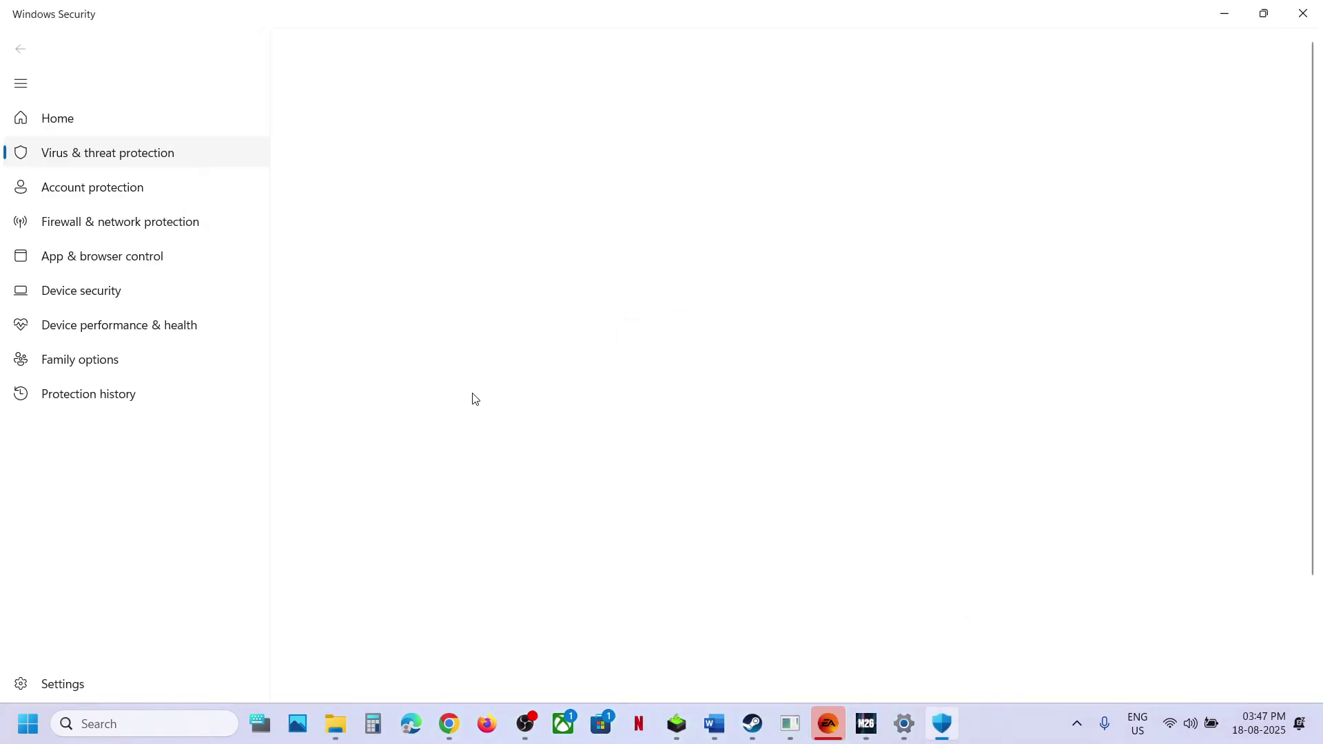
scroll(475, 399, down, 2)
click(405, 659)
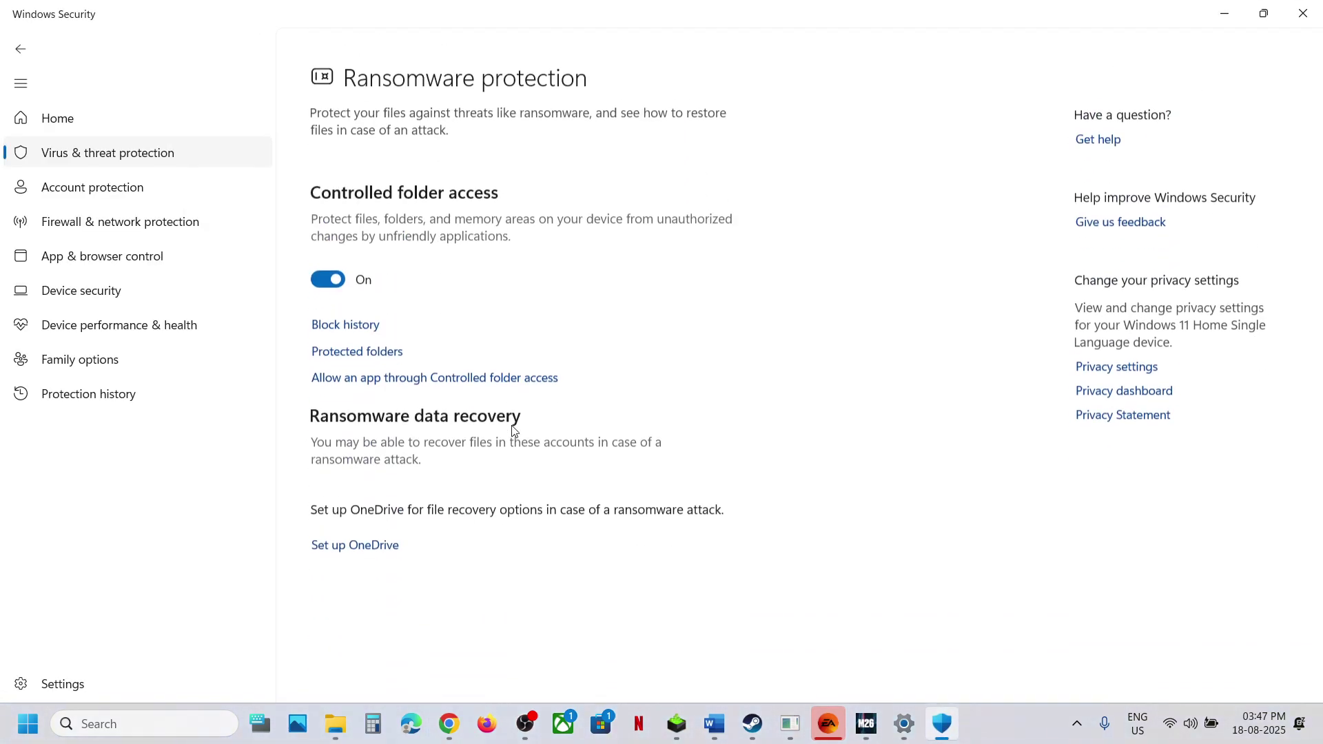
click(514, 378)
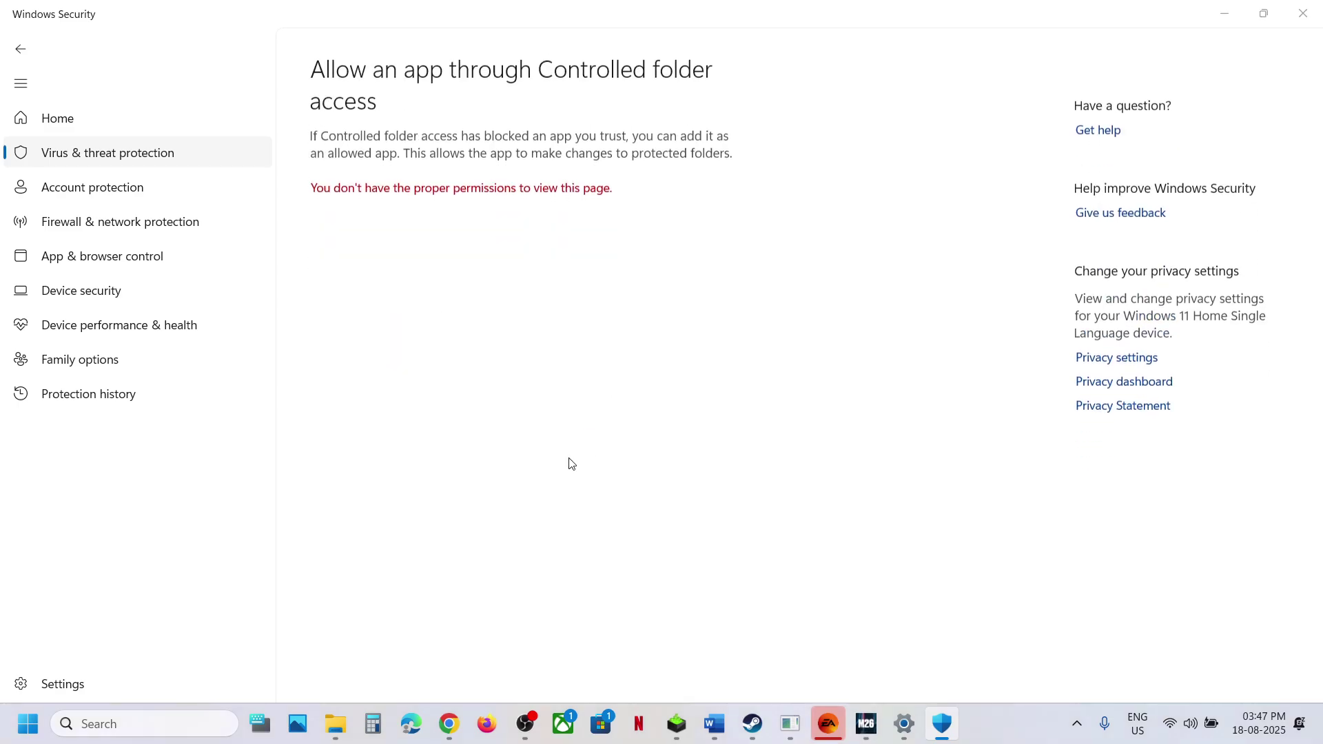
Add Madden26 and EAAntiCheat.GameServiceLauncher as allowed apps through Controlled folder access.
scroll(570, 287, down, 3)
click(421, 59)
click(400, 121)
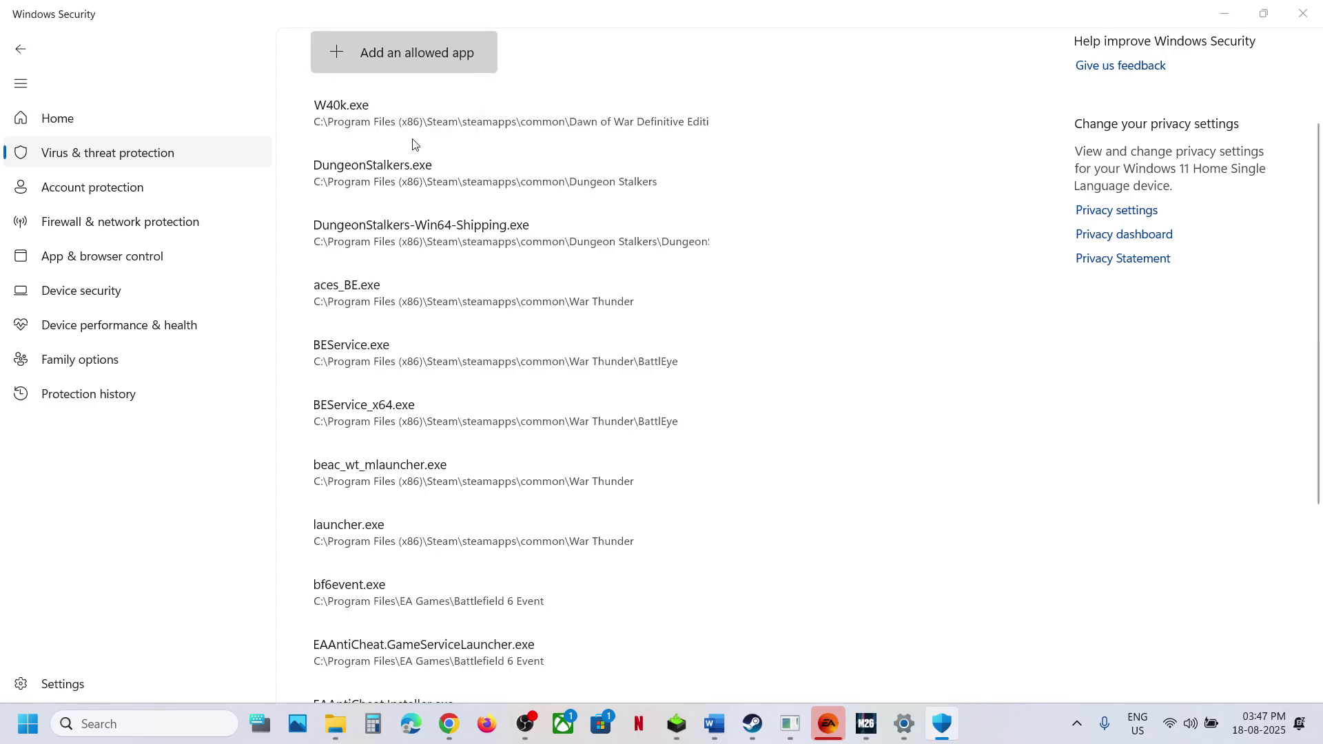
click(248, 343)
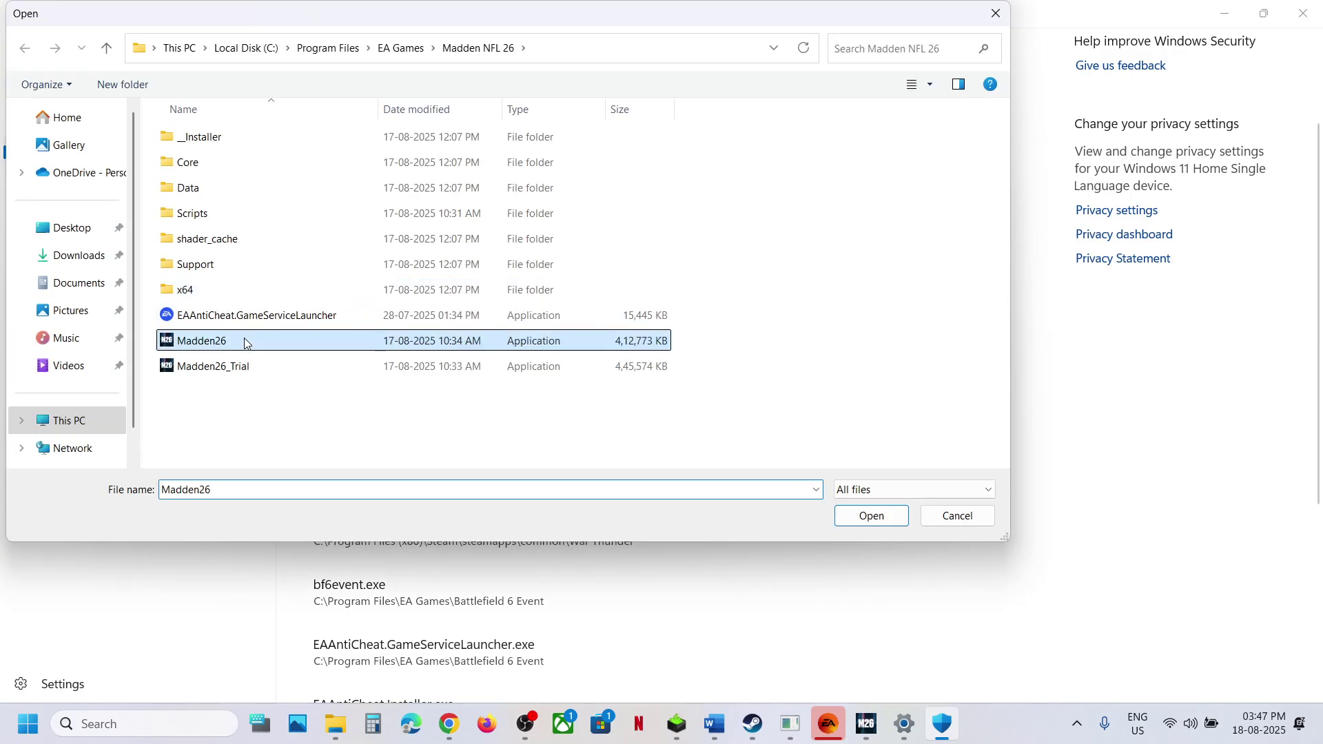
click(849, 513)
click(390, 64)
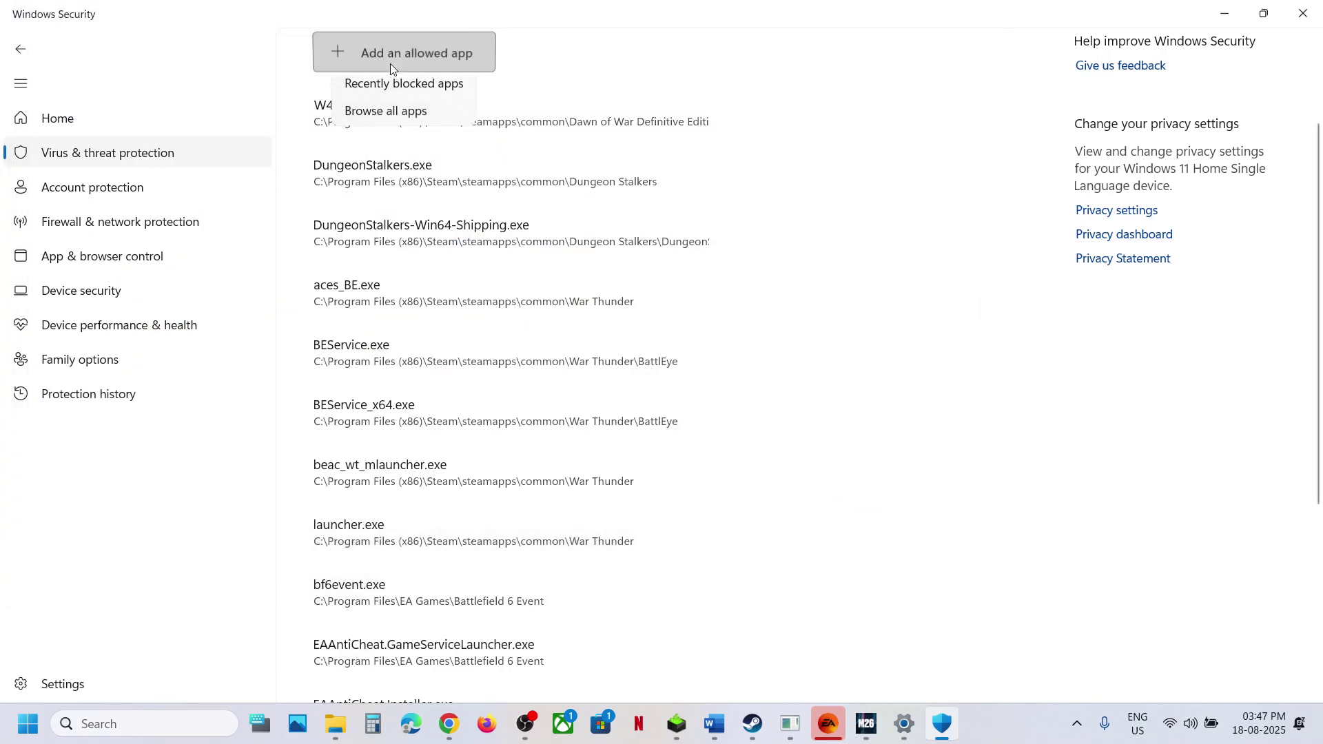
click(400, 118)
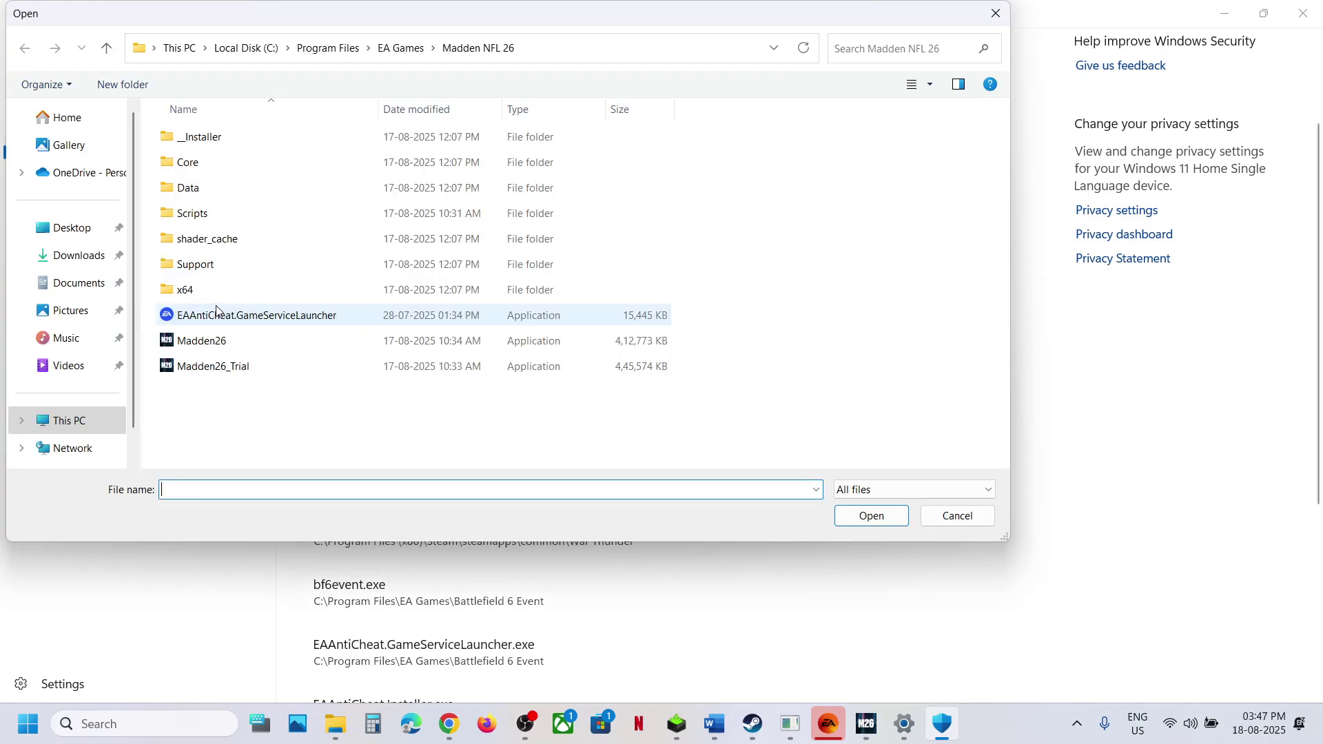
double_click(204, 316)
Also allow Madden26_Trial and __Installer\EAAntiCheat\EAAntiCheat.Installer through Controlled folder access.
click(429, 52)
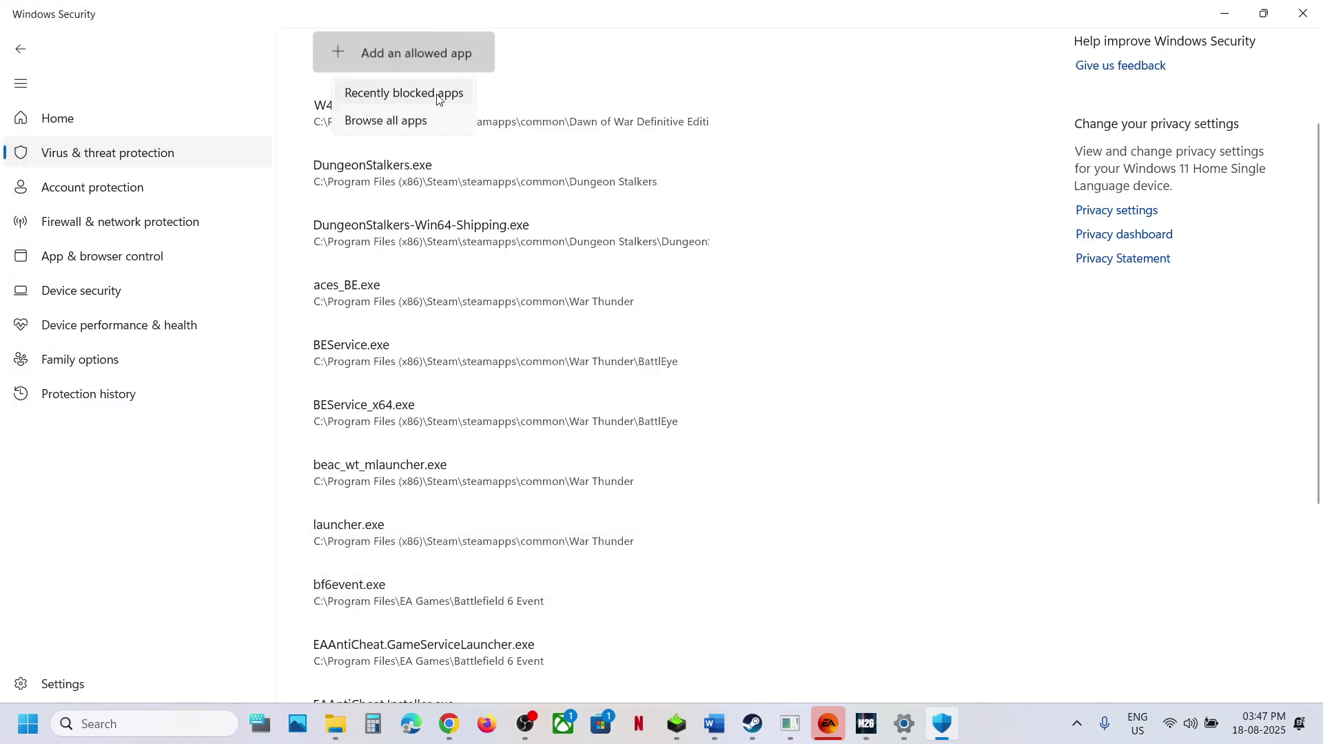
click(413, 129)
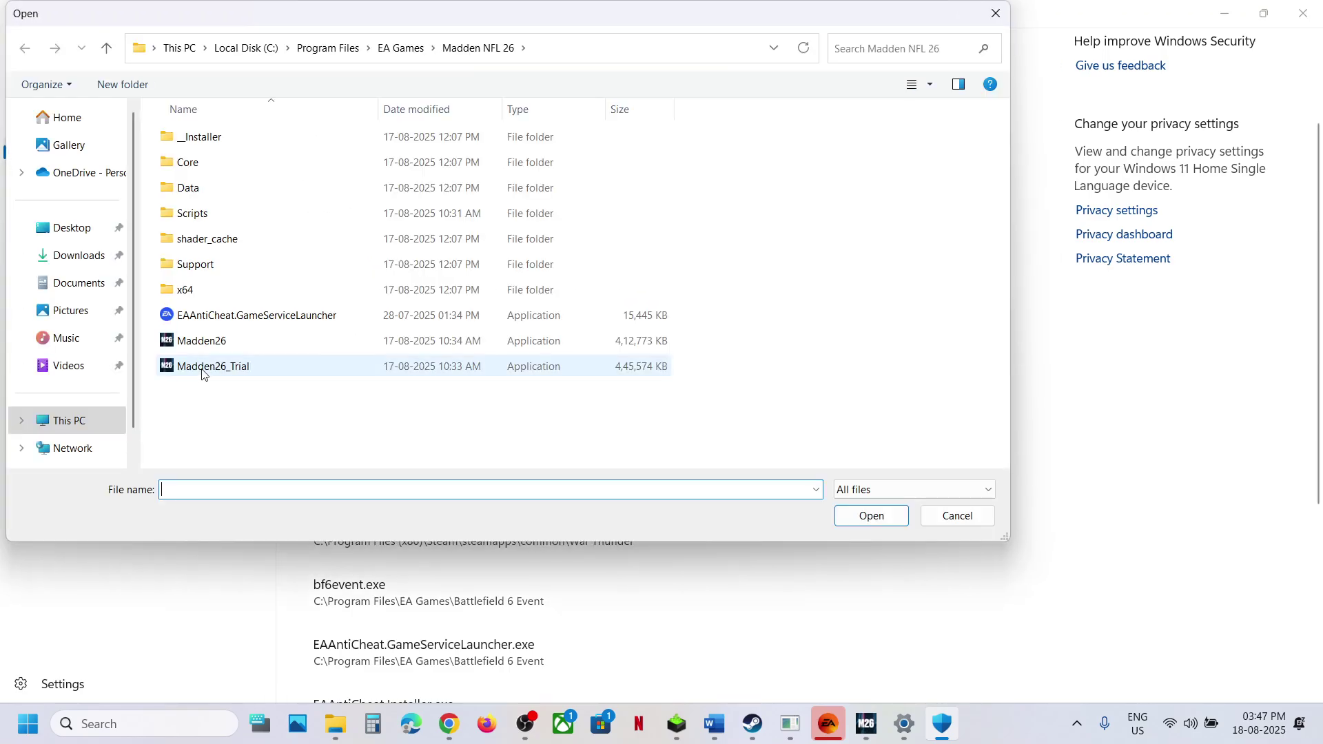
double_click(203, 369)
click(409, 59)
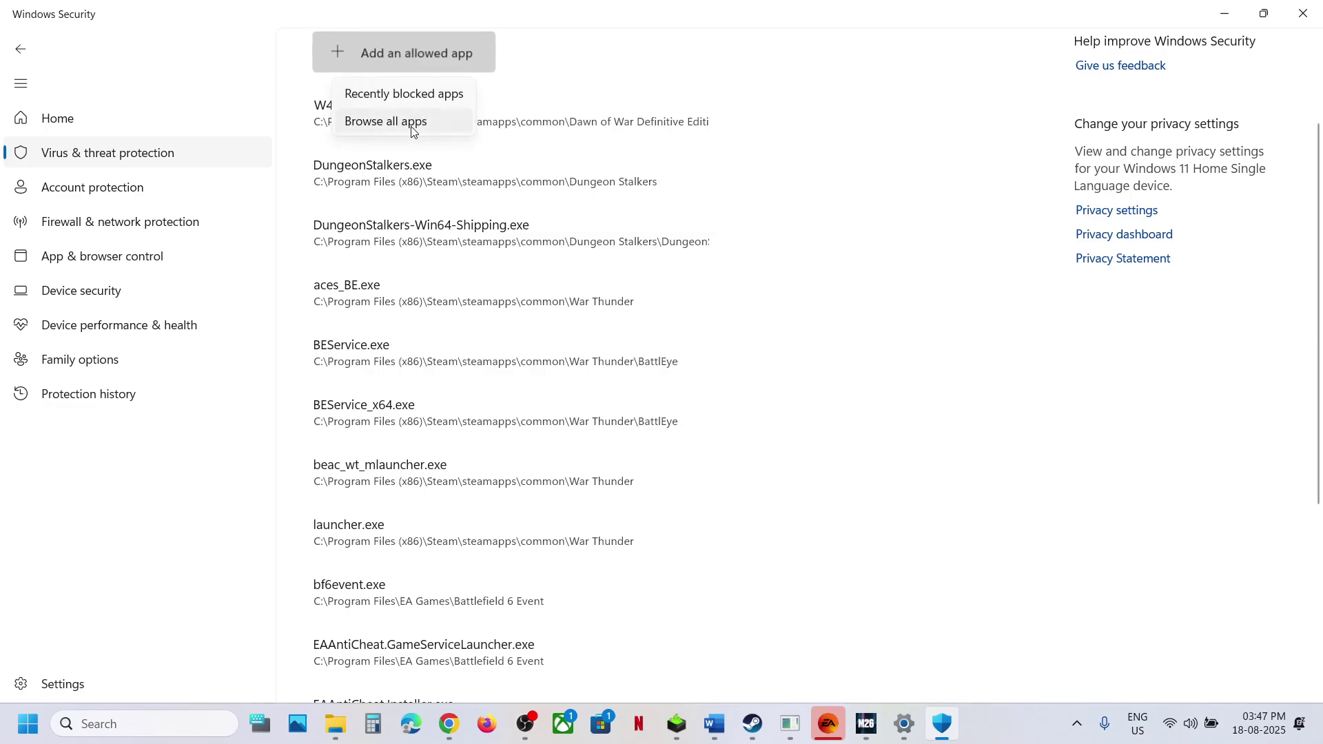
click(407, 122)
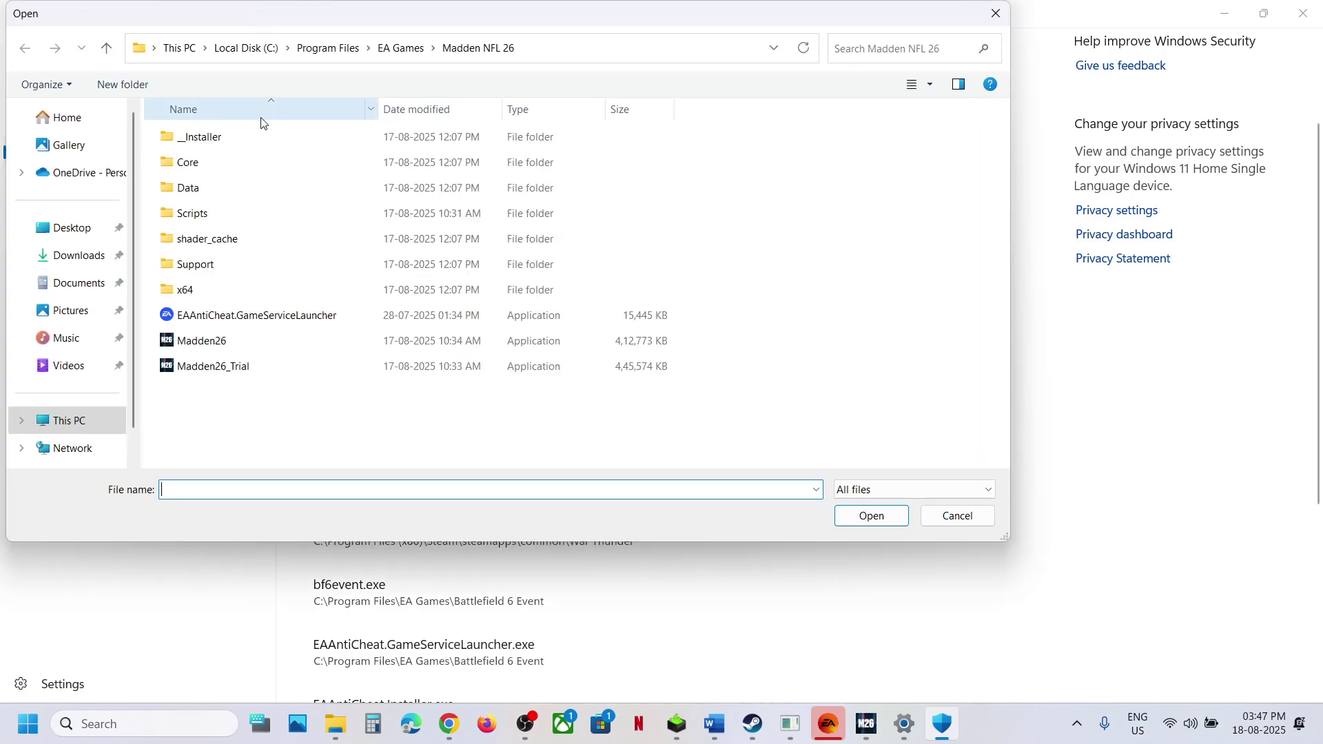
double_click(220, 138)
double_click(207, 163)
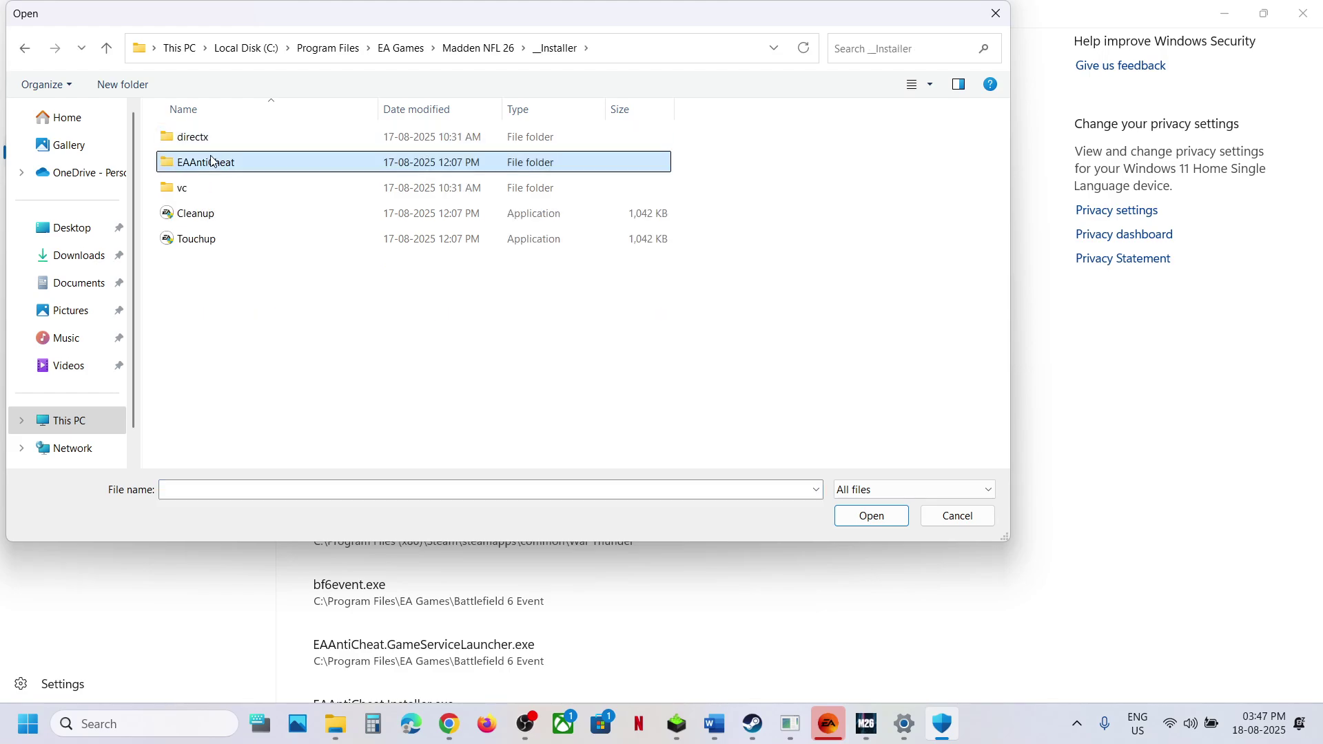
double_click(219, 138)
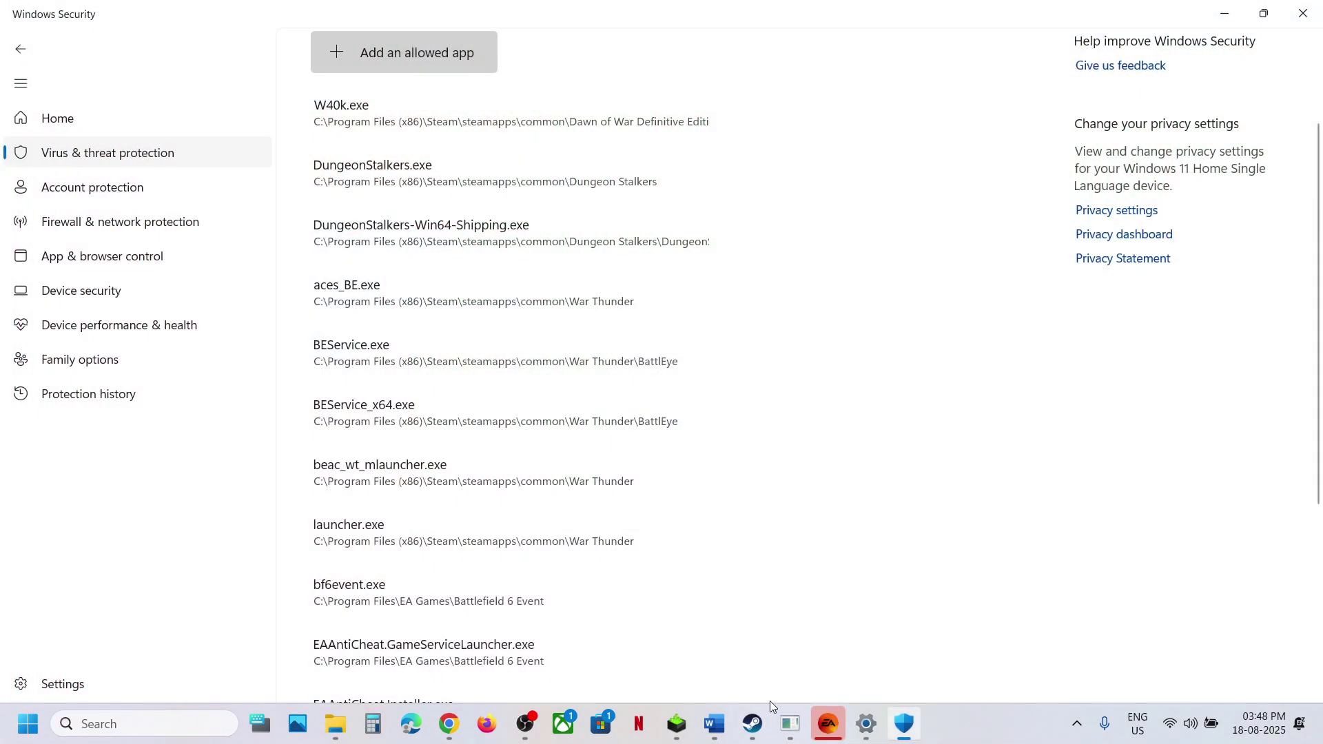
Search Windows for 'exploit protection' taken from the Word guide's Step 15 and open its settings.
click(715, 723)
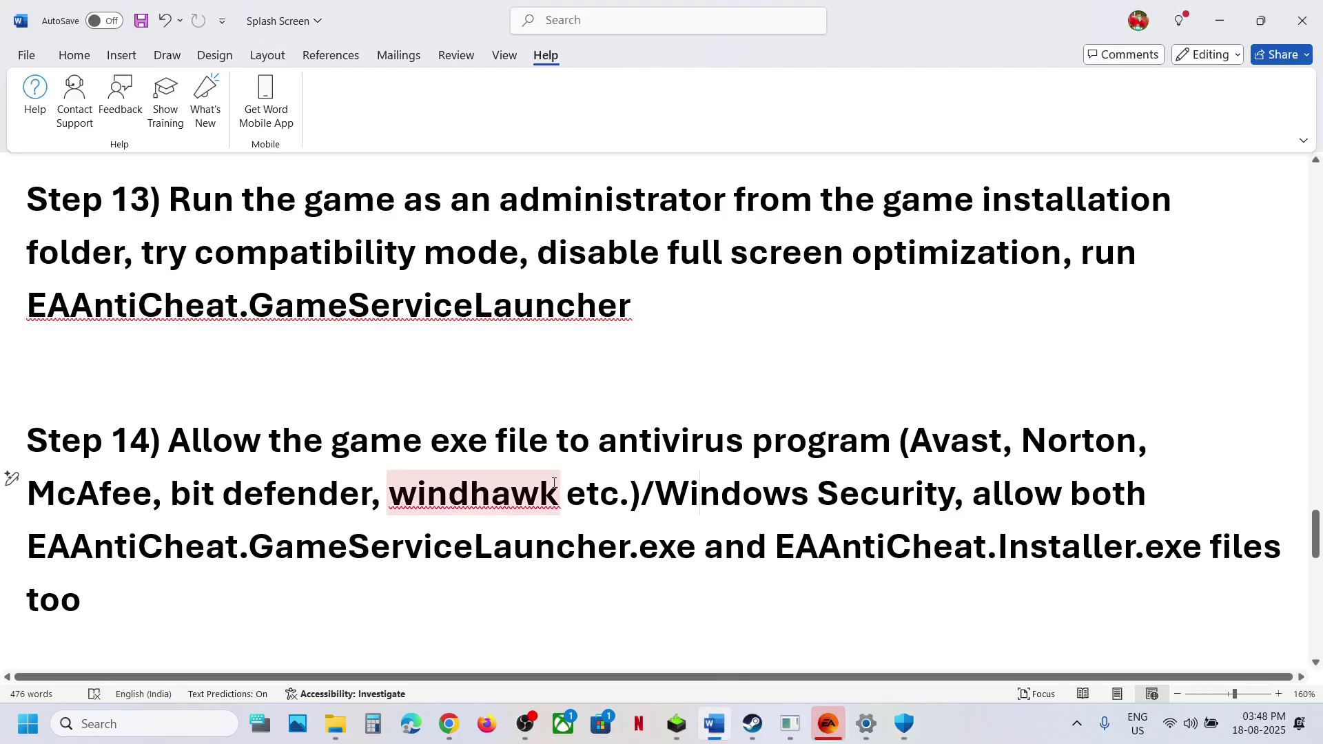
scroll(553, 483, down, 3)
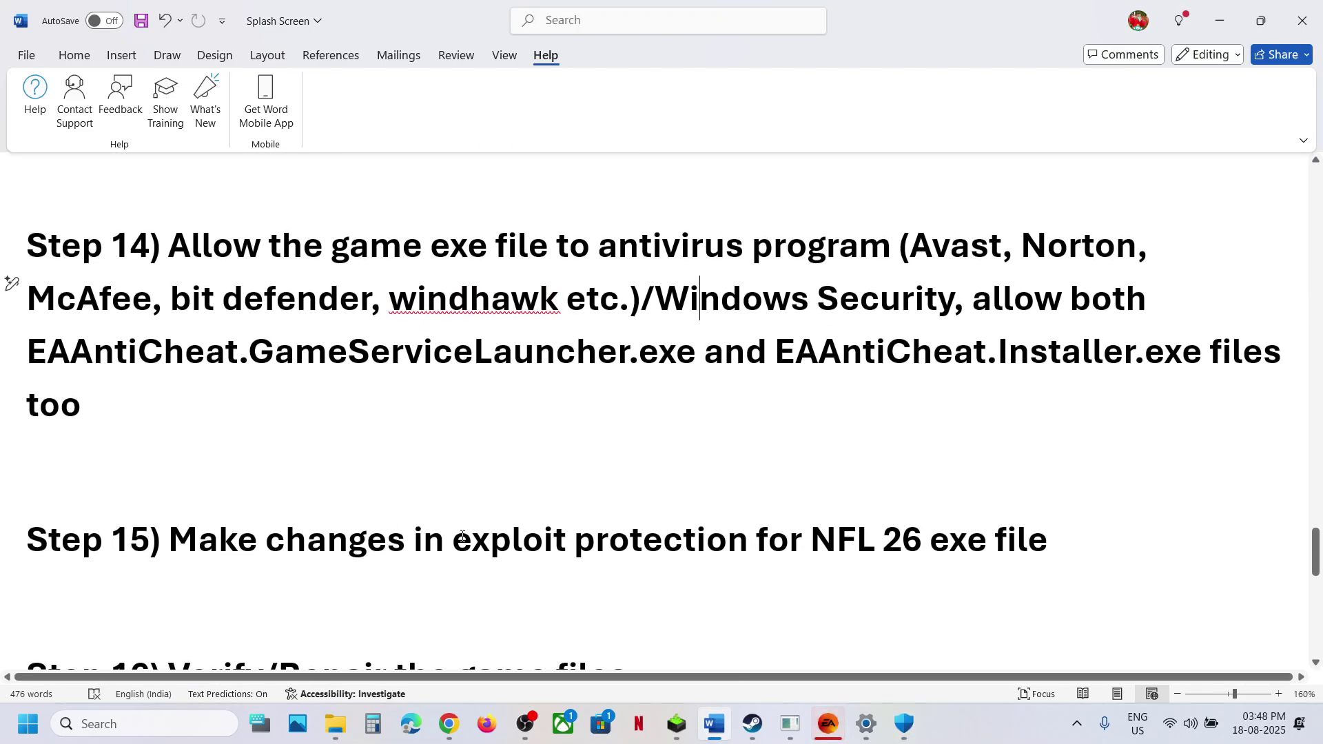
drag(455, 539, 675, 539)
key(ctrl+c)
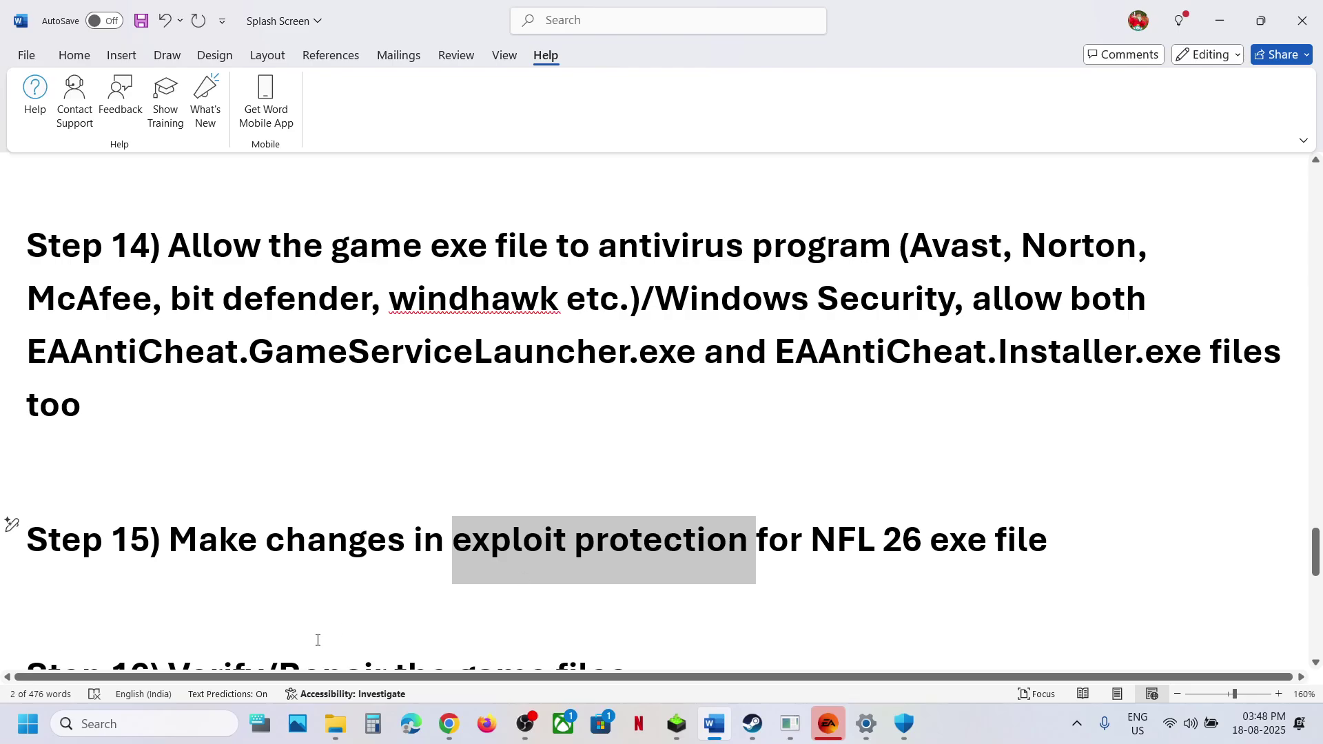
click(131, 724)
key(ctrl+v)
click(178, 202)
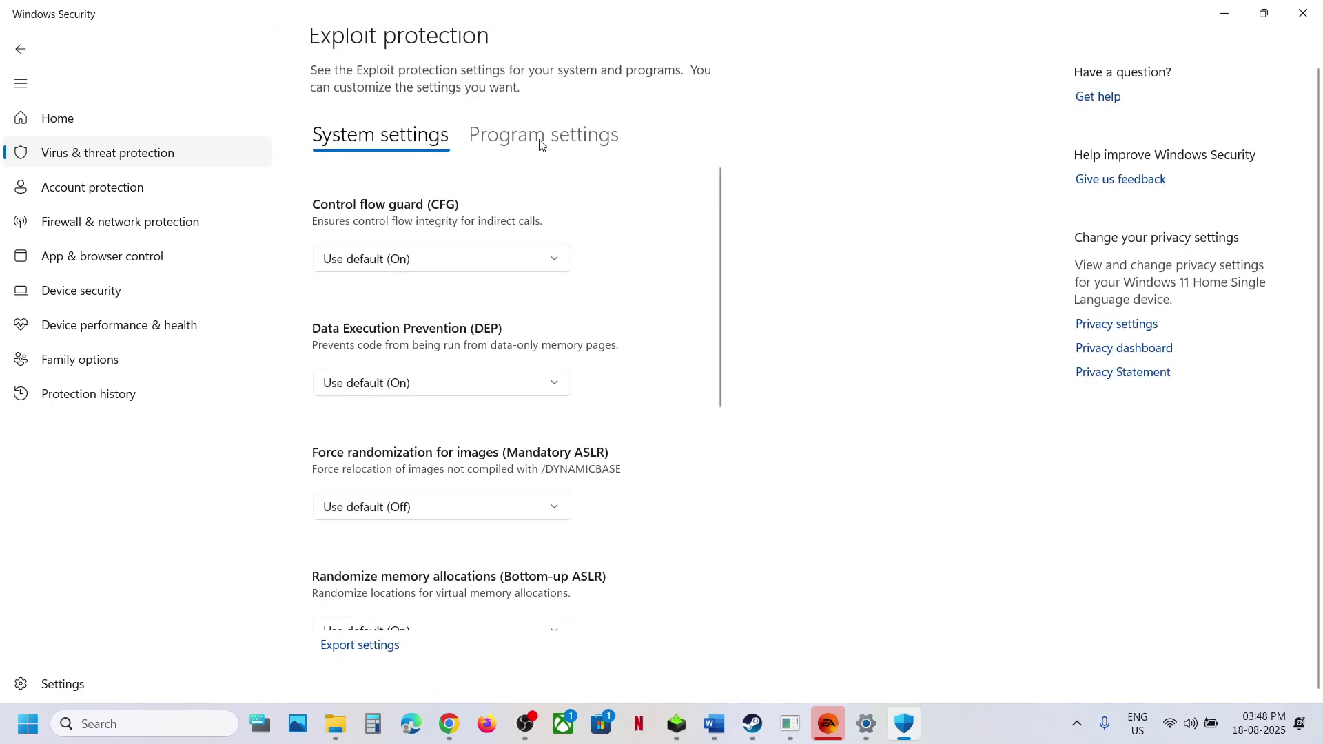
Under Program settings, add Madden26.exe by exact file path from the Madden NFL 26 folder.
click(542, 141)
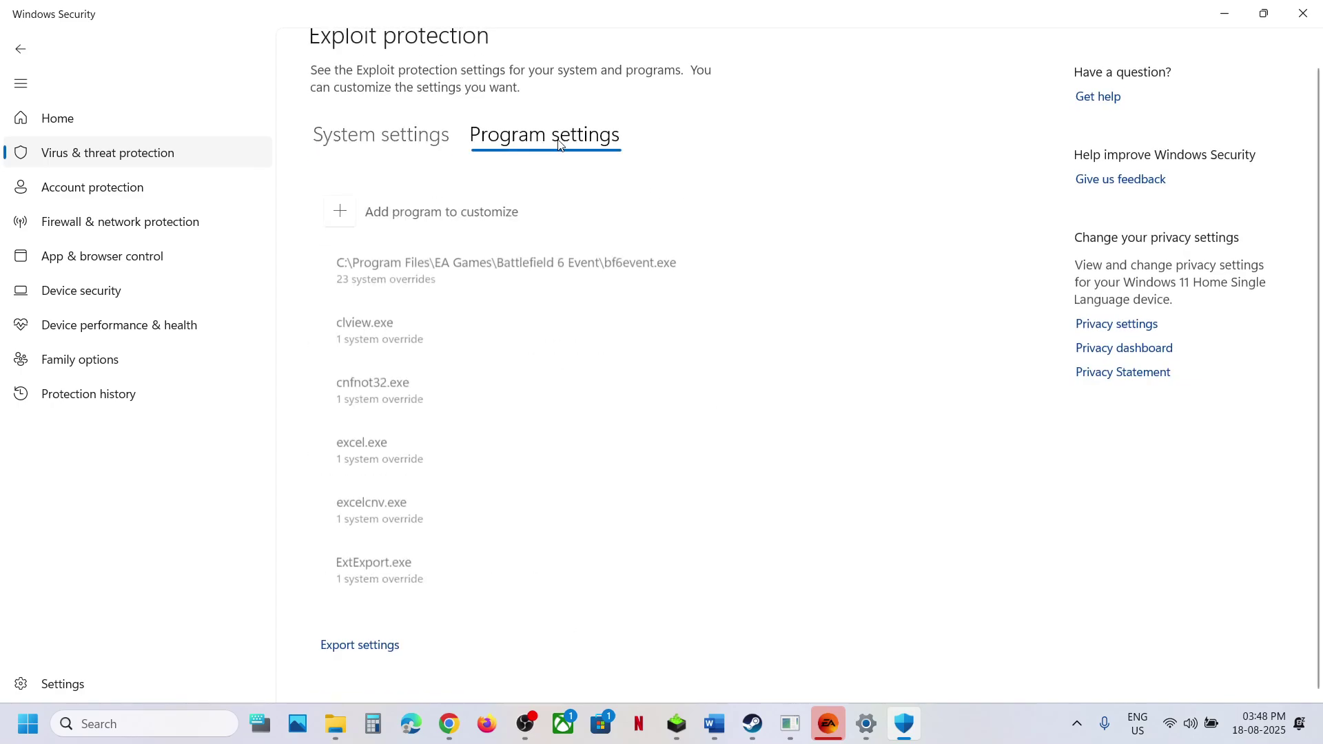
click(330, 212)
click(297, 275)
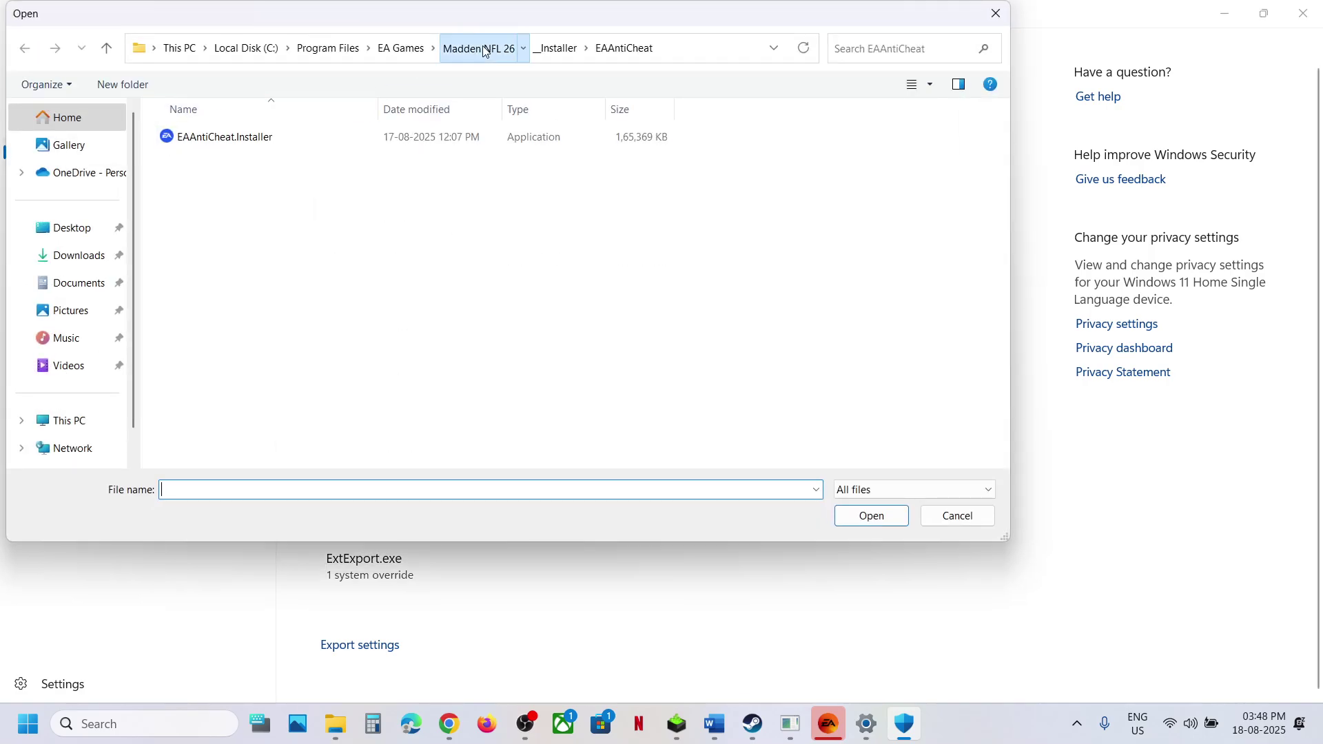
click(483, 48)
click(253, 345)
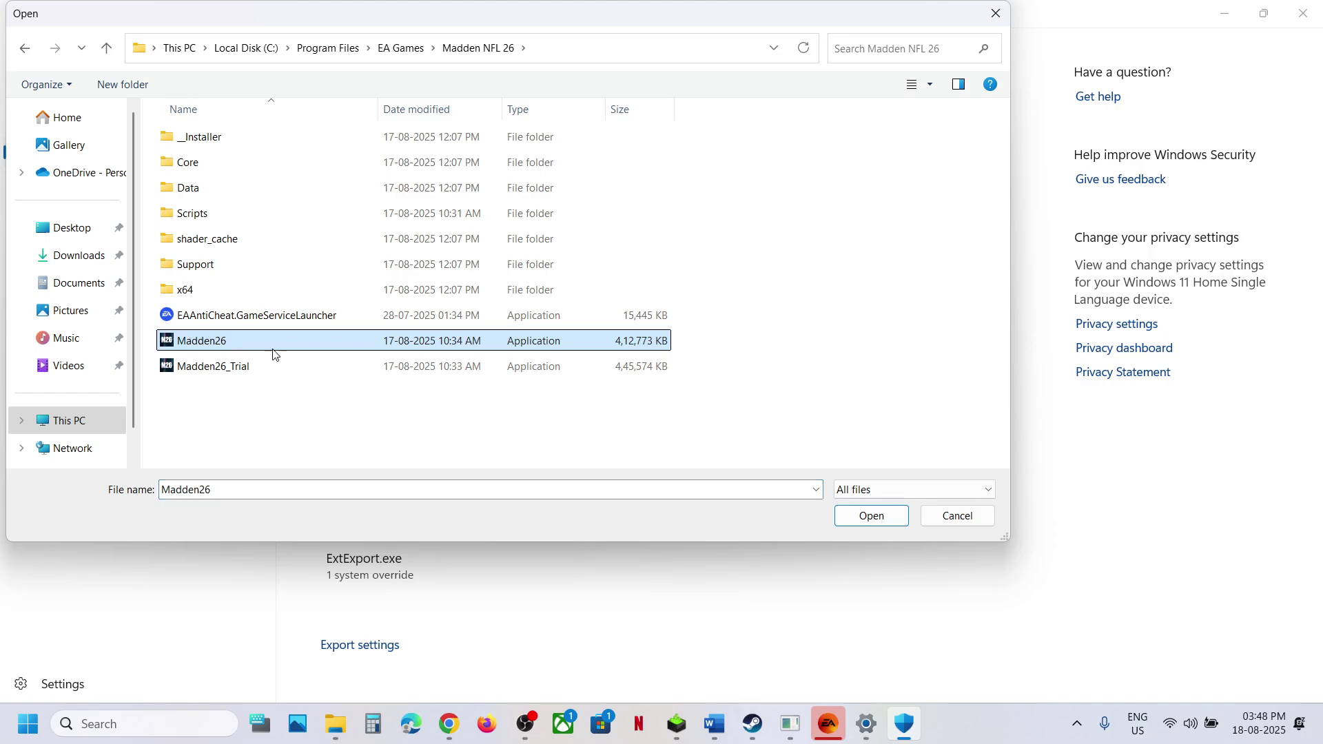
click(855, 517)
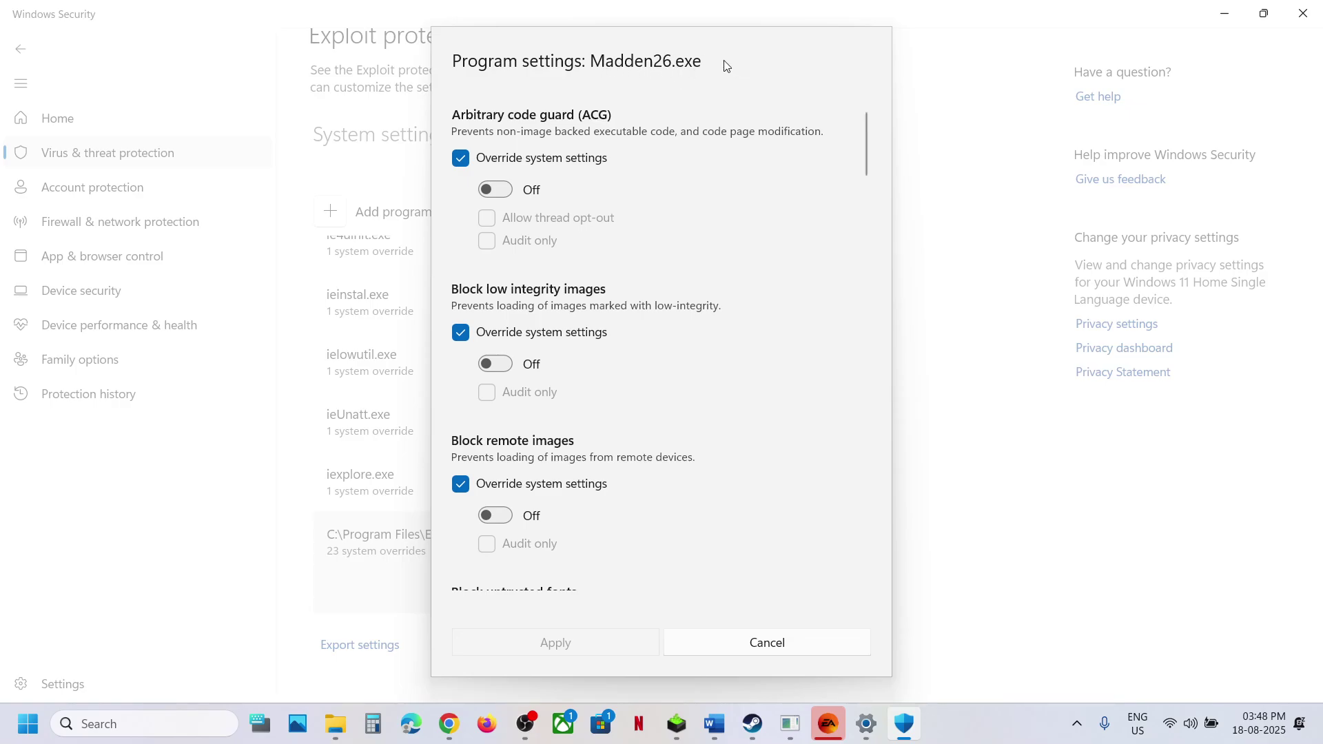
Keep every Madden26.exe override checked and Off, including Arbitrary code guard and Mandatory ASLR, then apply.
click(461, 158)
click(462, 158)
click(504, 192)
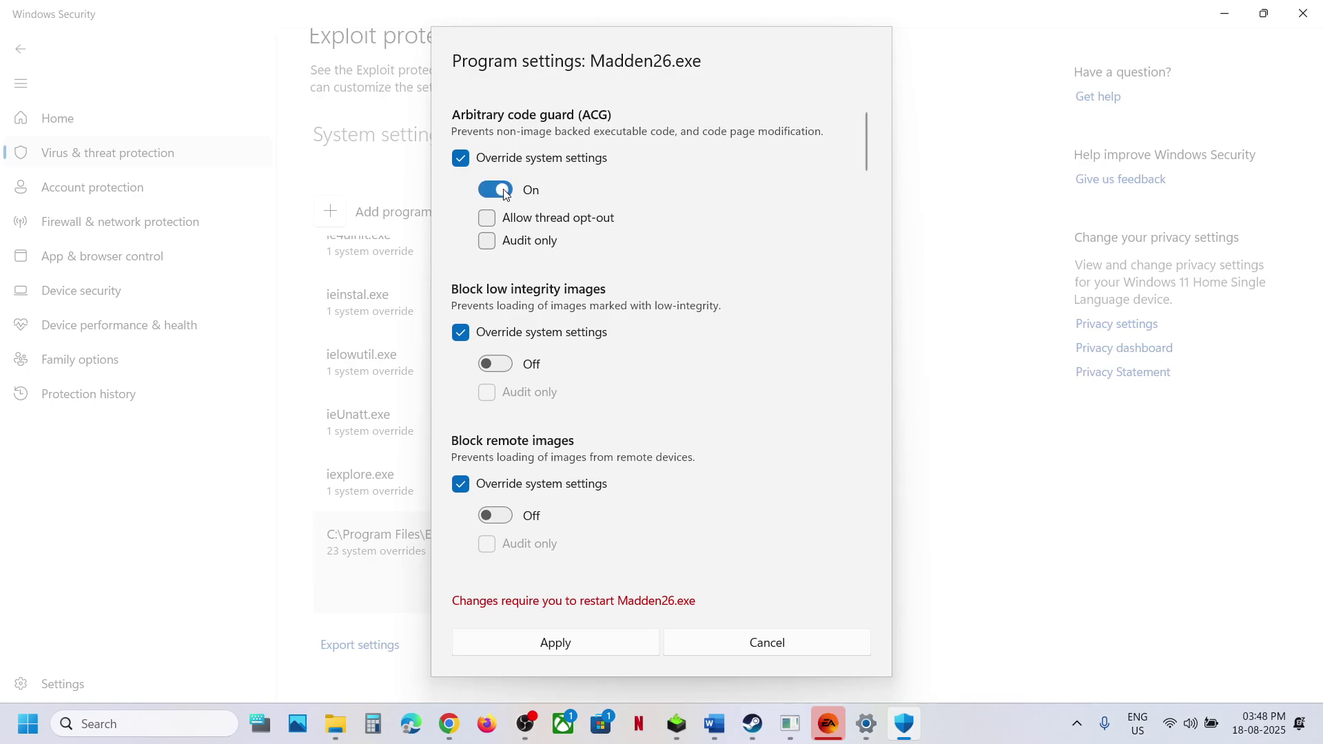
click(493, 189)
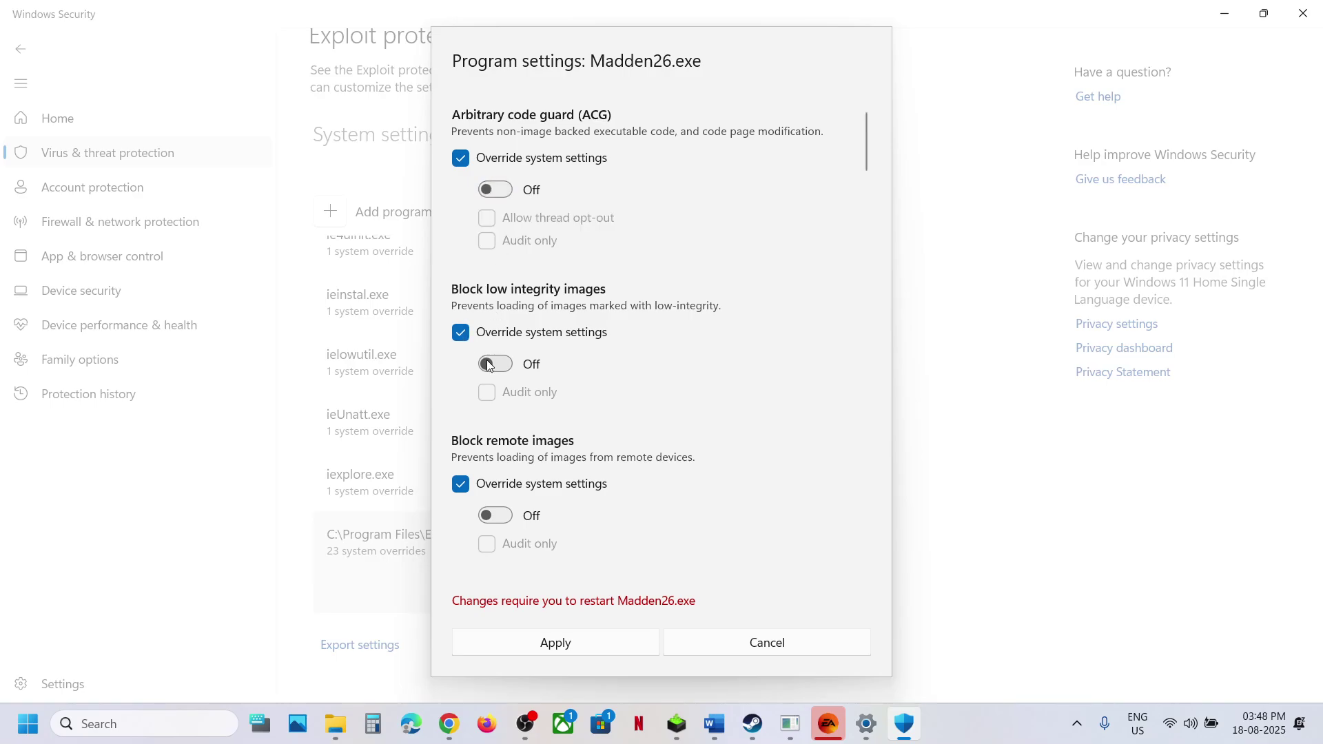
scroll(495, 365, down, 3)
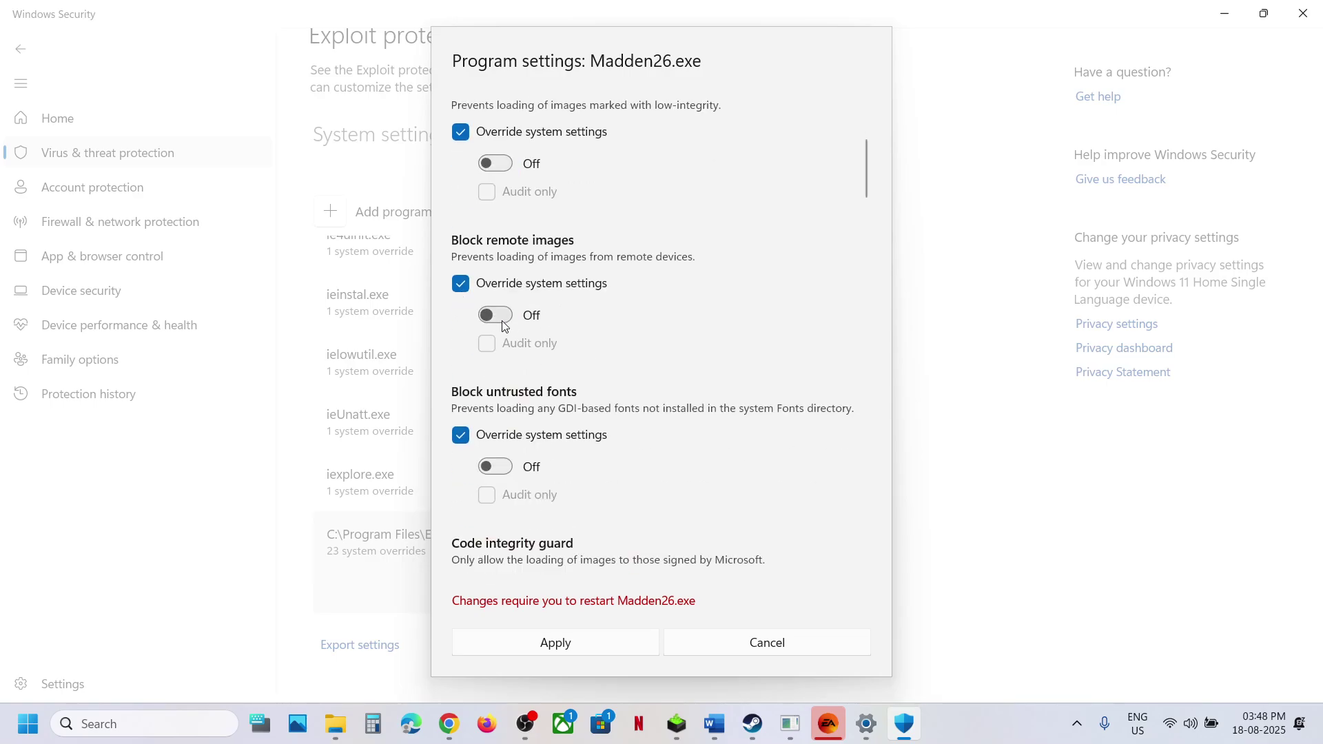
scroll(501, 477, down, 10)
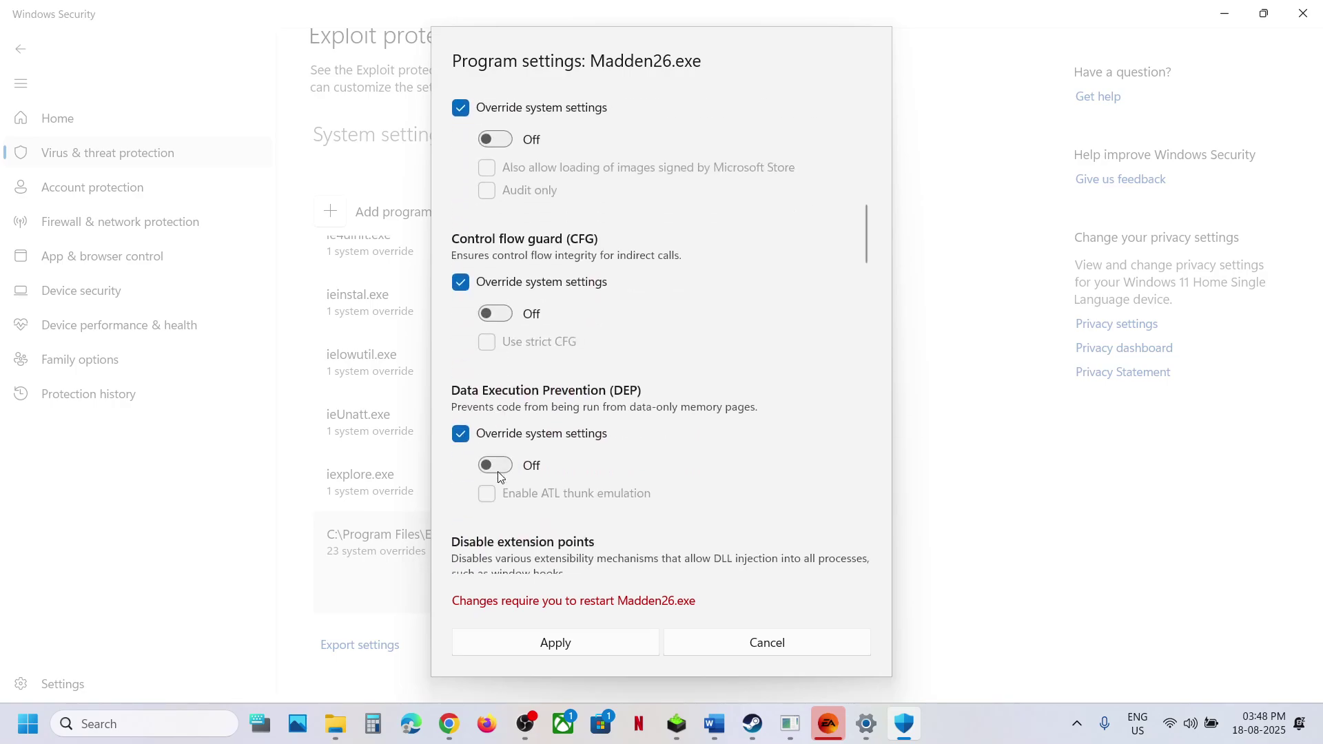
scroll(486, 320, down, 8)
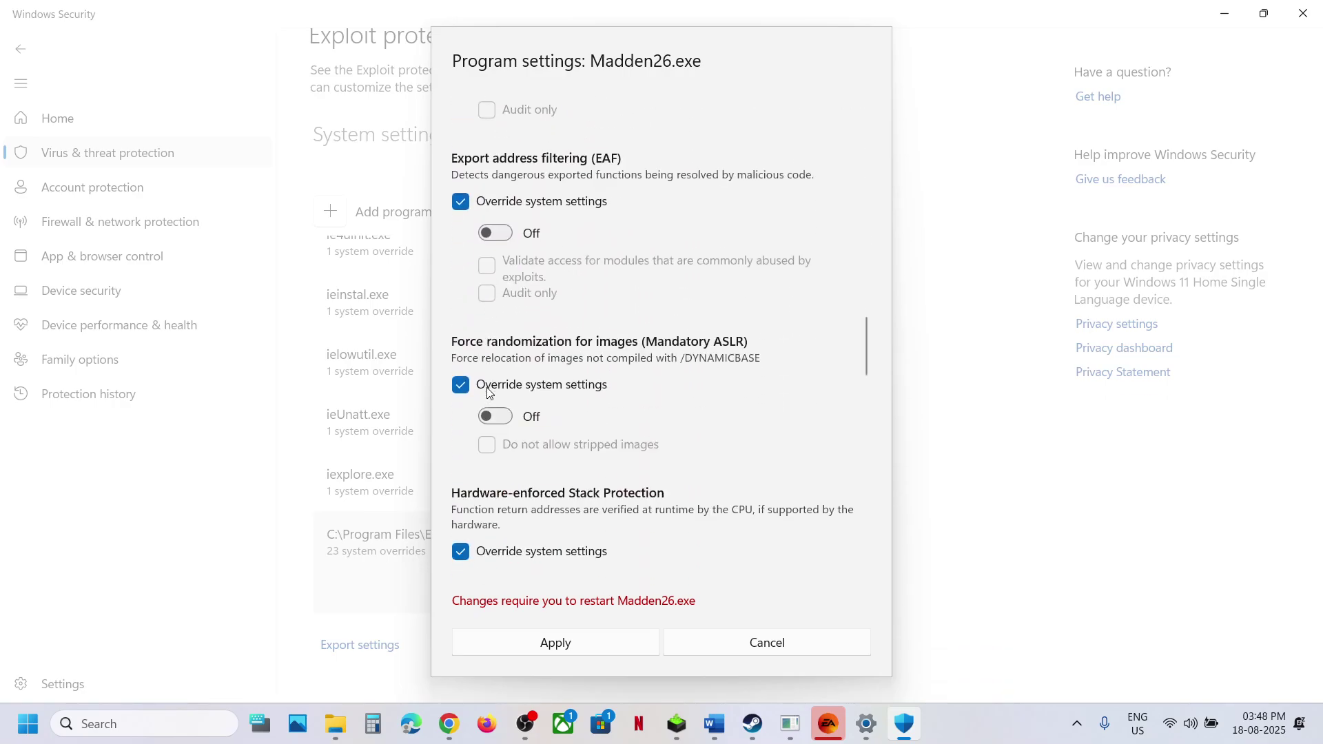
click(501, 416)
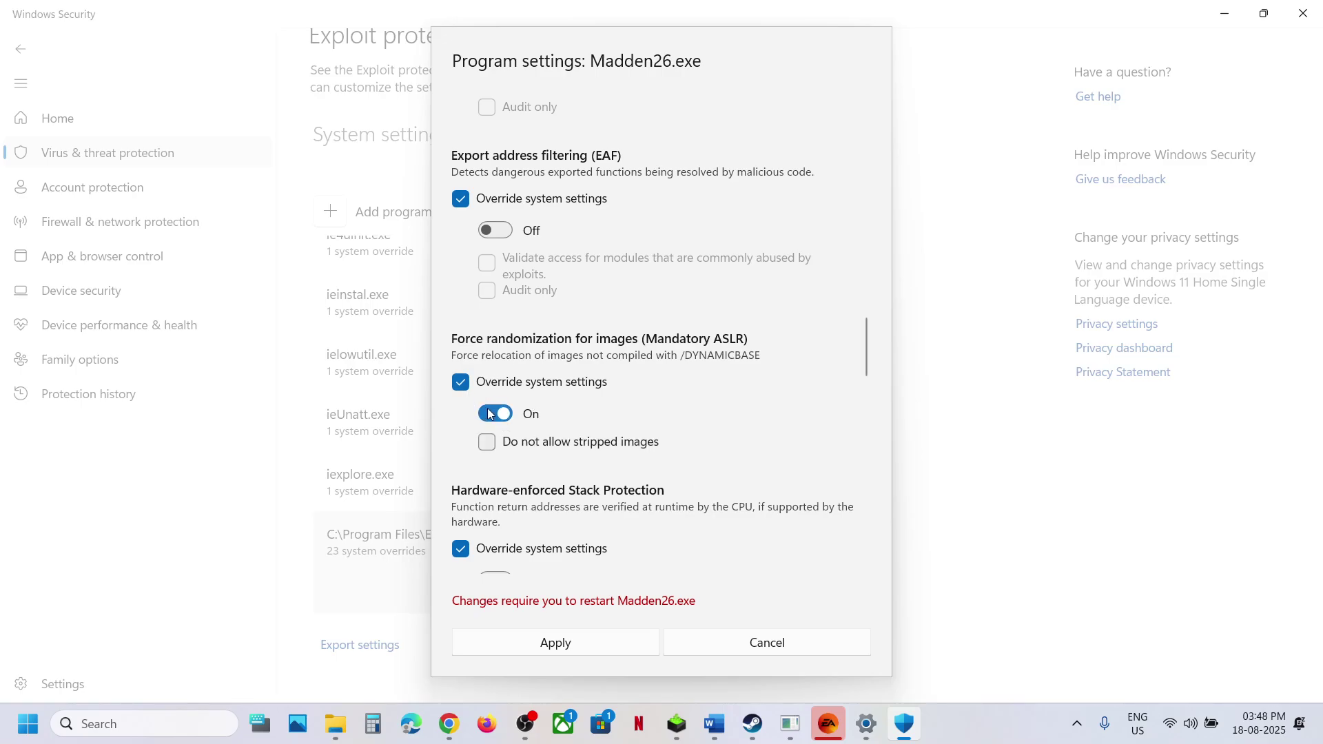
click(491, 419)
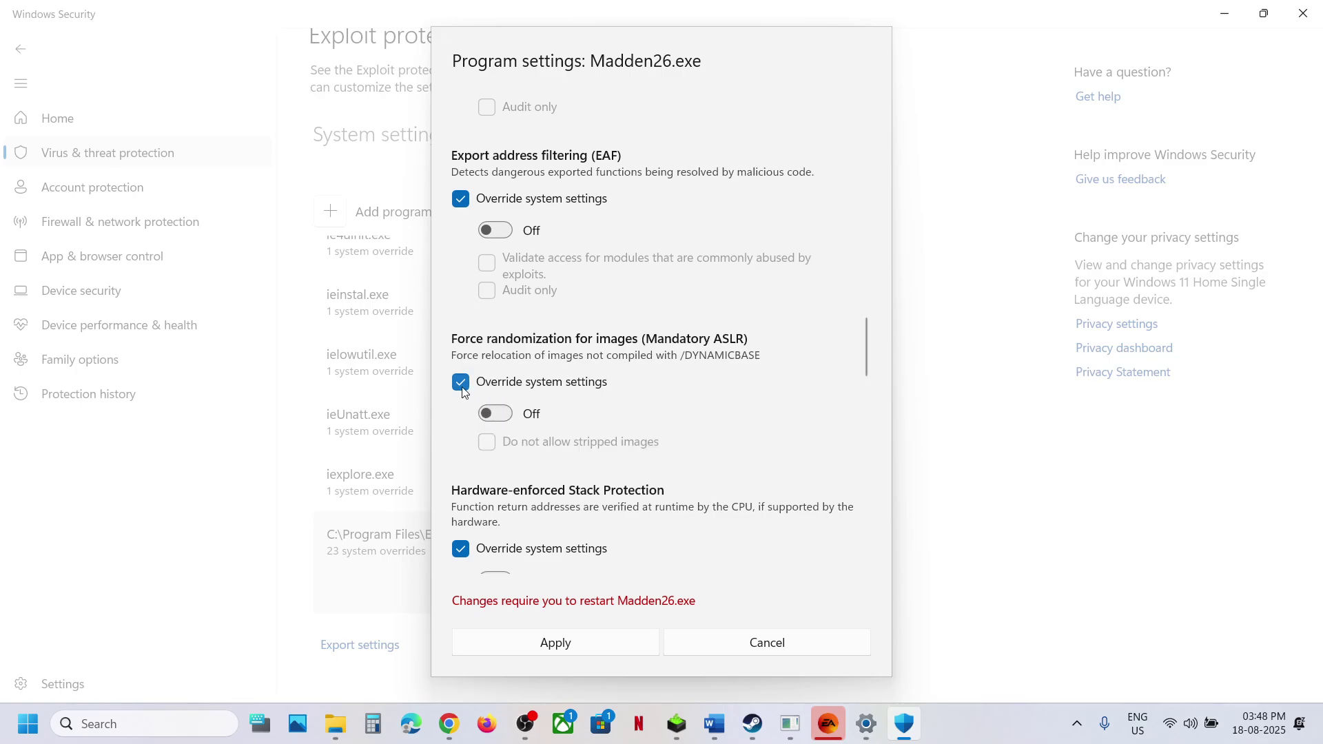
scroll(517, 491, down, 15)
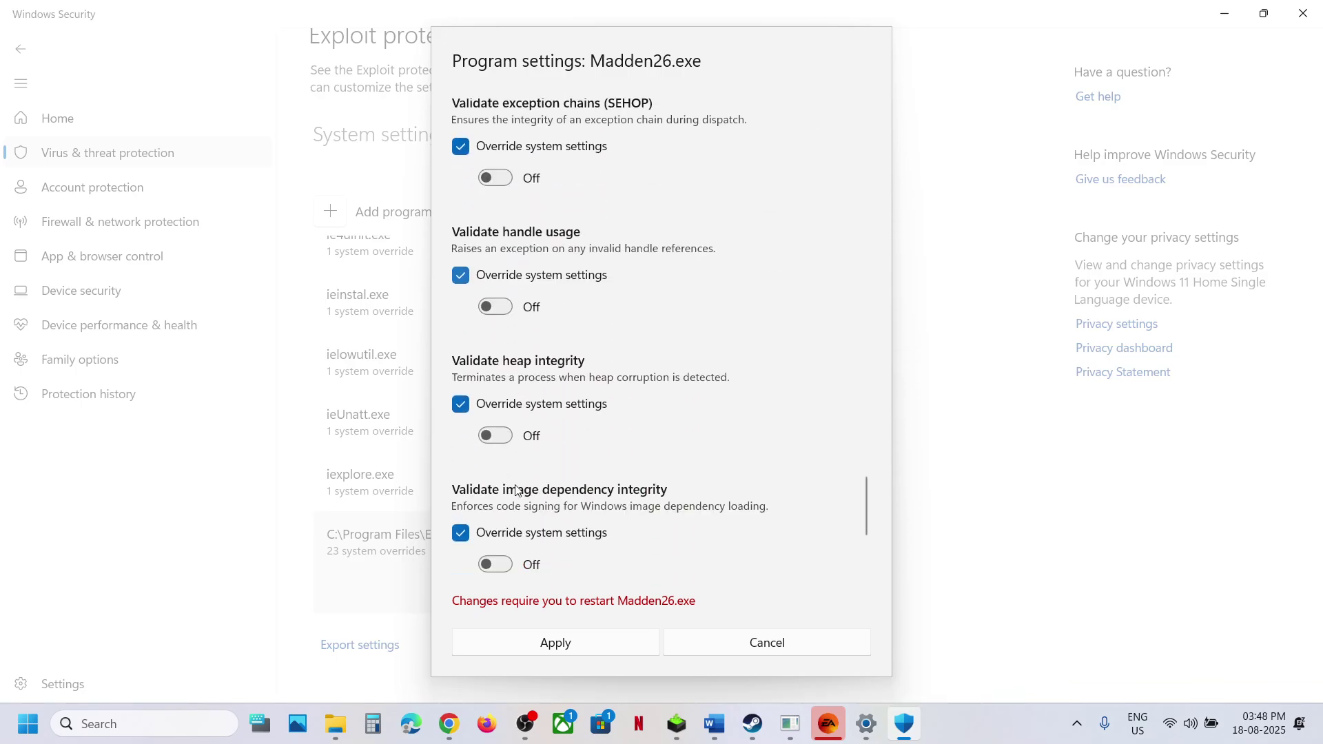
scroll(547, 405, down, 3)
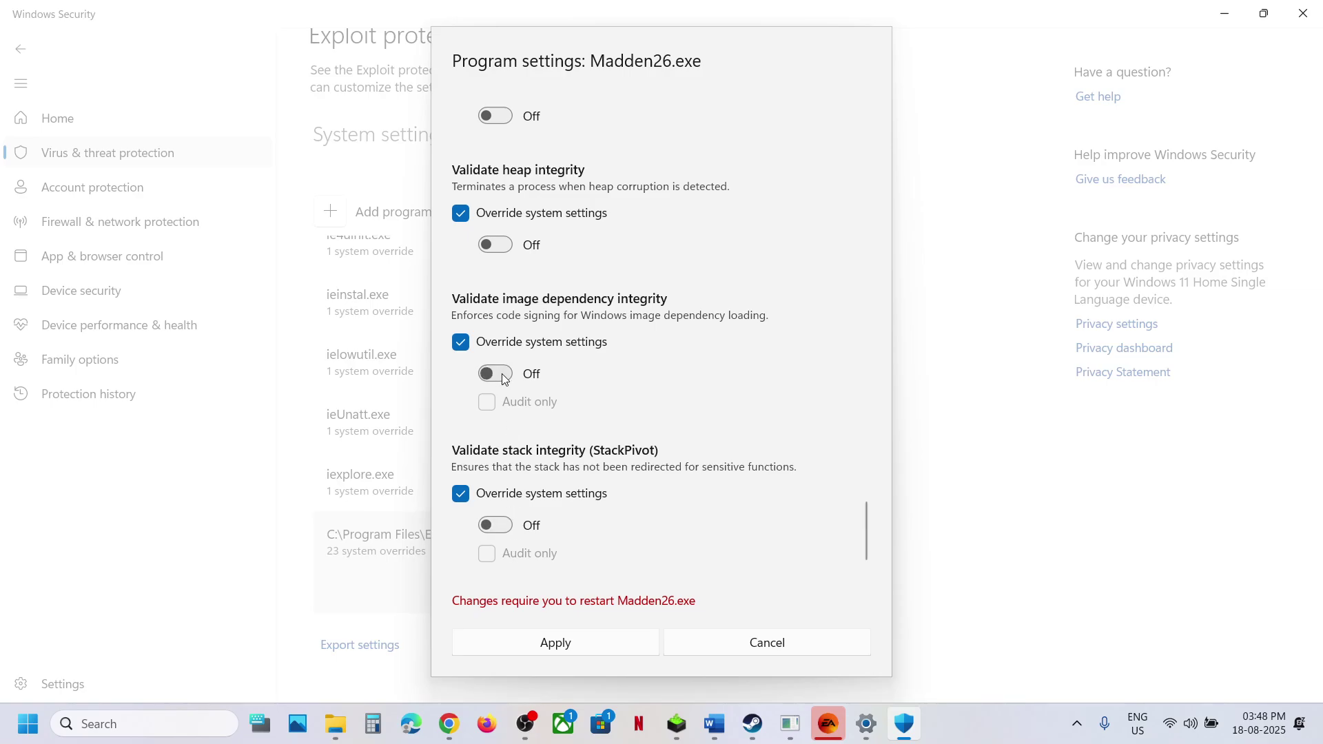
click(606, 646)
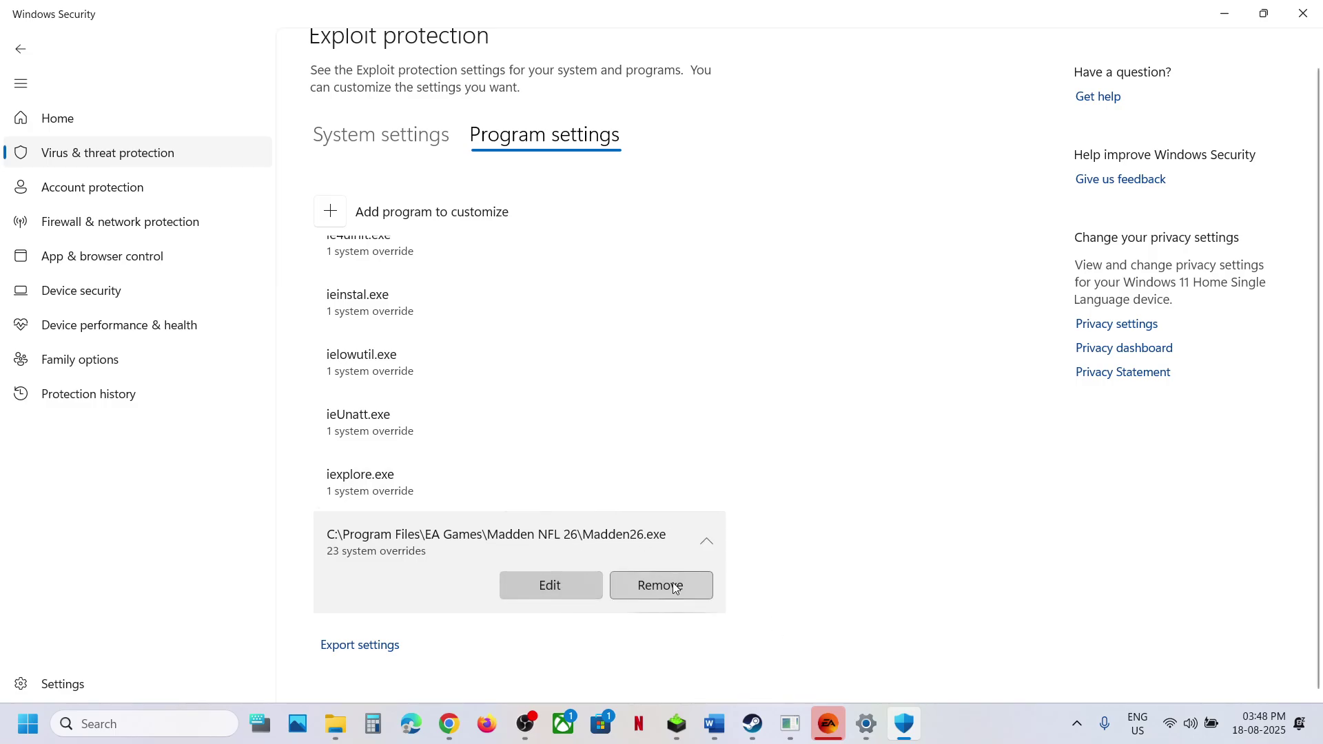
Check the Word guide, Steam and the EA app, opening Madden NFL 26's management options in the EA app.
click(714, 723)
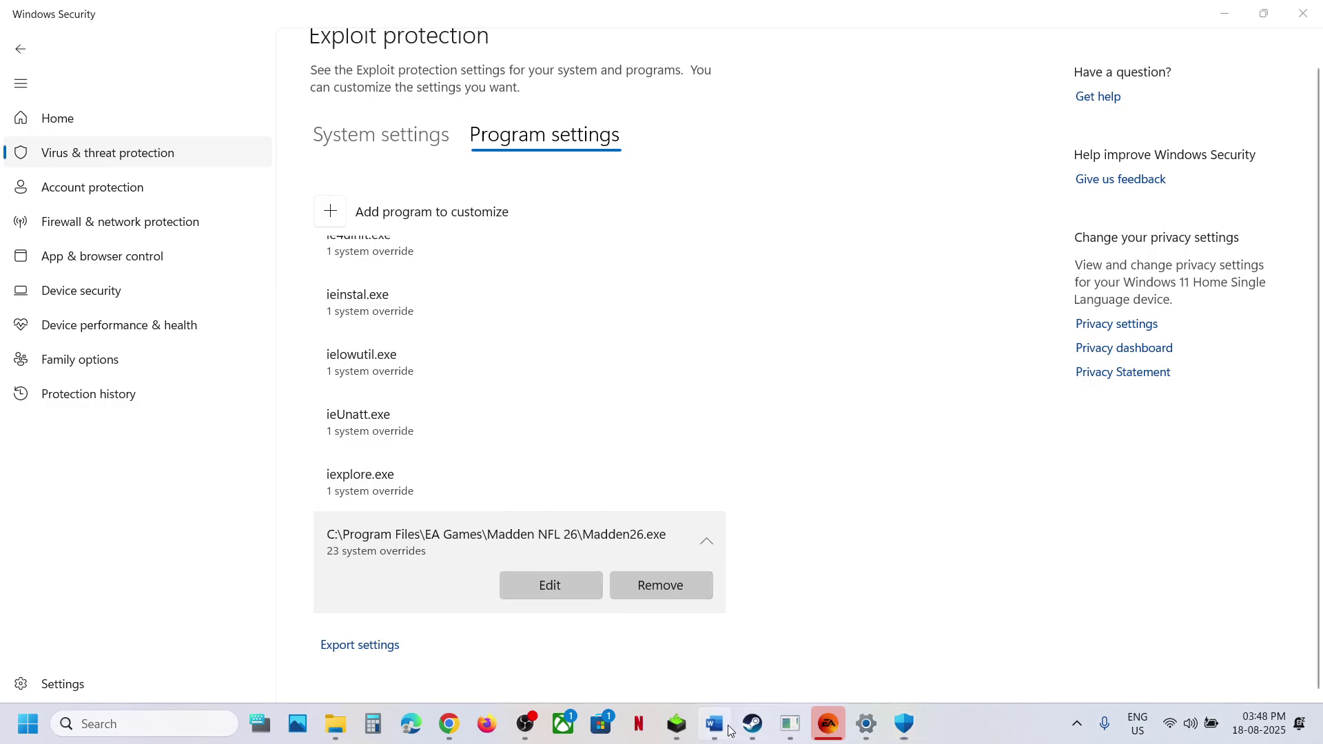
click(753, 724)
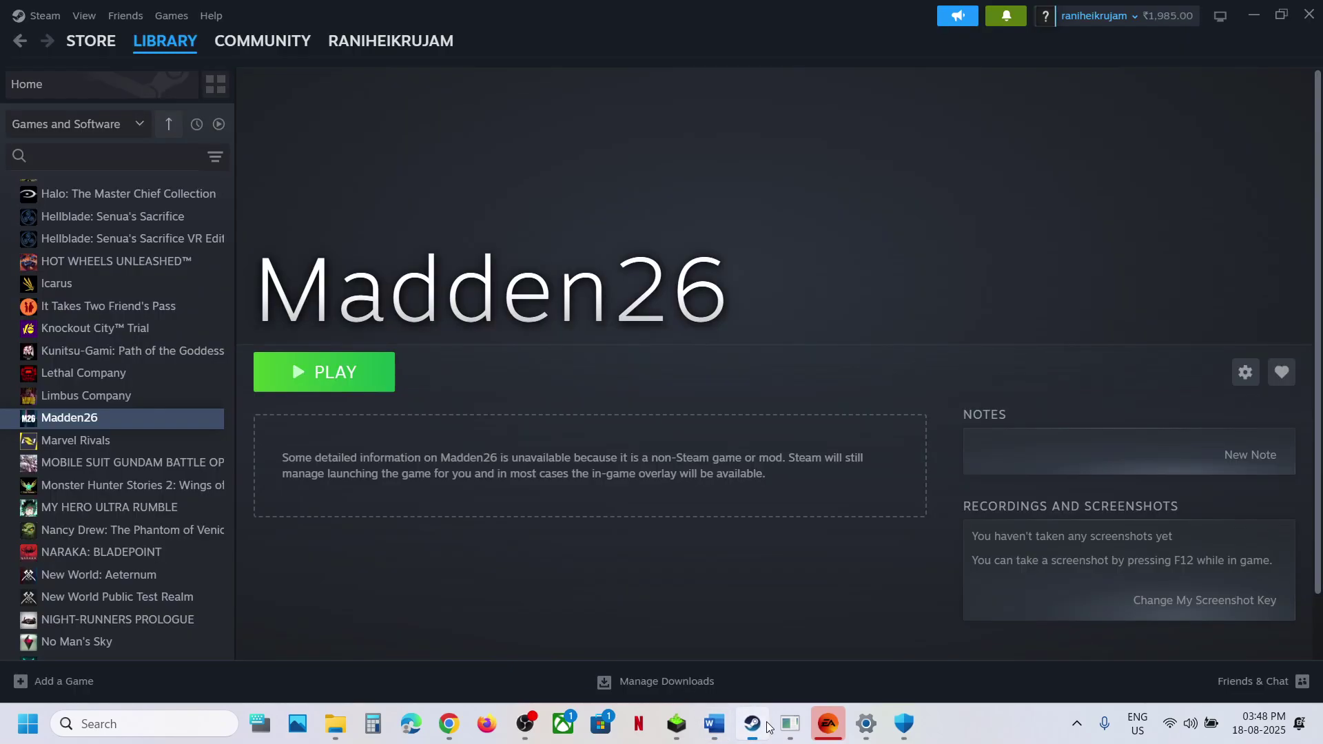
click(714, 723)
scroll(565, 450, down, 3)
scroll(565, 450, up, 1)
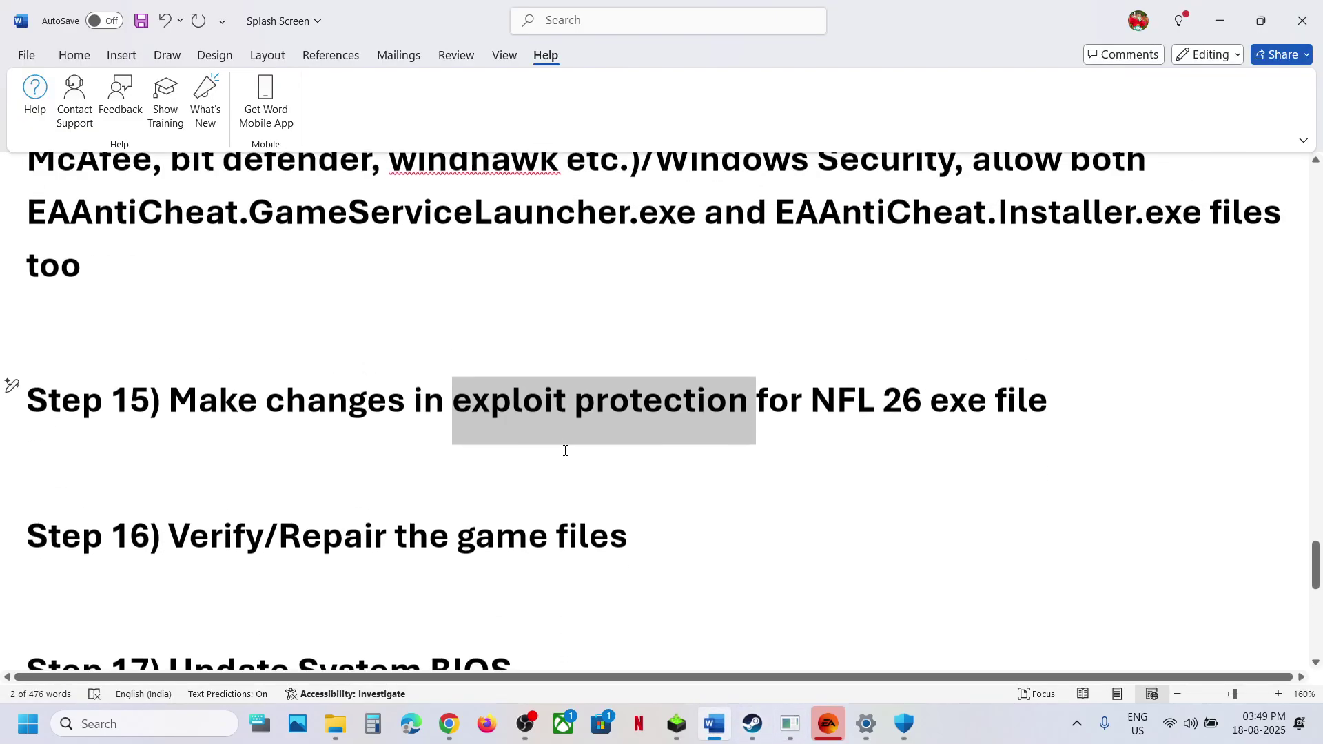
click(827, 725)
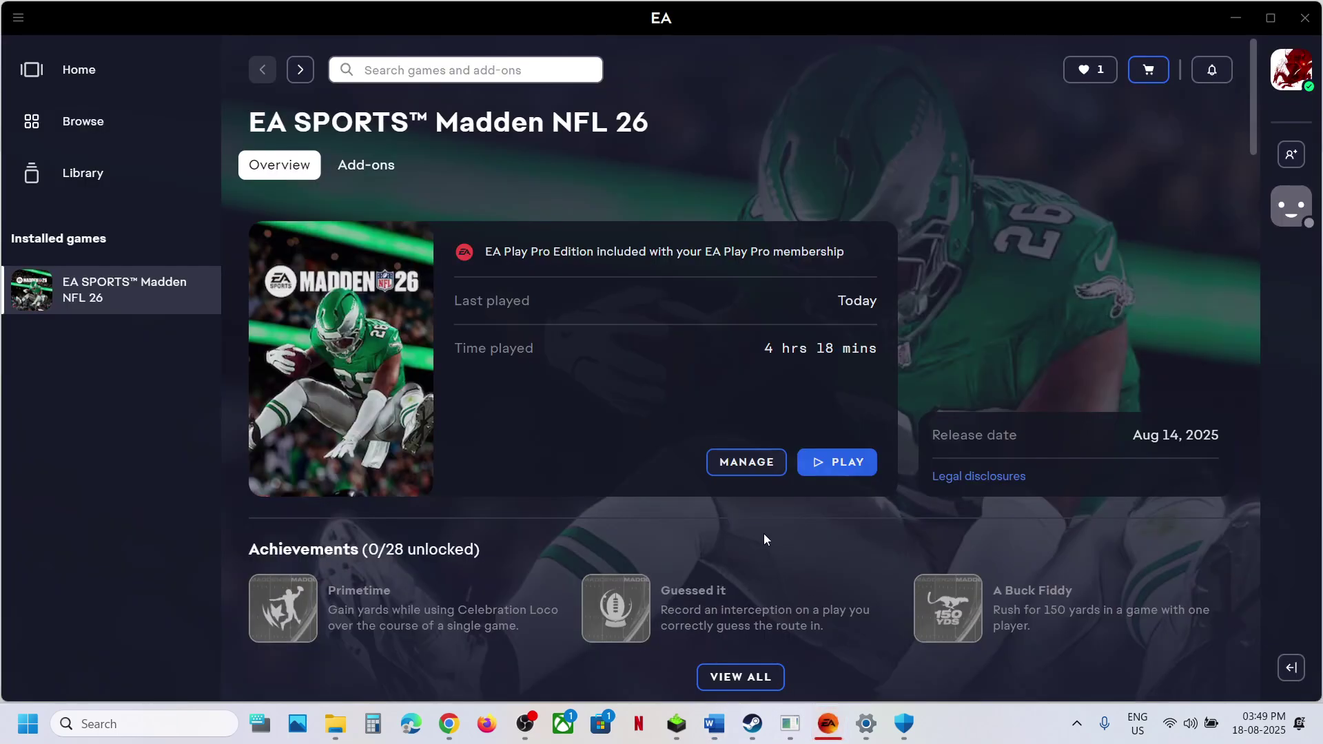
click(723, 470)
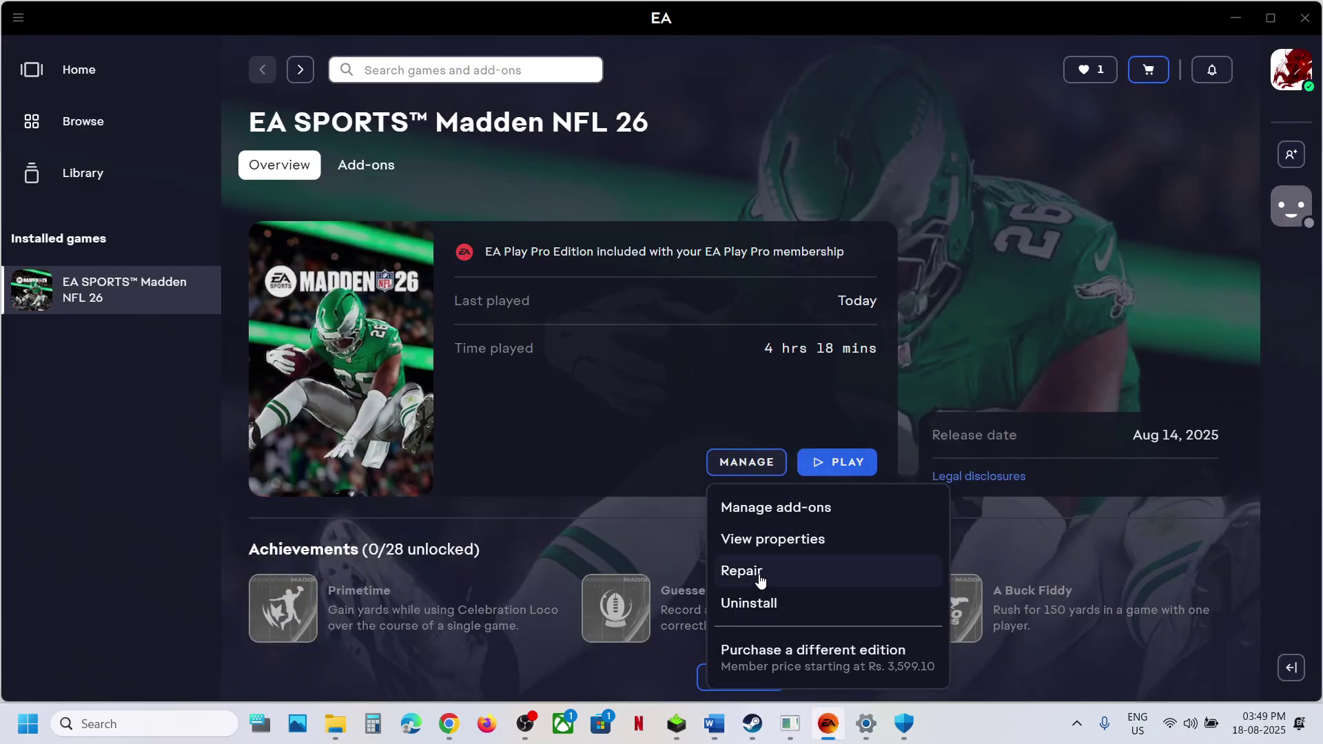
Open Madden26's properties from the Steam library, then close them.
click(753, 723)
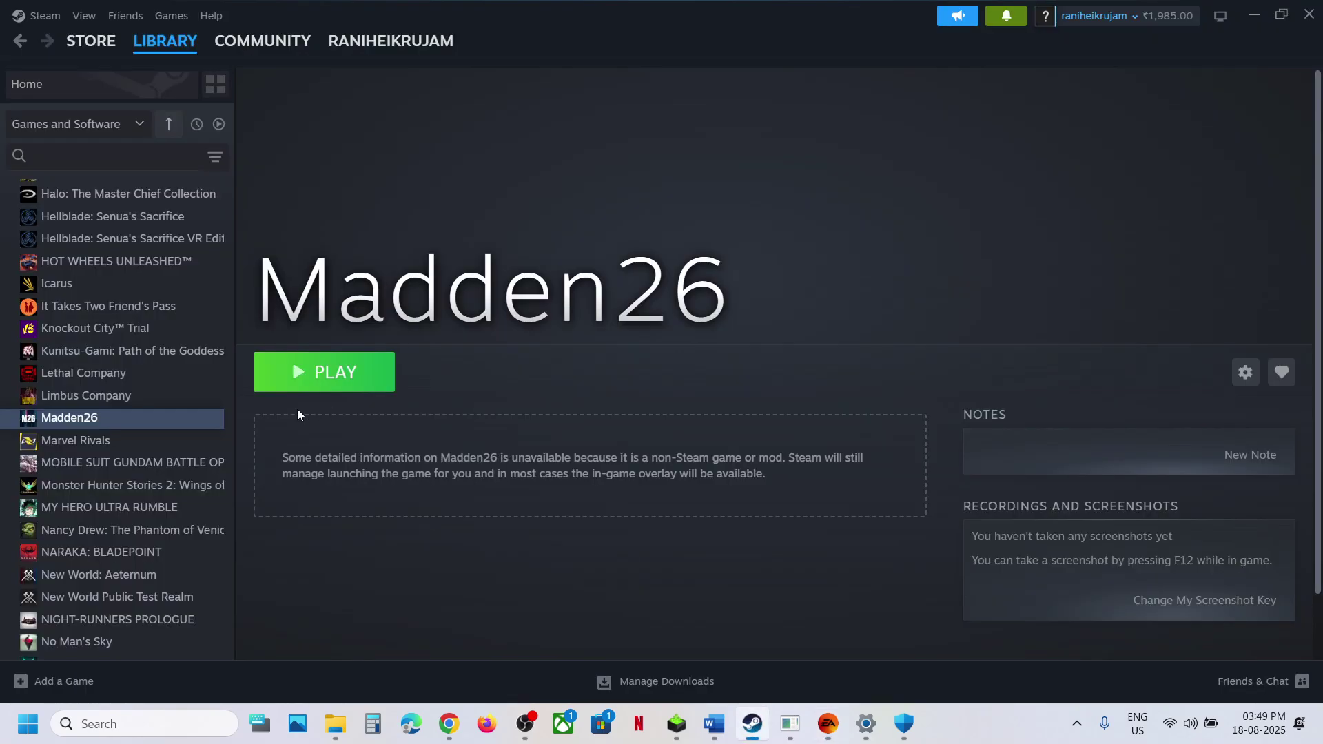
right_click(130, 423)
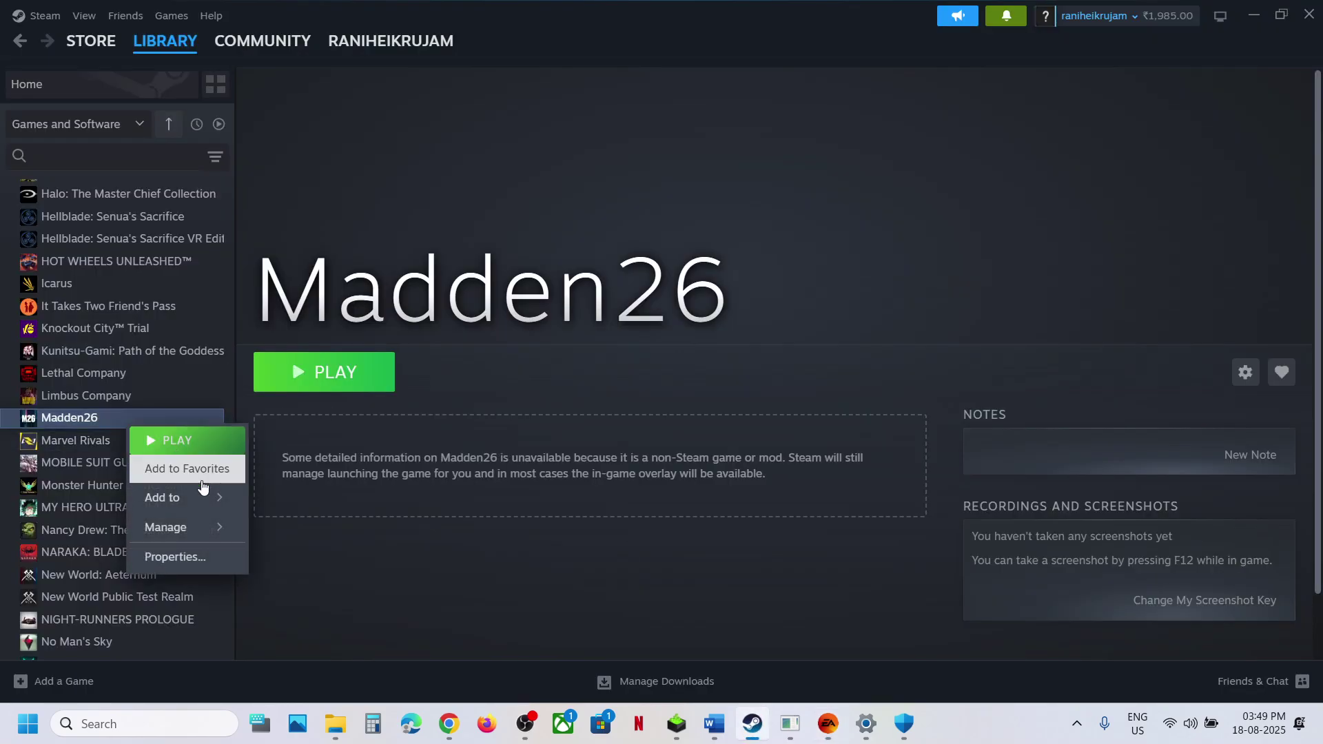
click(199, 557)
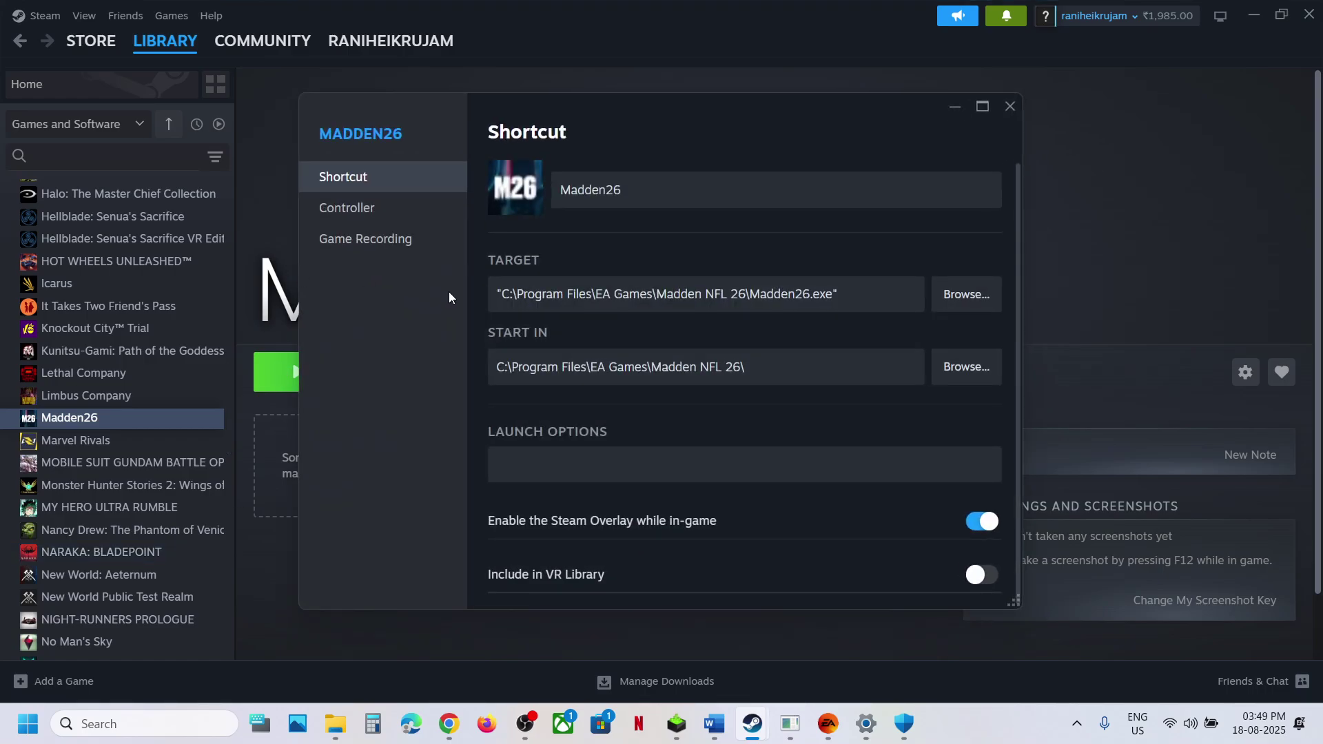
click(1010, 106)
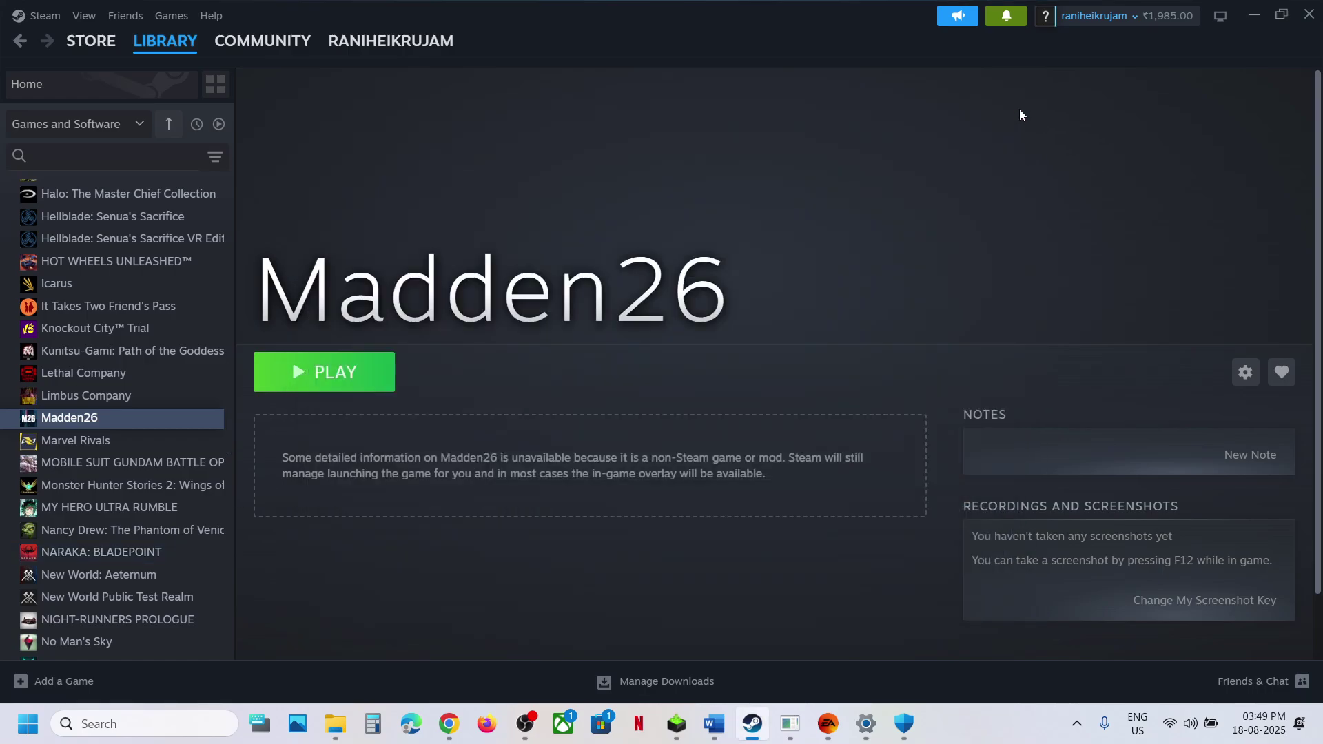
View War Thunder's installed-files properties (61.48 GB on C:) in Steam and close them.
click(181, 41)
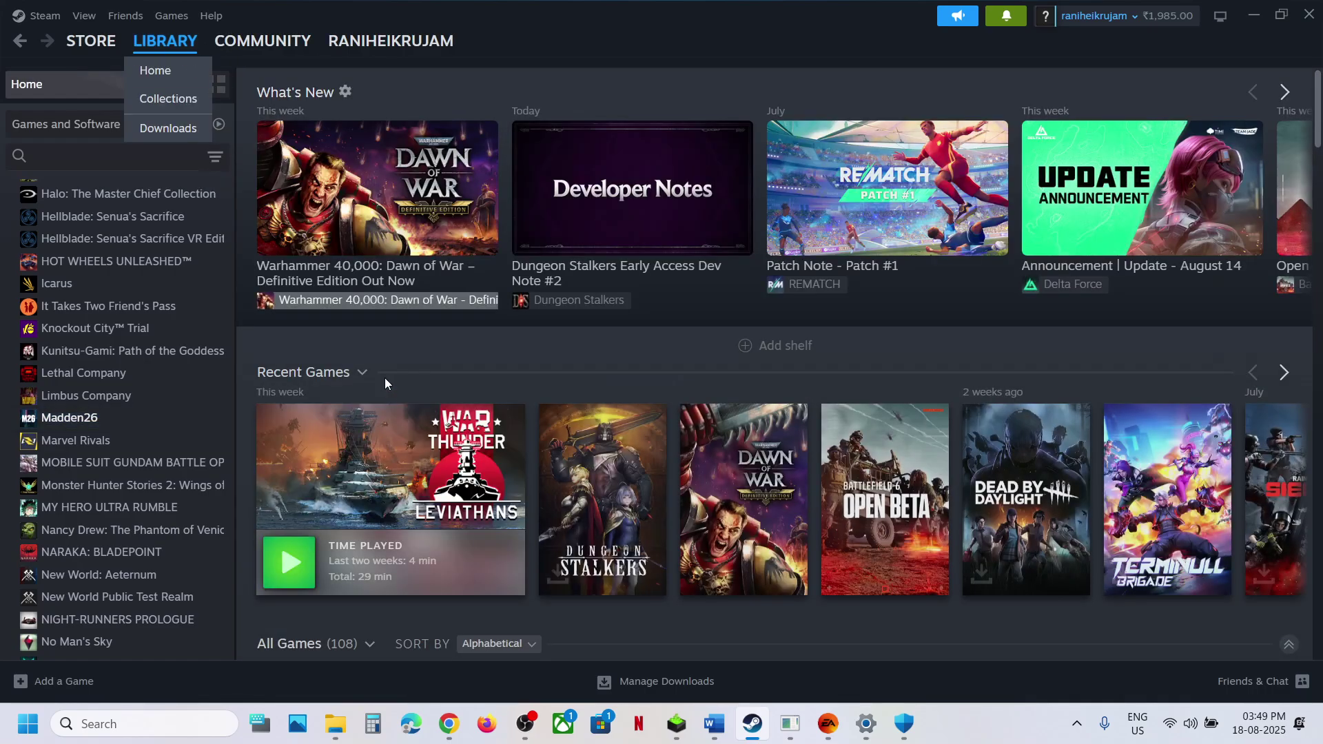
click(513, 491)
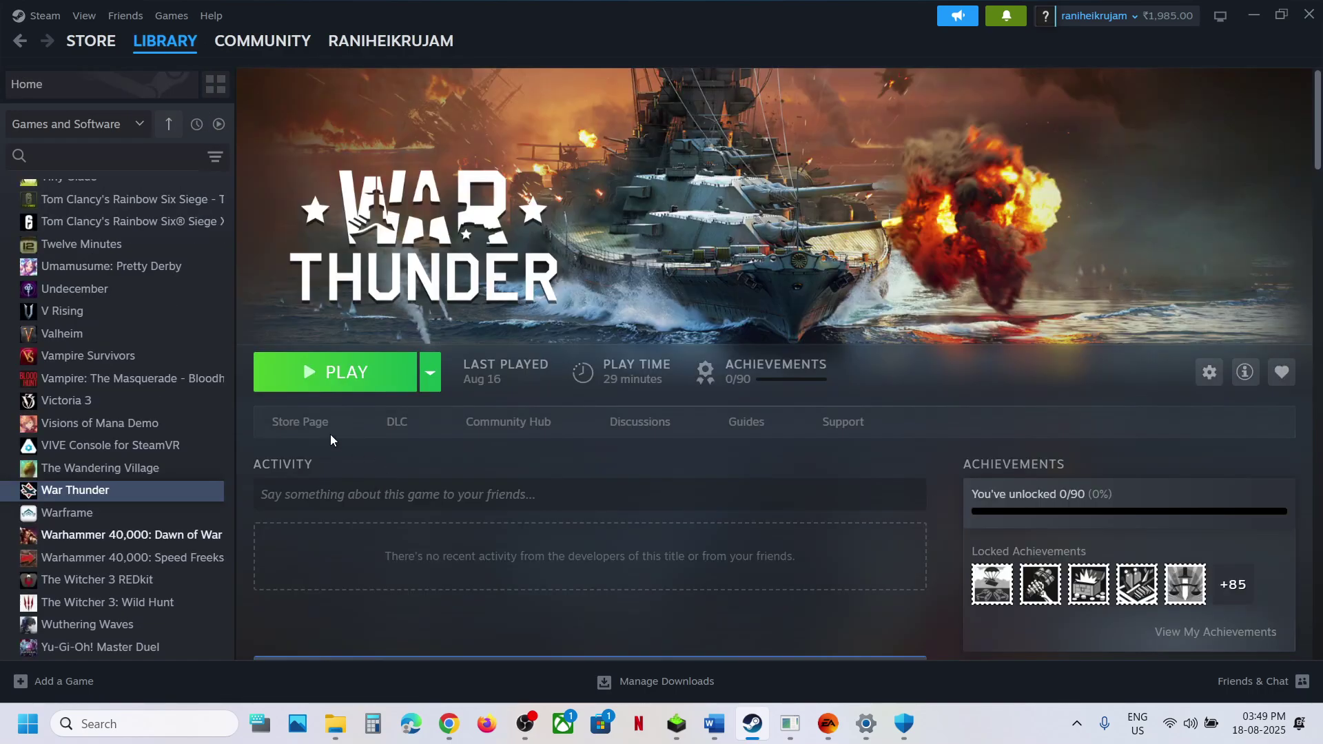
right_click(98, 491)
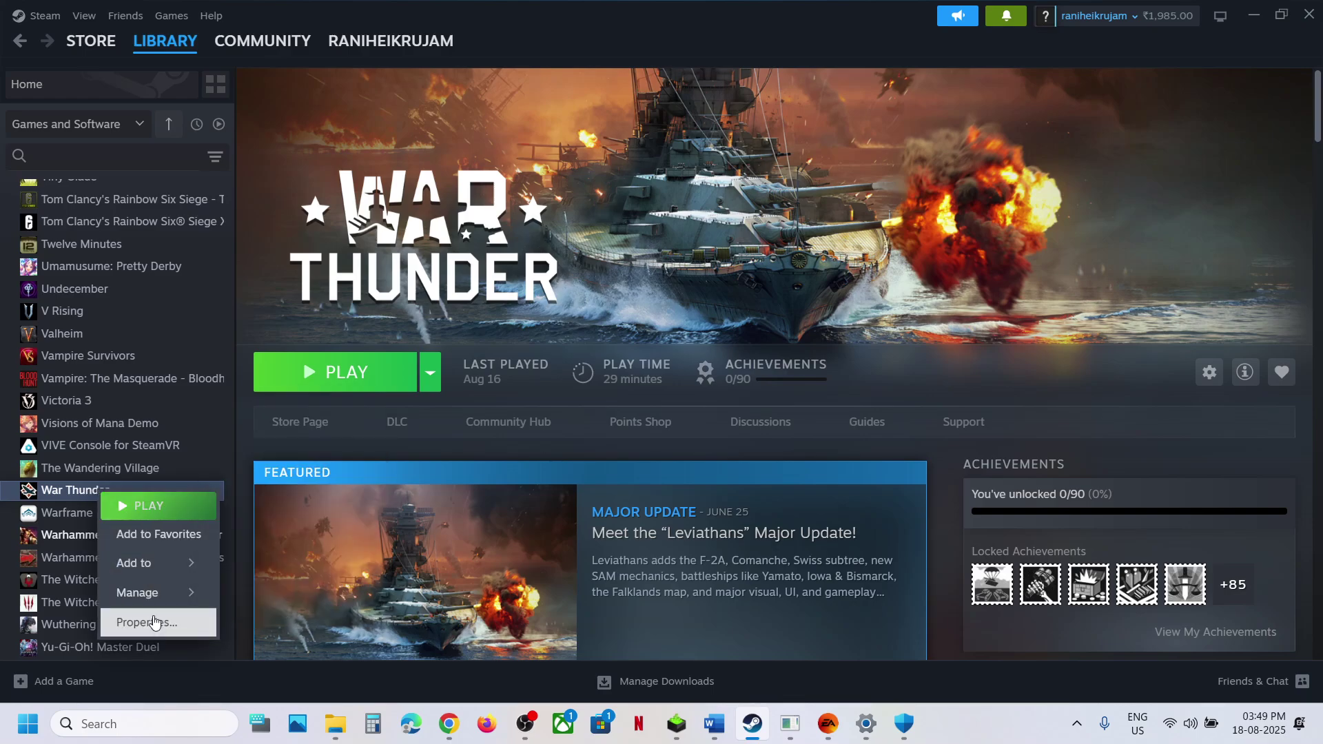
click(146, 623)
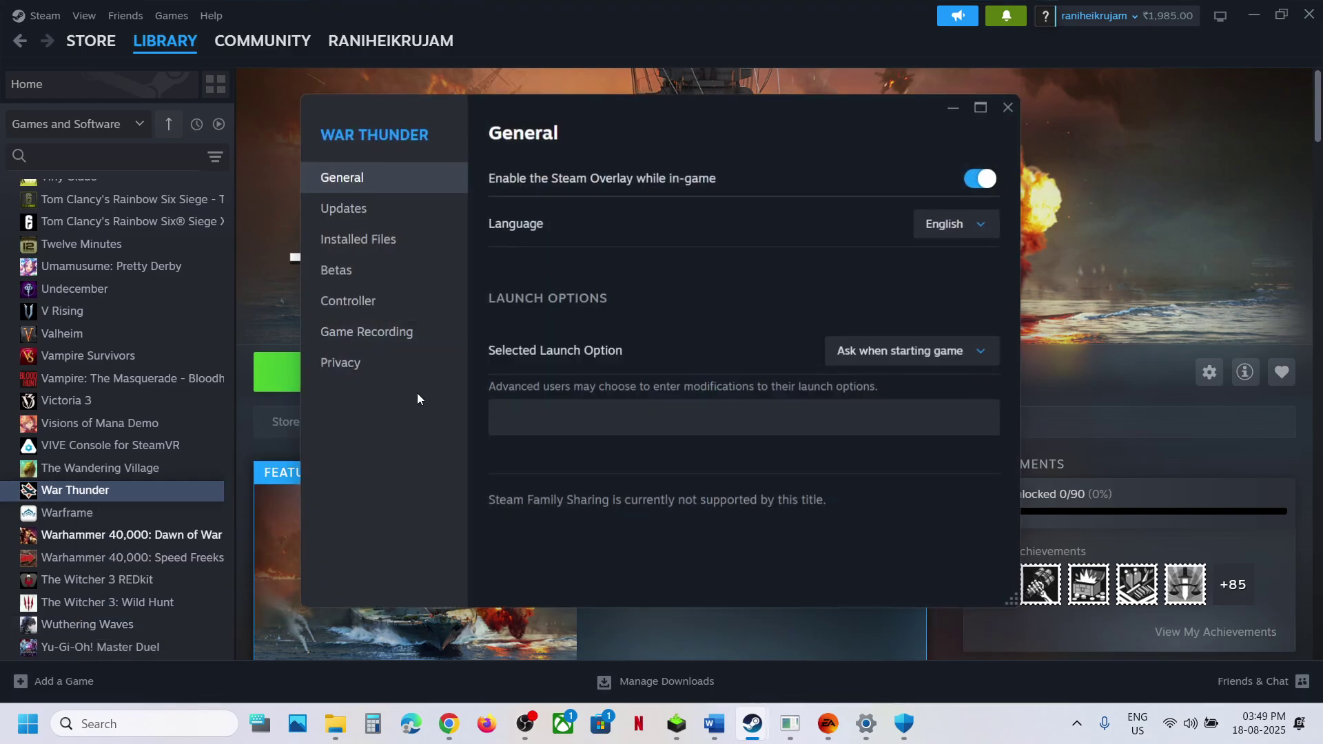
click(355, 238)
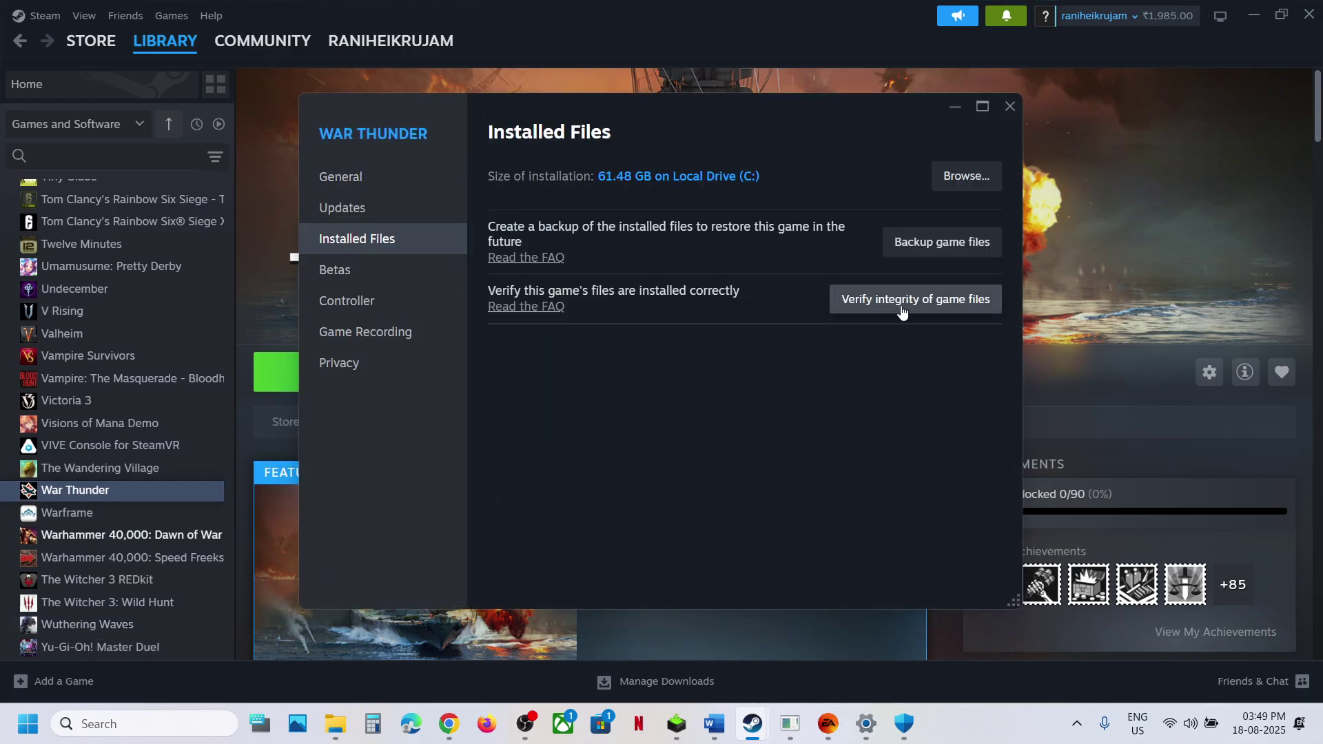
click(1011, 106)
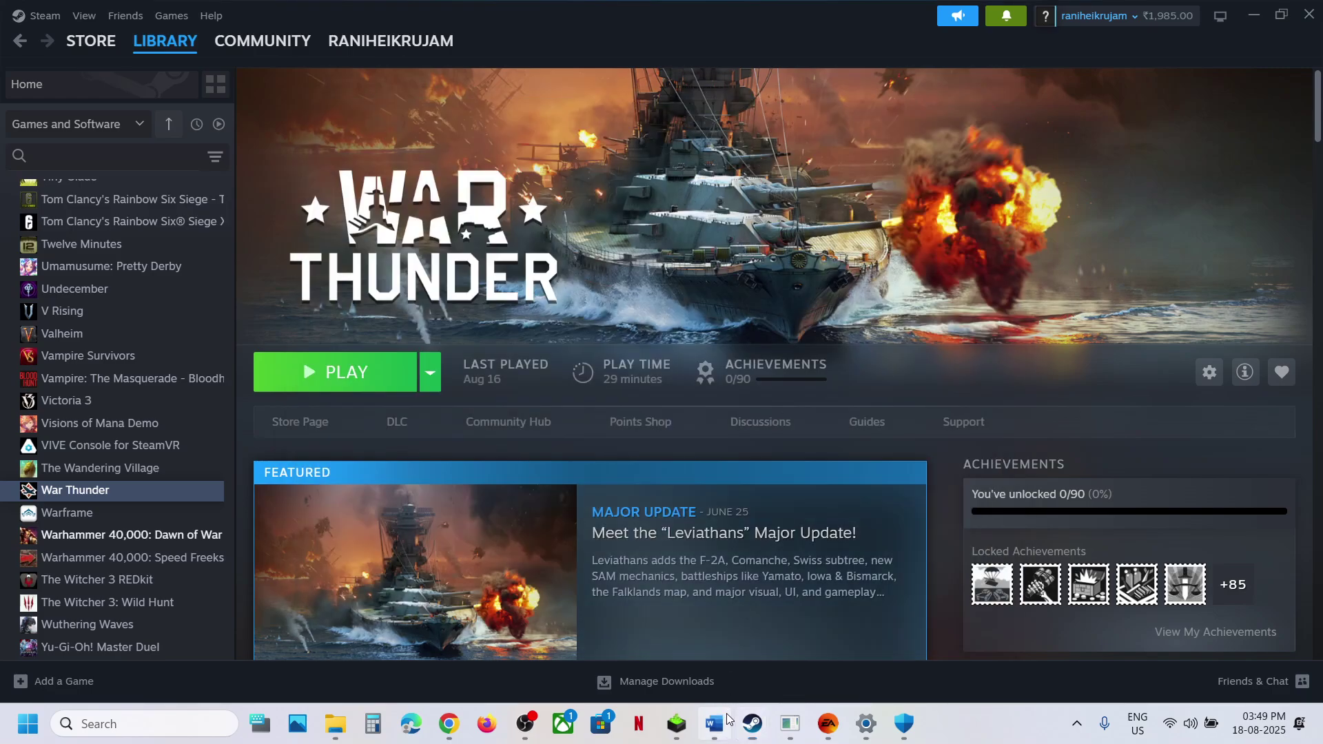
click(714, 724)
Highlight the 'Update System BIOS' step in the Word guide.
scroll(575, 469, down, 3)
drag(182, 532, 525, 538)
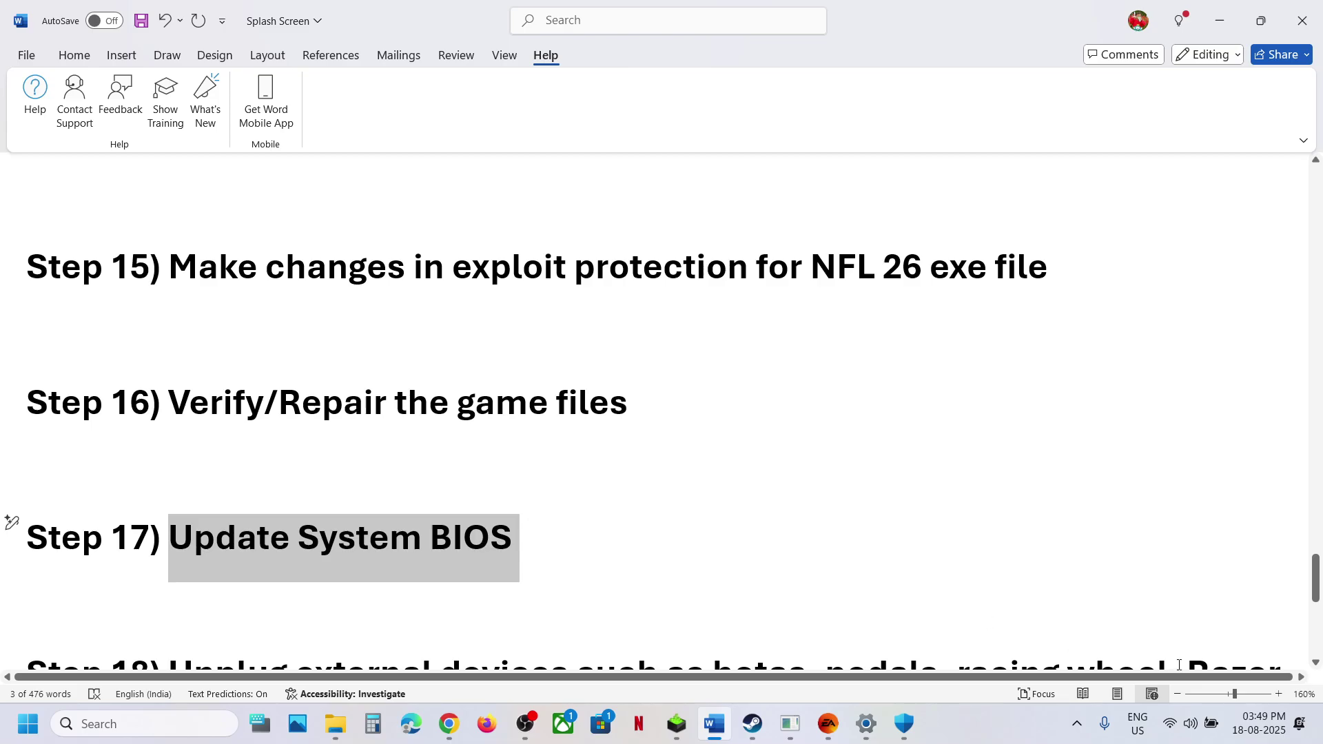
click(1207, 720)
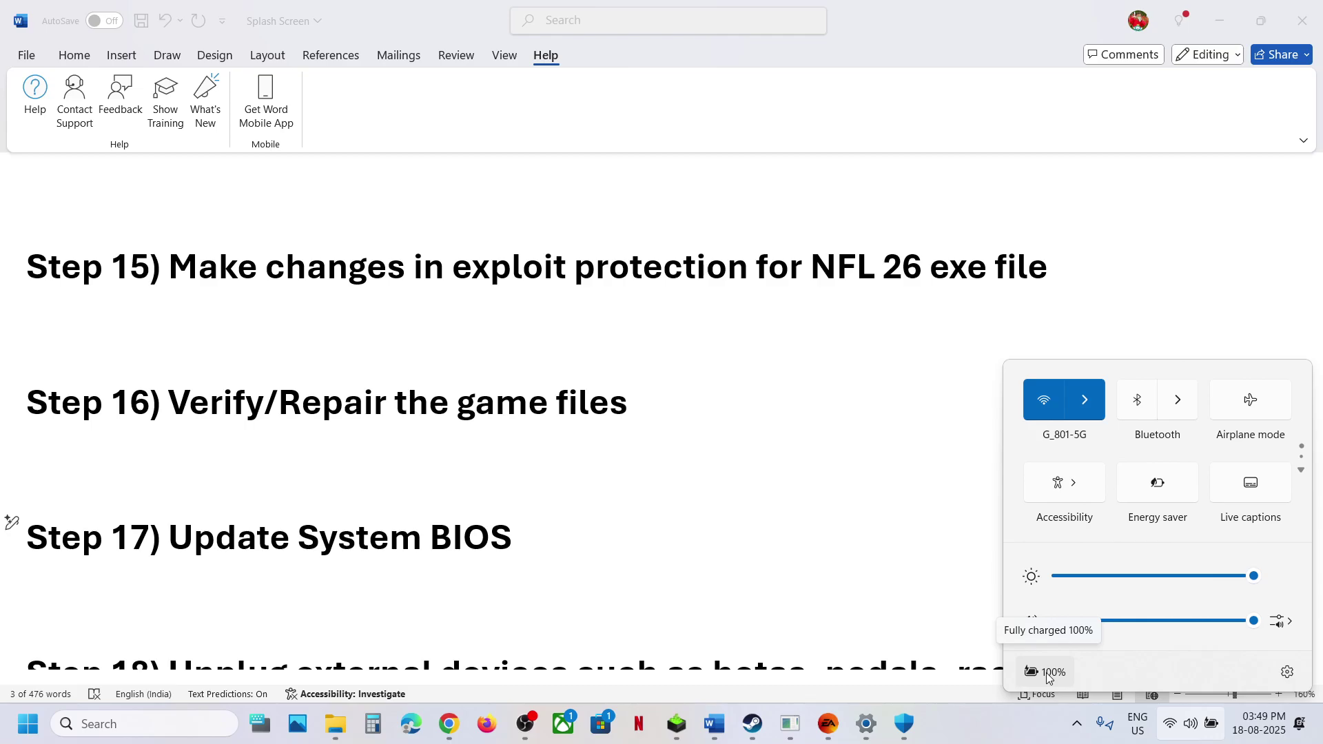
click(579, 552)
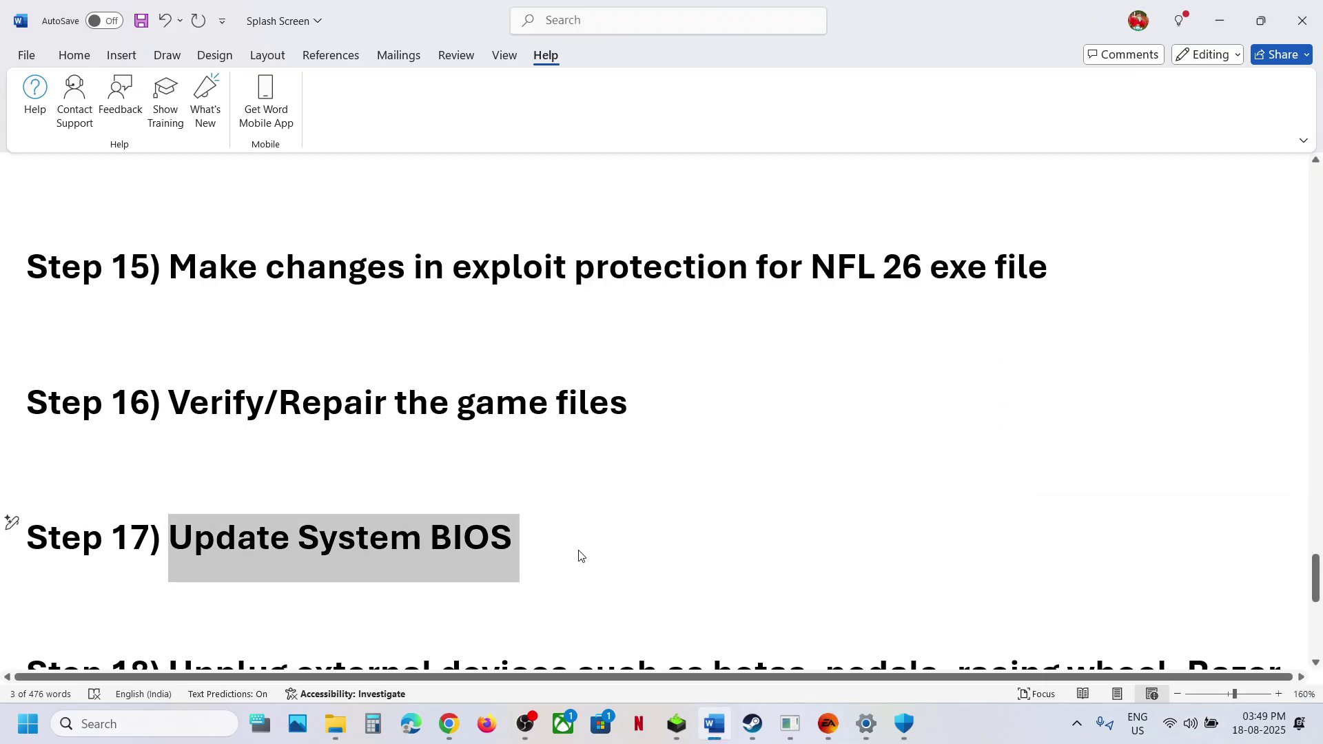
Highlight Step 18's devices to unplug, the controller disconnection phrase, and the overlays Discord and Nvidia App.
scroll(579, 551, down, 3)
scroll(579, 551, down, 1)
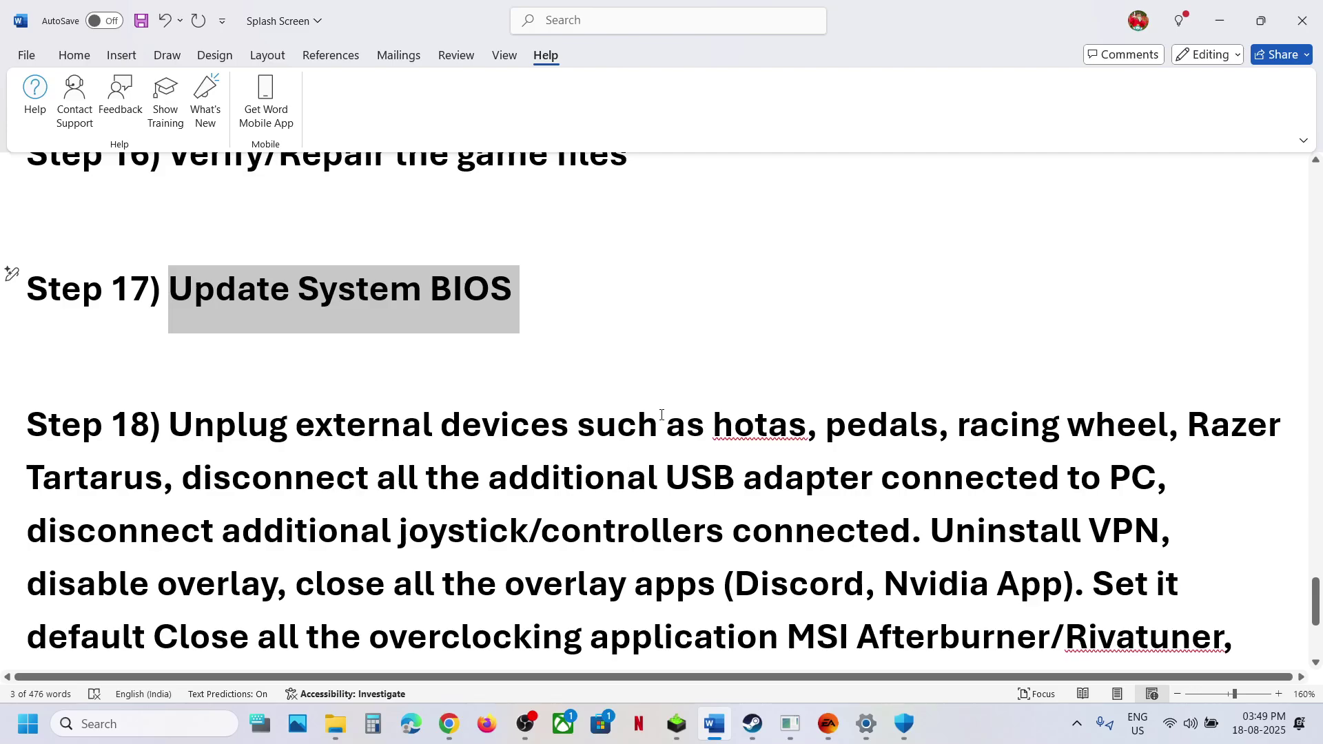
drag(707, 432, 875, 480)
scroll(186, 416, down, 2)
drag(181, 421, 1143, 430)
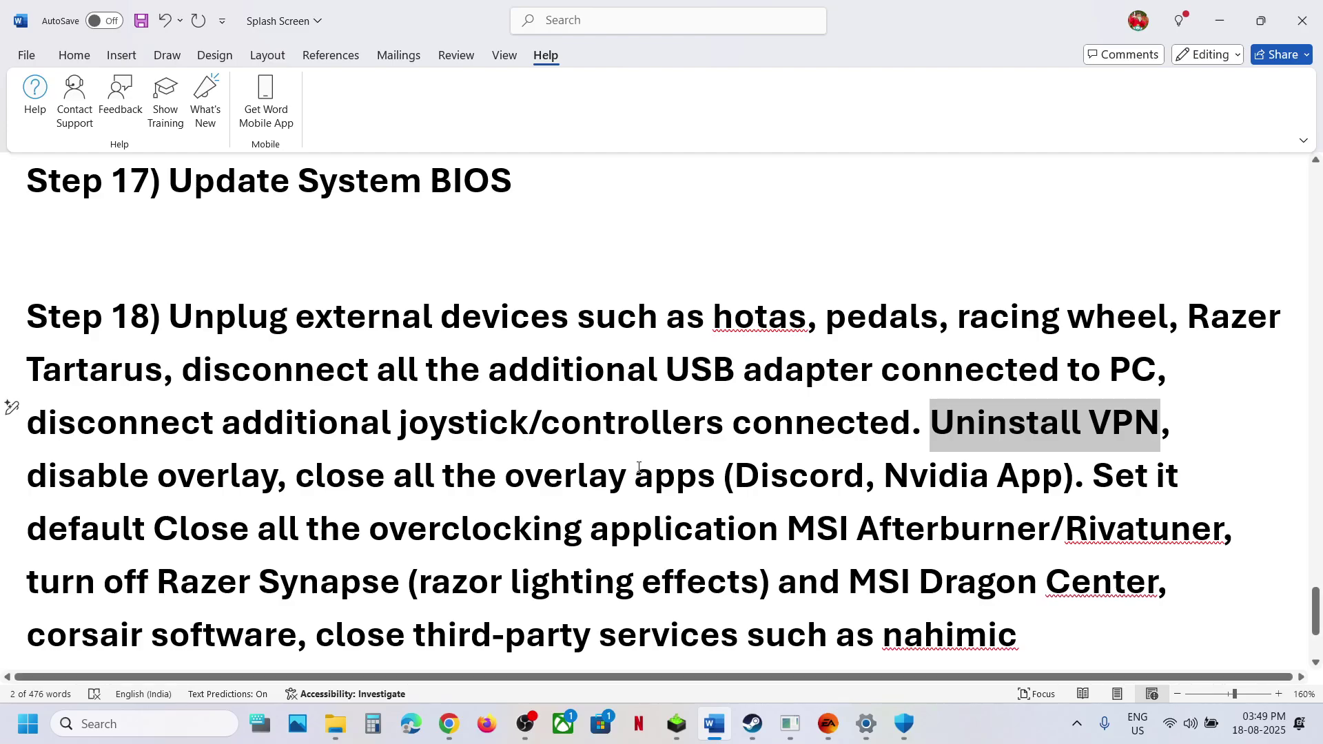
drag(99, 488, 277, 484)
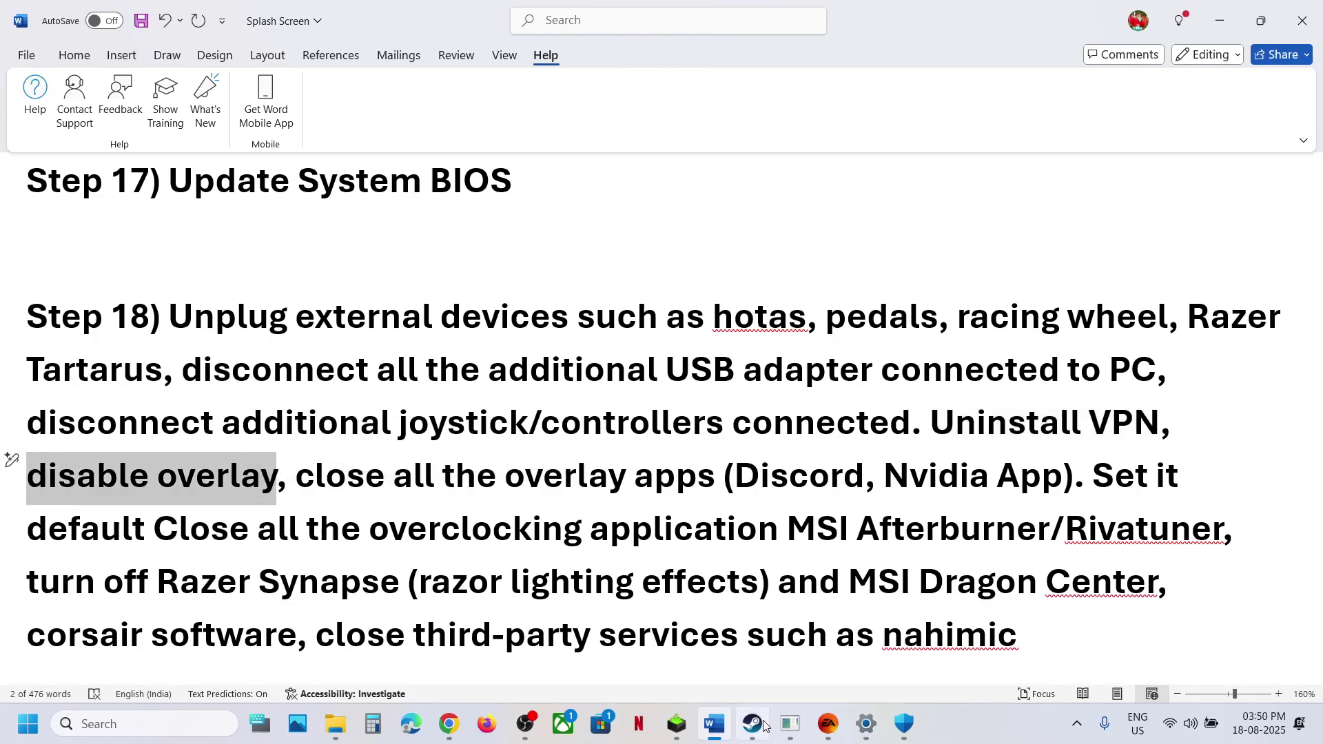
double_click(779, 483)
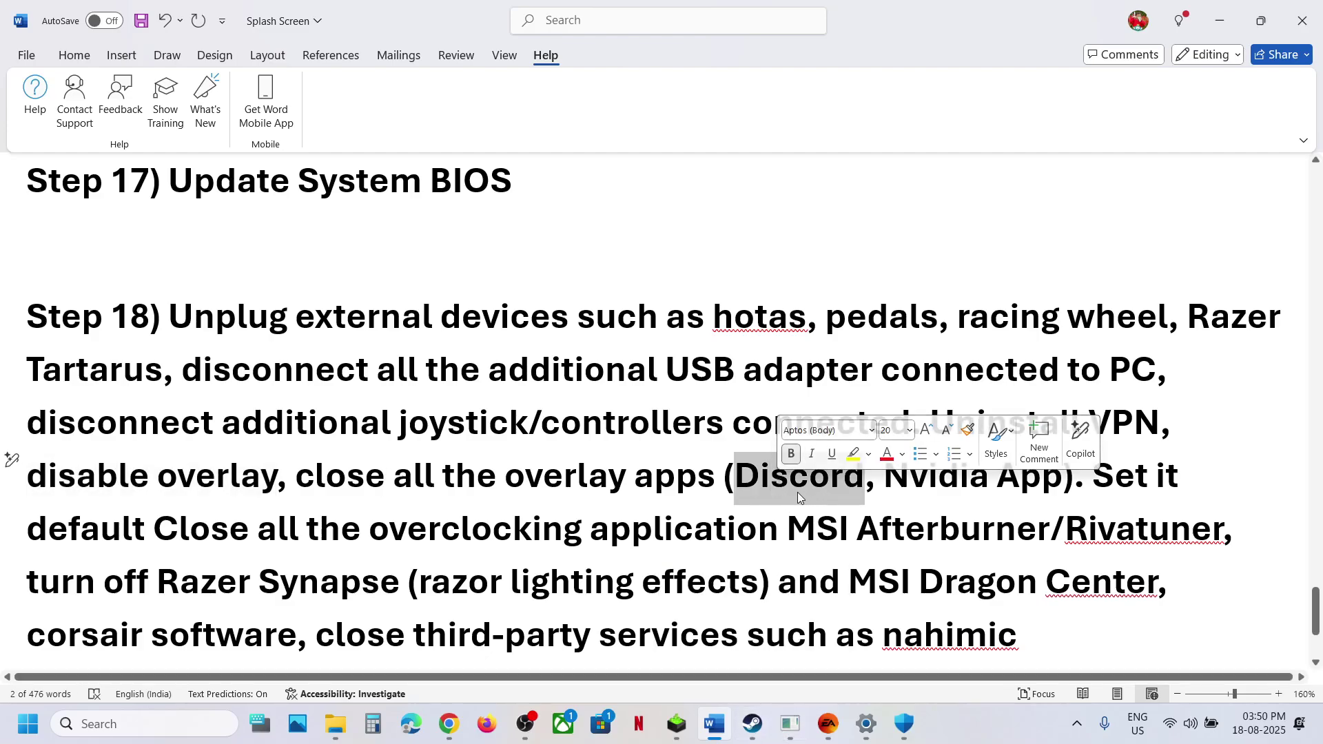
drag(910, 483, 1045, 488)
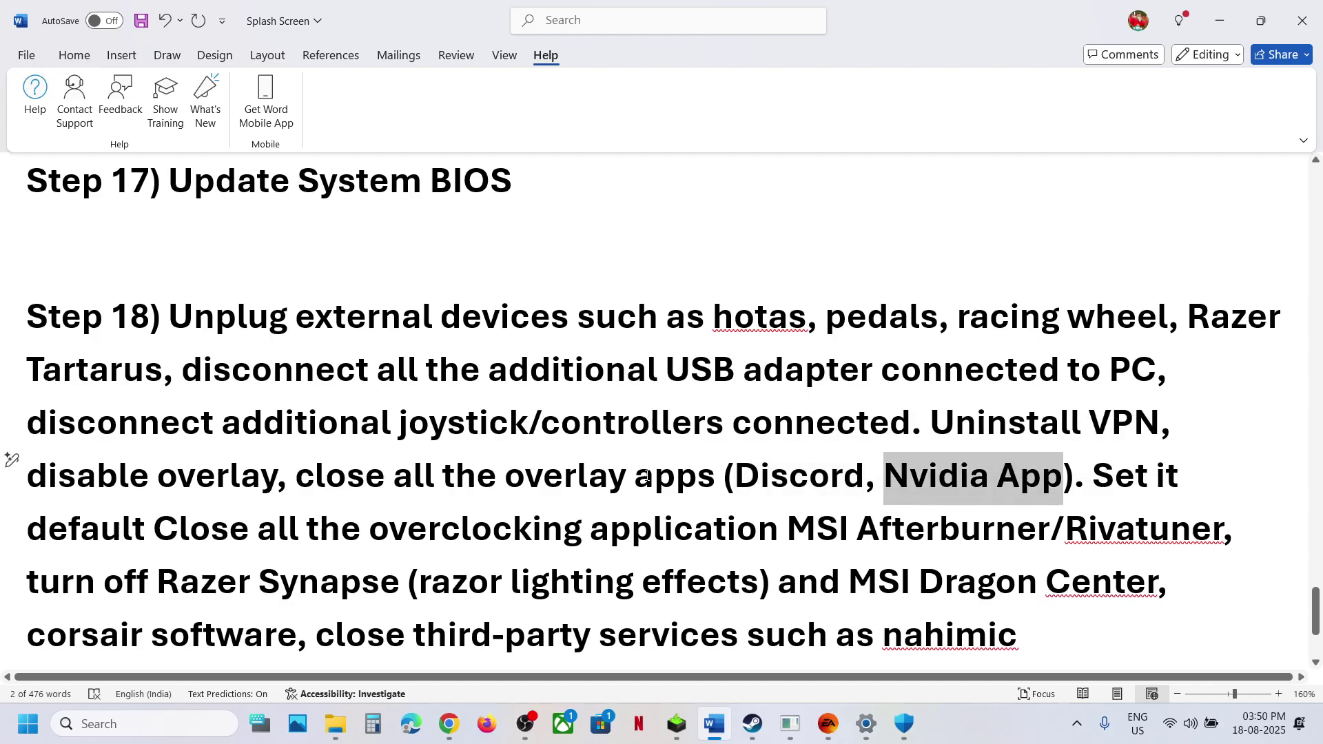
Switch off 'Enable the Steam Overlay while in-game' in War Thunder's Steam properties.
key(alt+Tab)
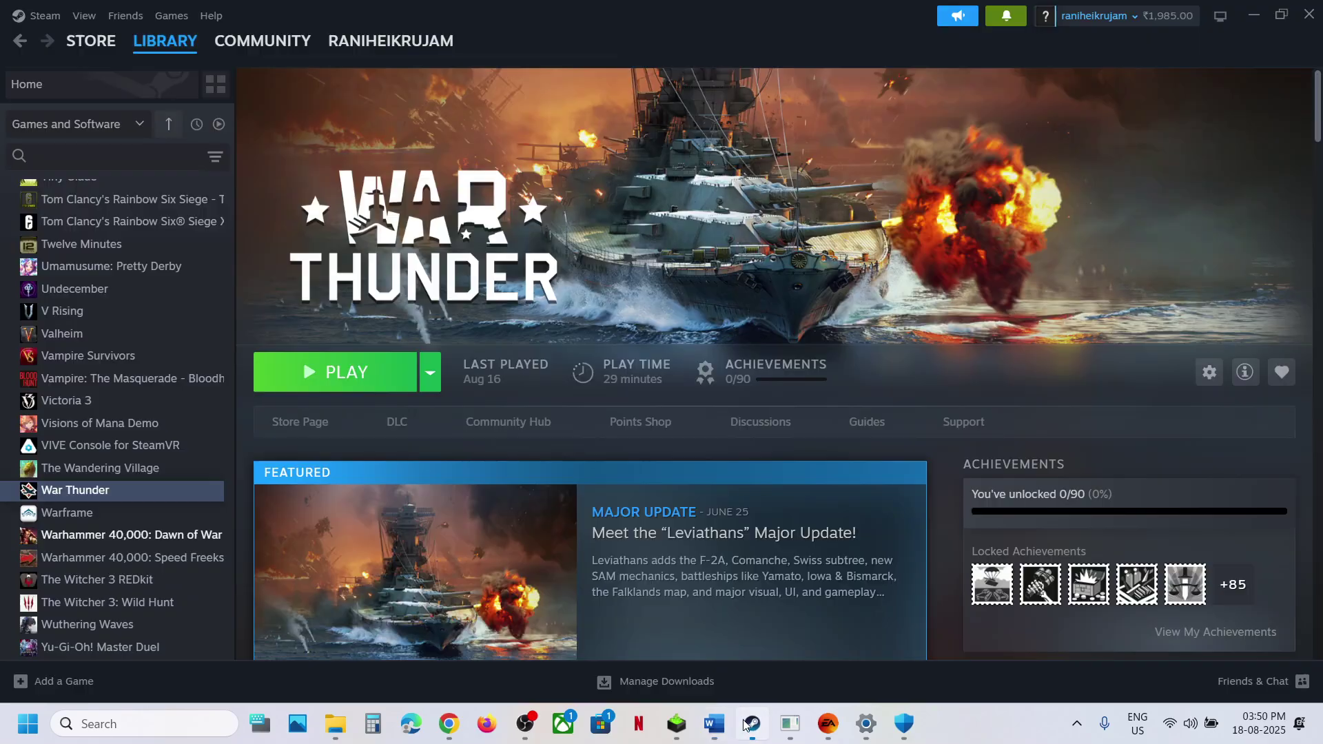
right_click(135, 489)
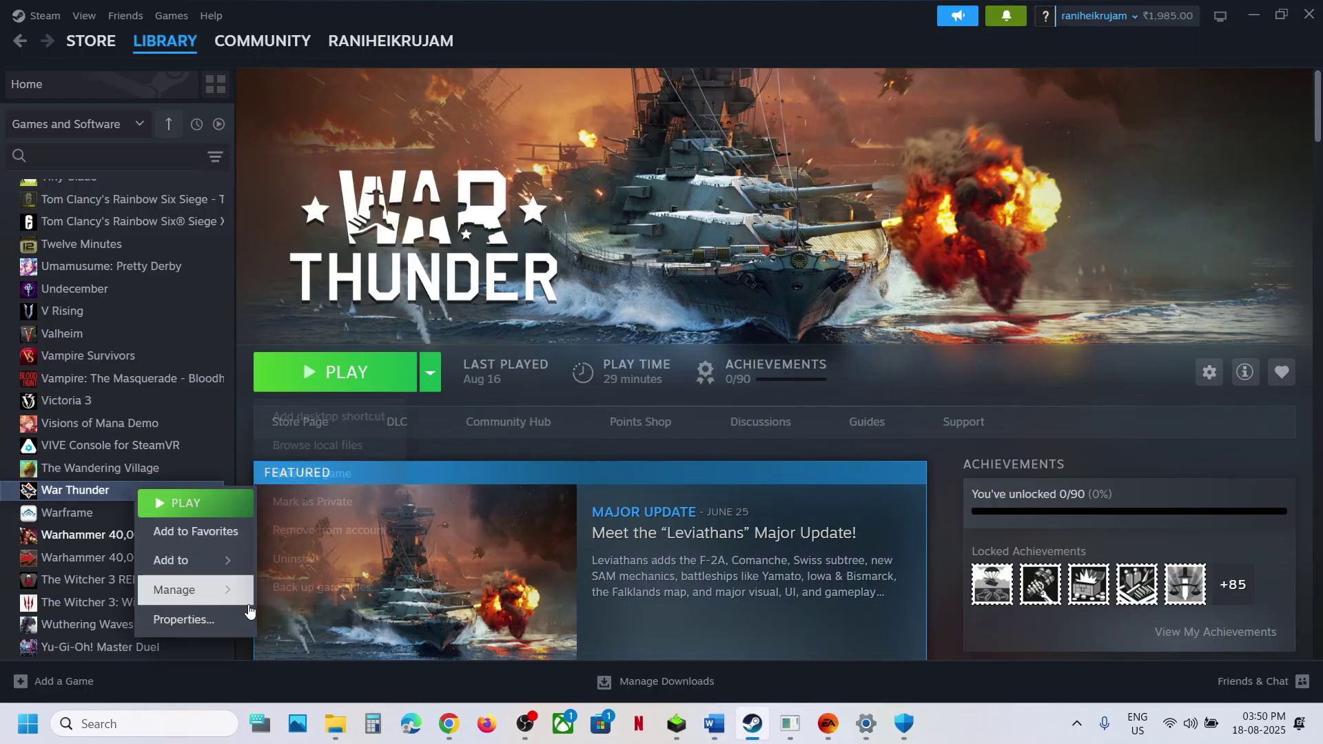
click(180, 617)
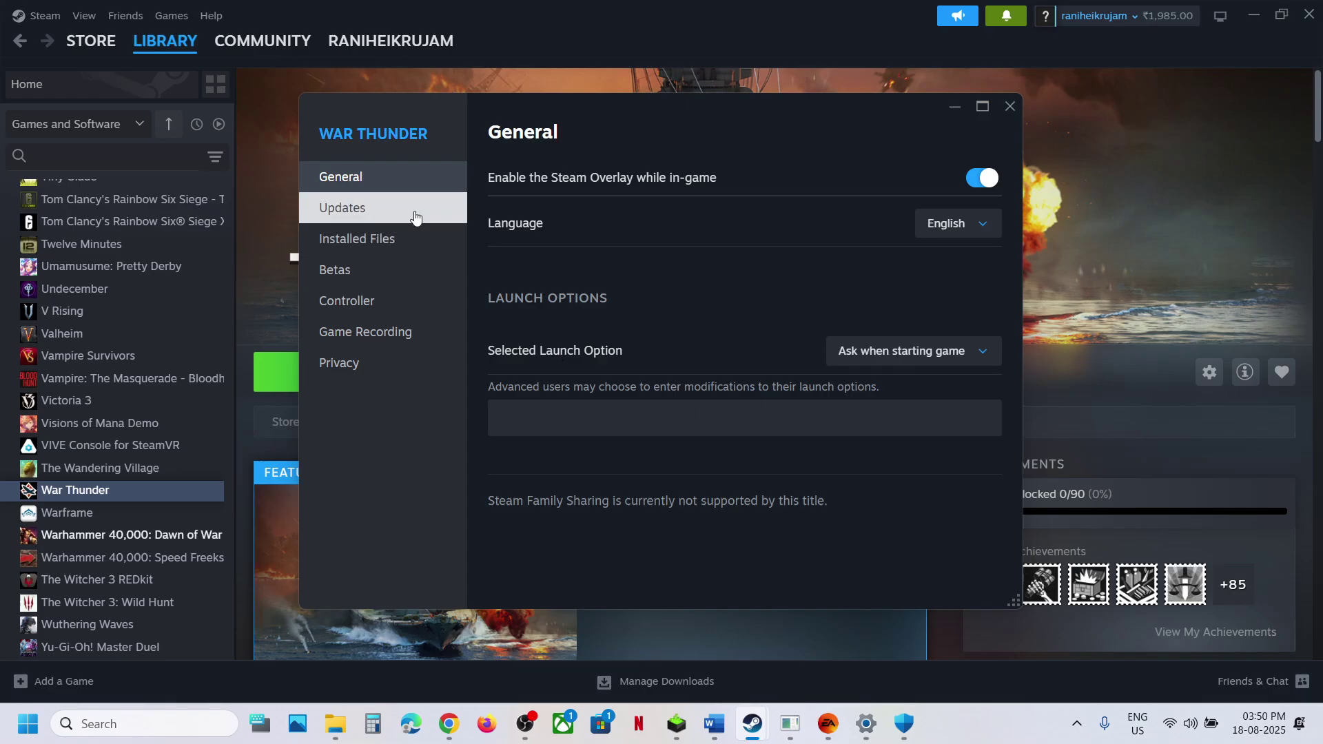
click(971, 182)
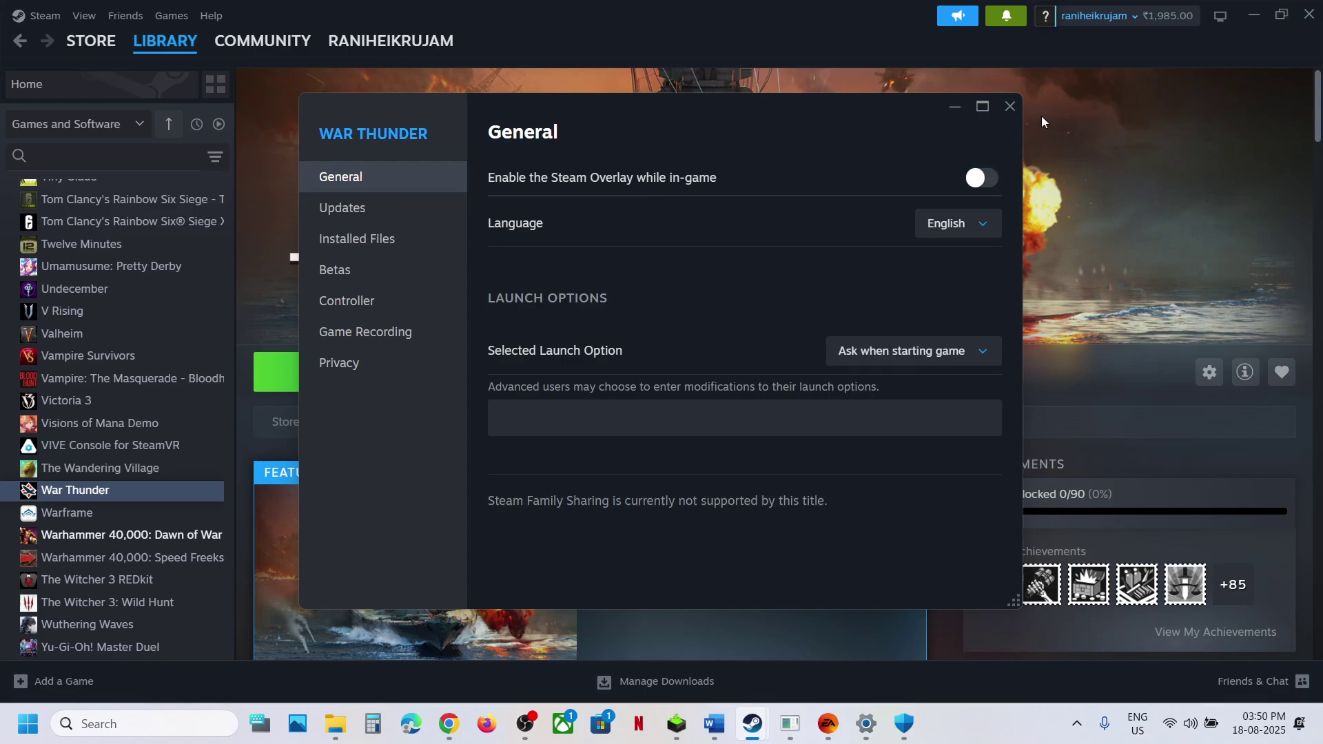
click(1010, 106)
click(830, 734)
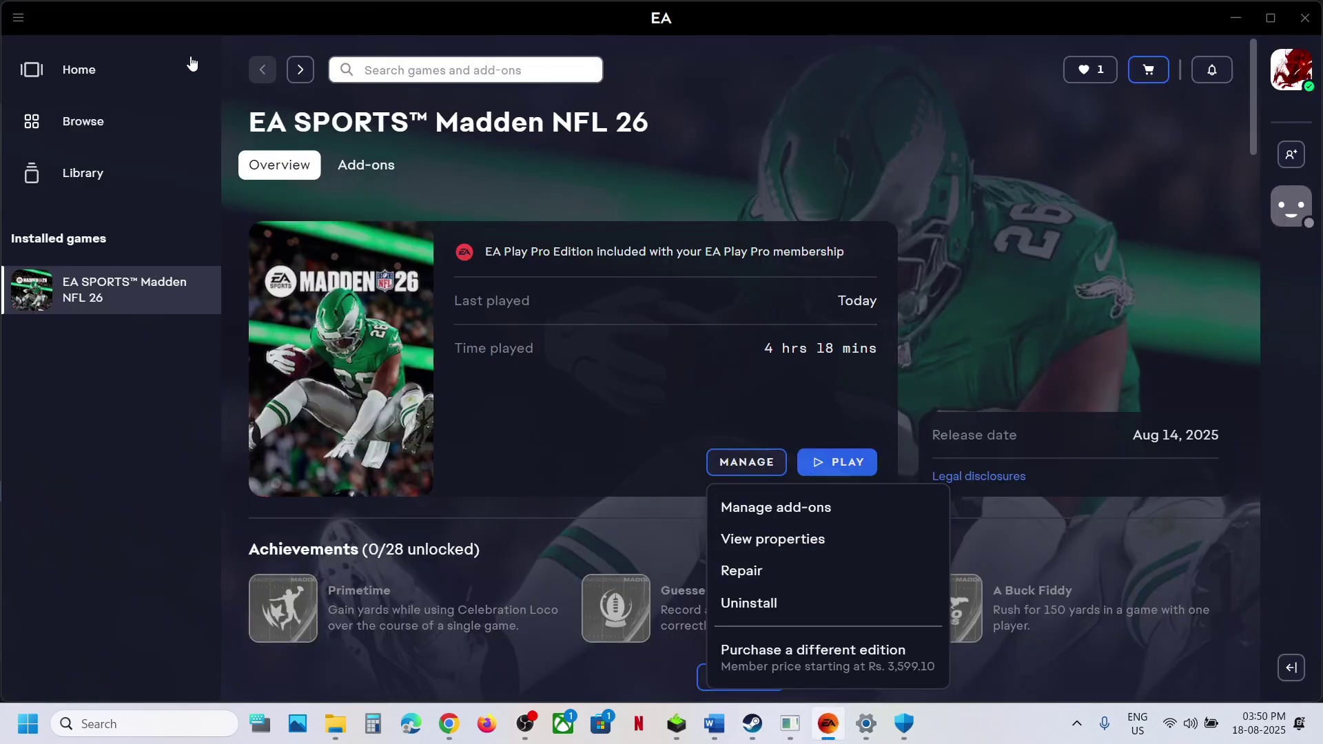
Turn off Enable in-game overlay under EA app Settings > Application, confirming with TURN OFF.
click(19, 21)
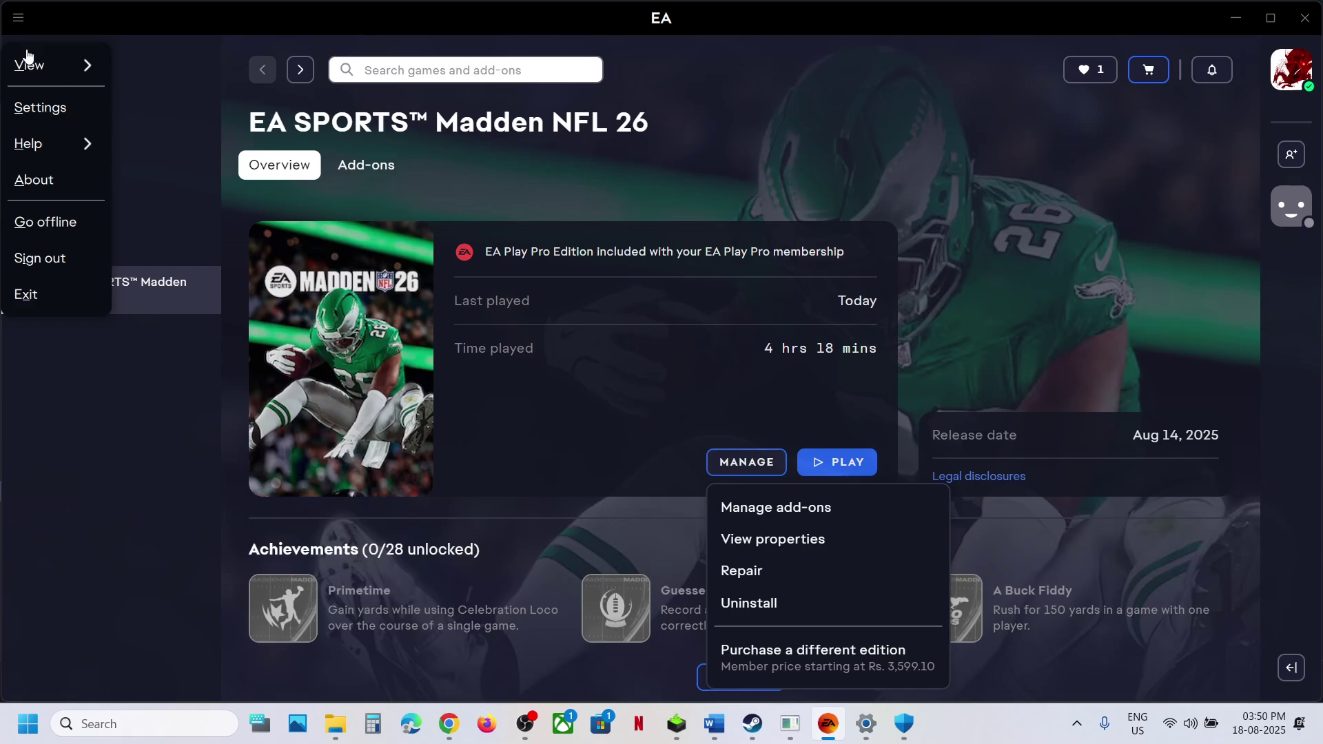
click(54, 113)
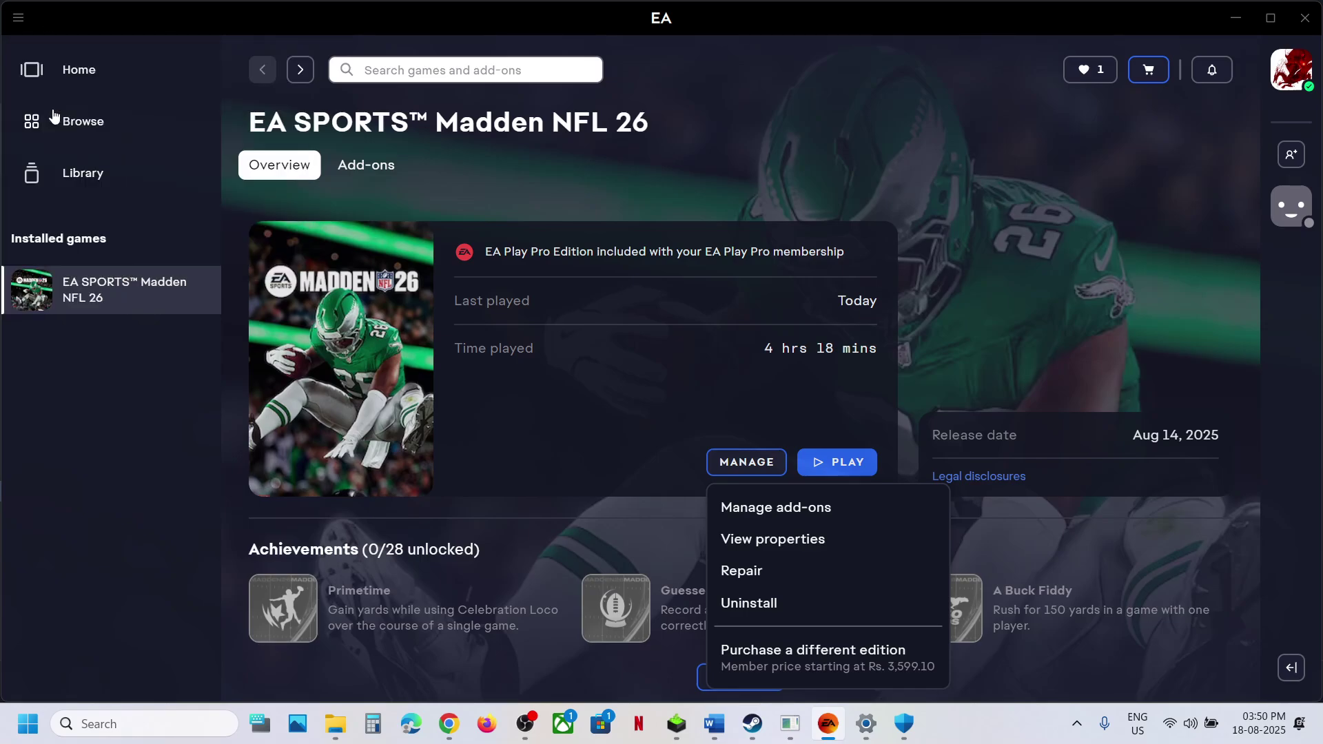
click(413, 173)
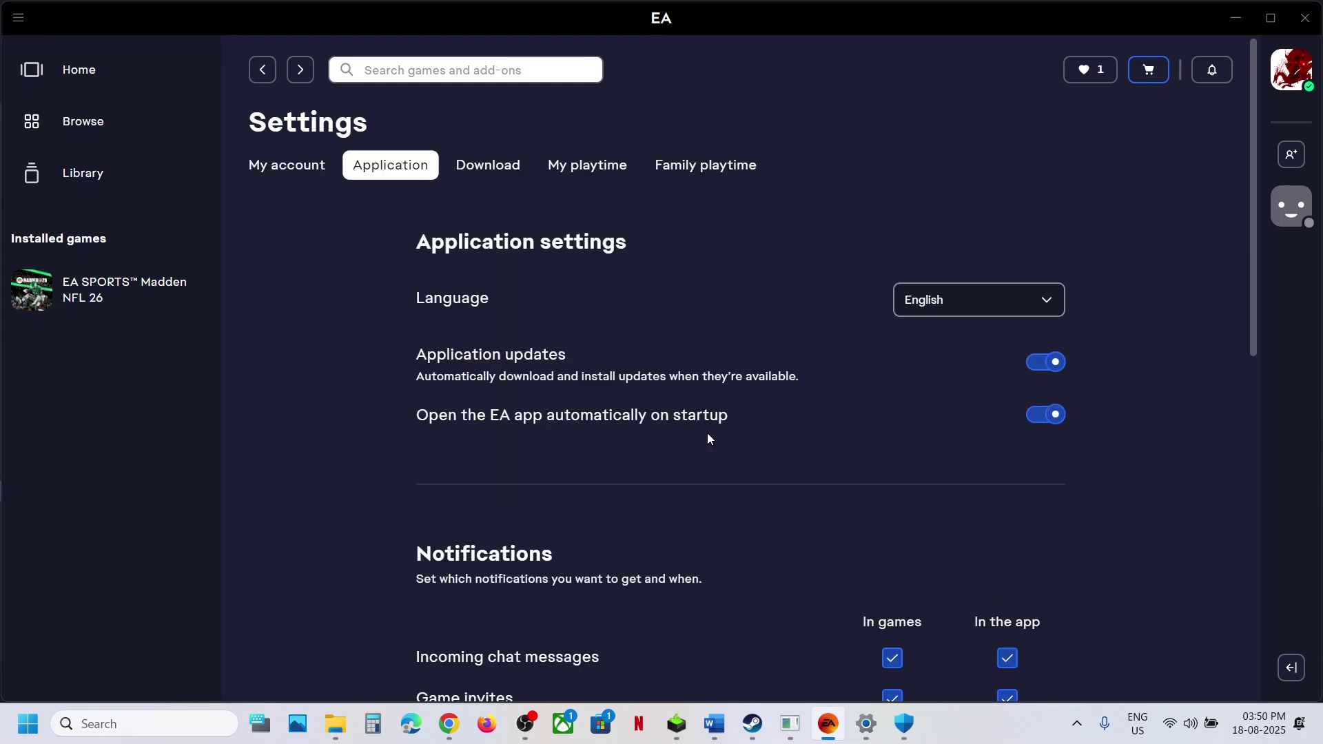
scroll(707, 438, down, 9)
click(1045, 467)
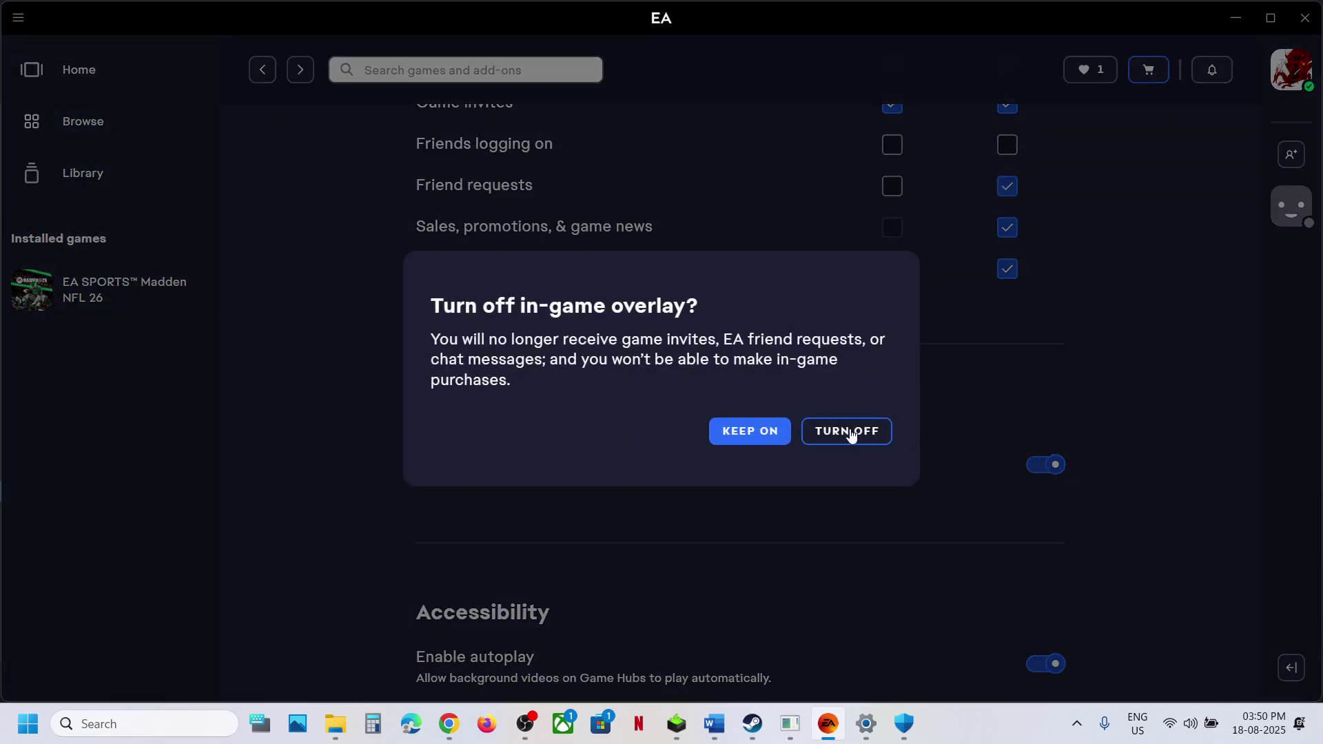
click(851, 432)
click(717, 736)
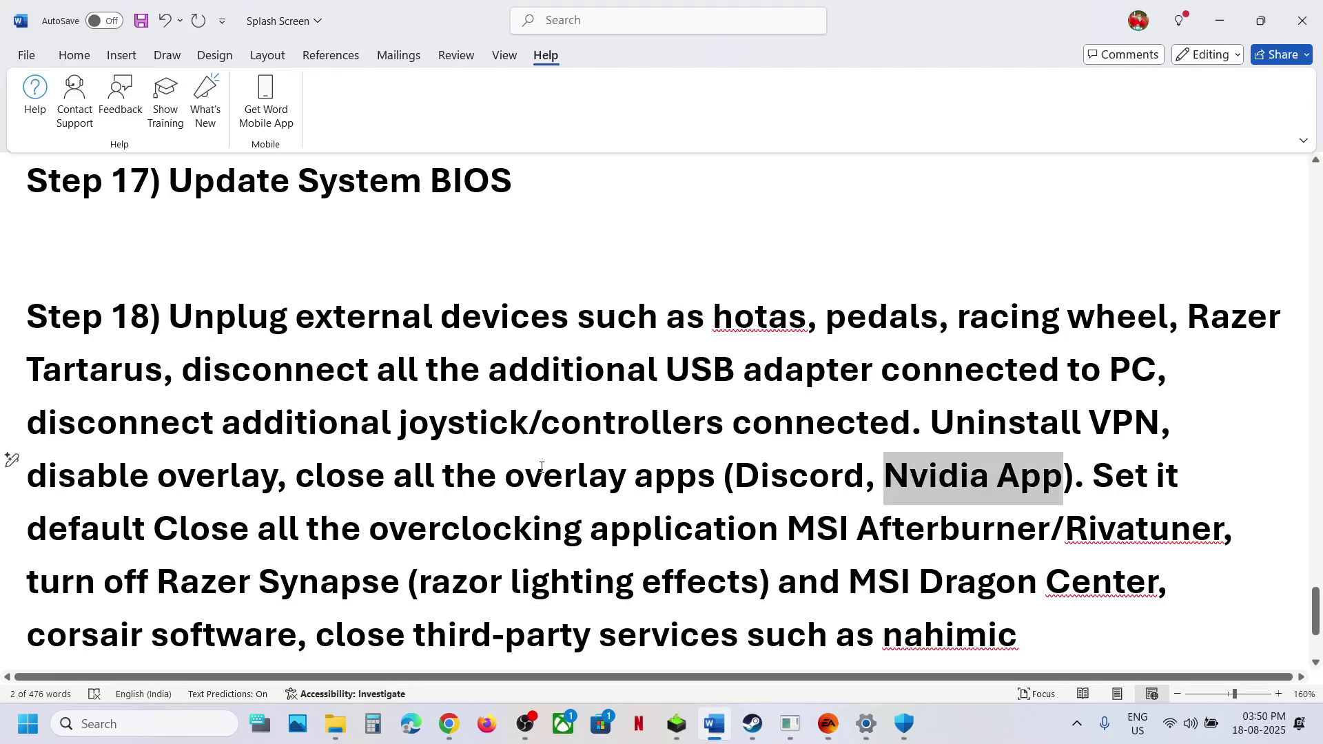
Highlight Step 18's overclocking and lighting apps, 'remove the undervolt', and the Step 19 reinstall instruction.
scroll(542, 467, down, 1)
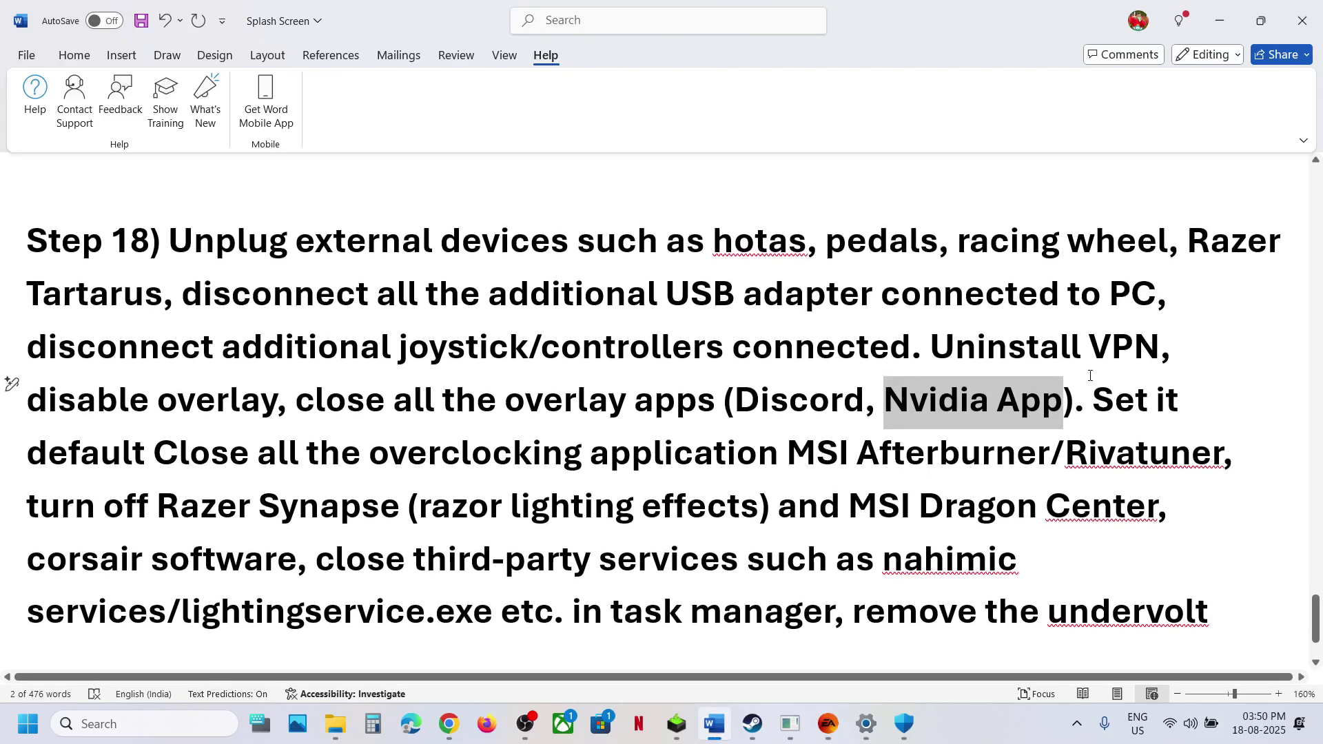
drag(1100, 393, 157, 455)
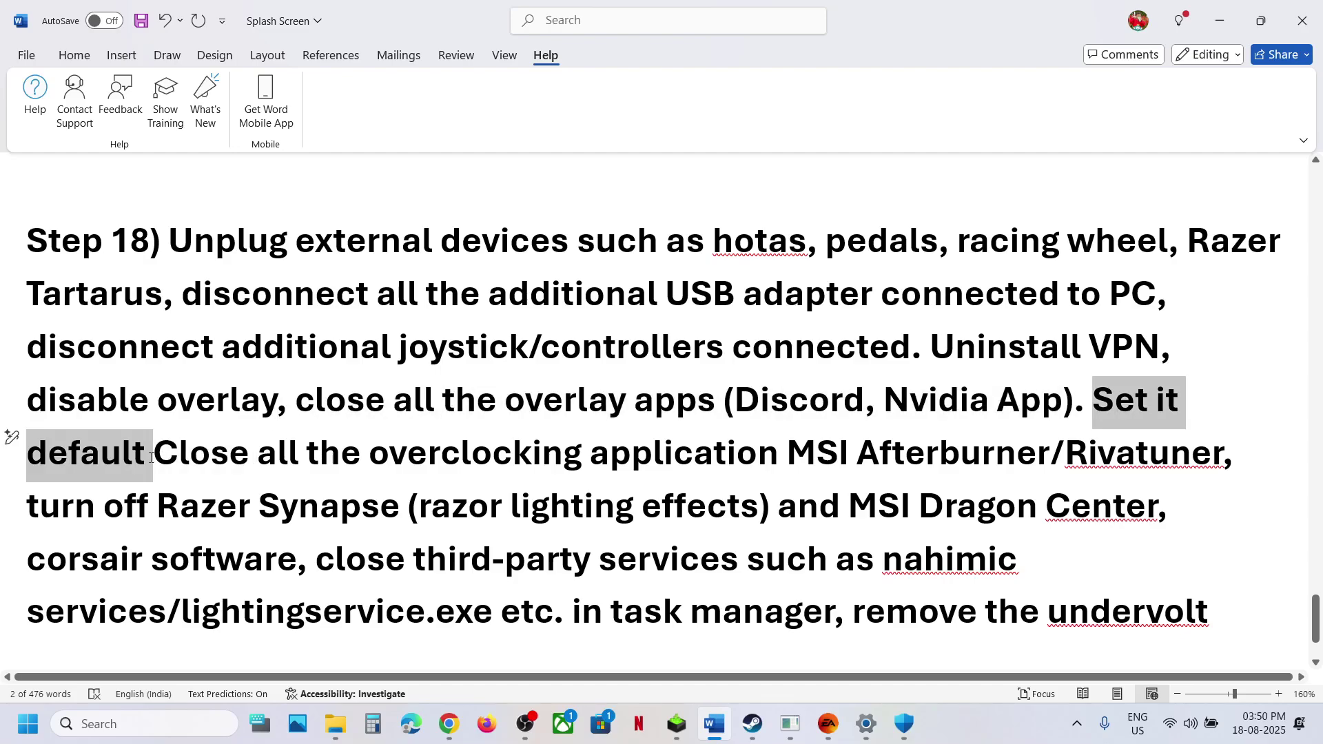
click(151, 458)
drag(153, 458, 836, 611)
scroll(810, 603, down, 2)
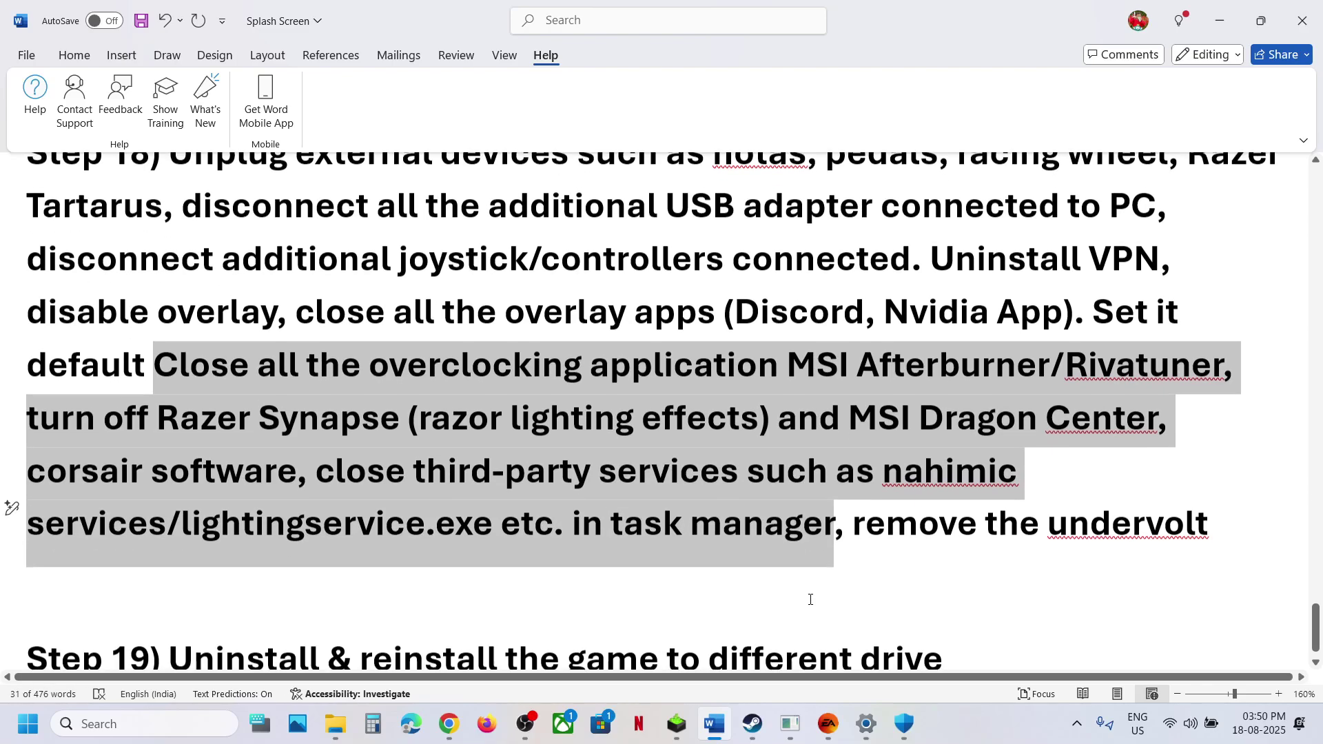
drag(879, 533, 1118, 548)
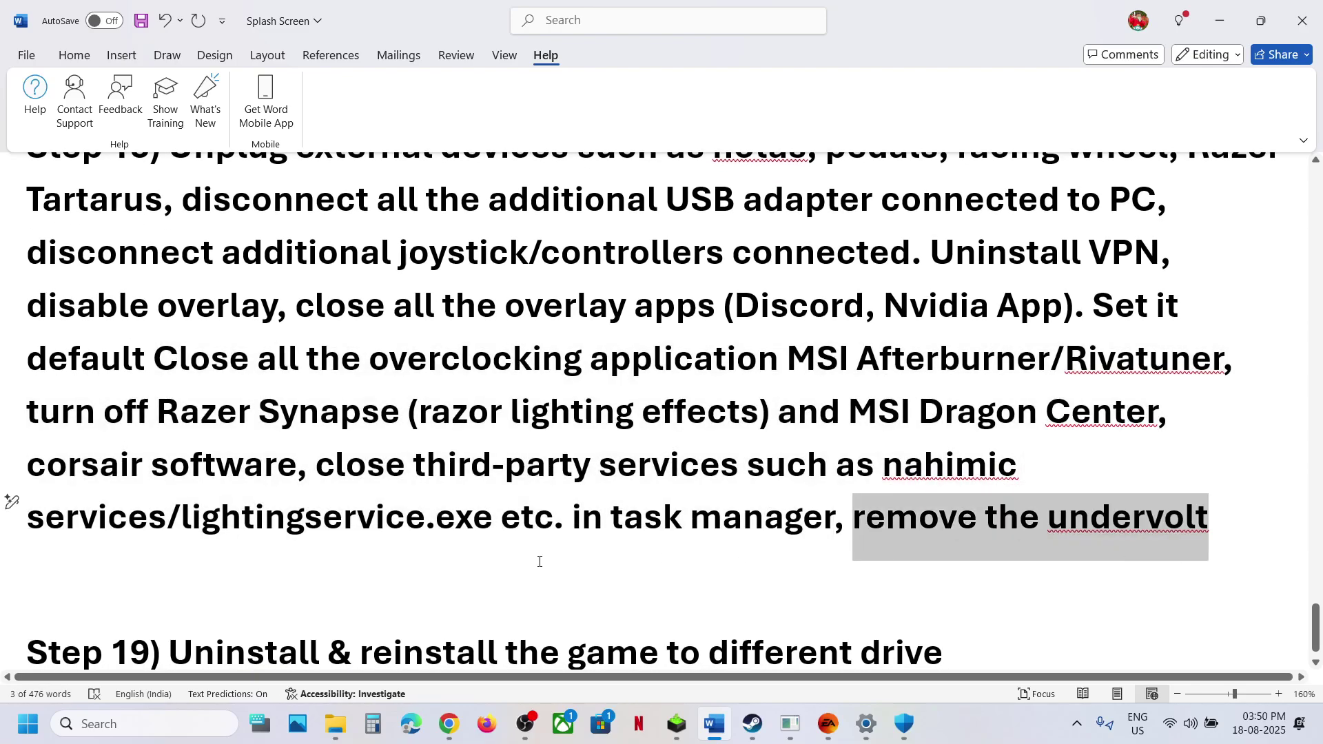
scroll(540, 562, down, 1)
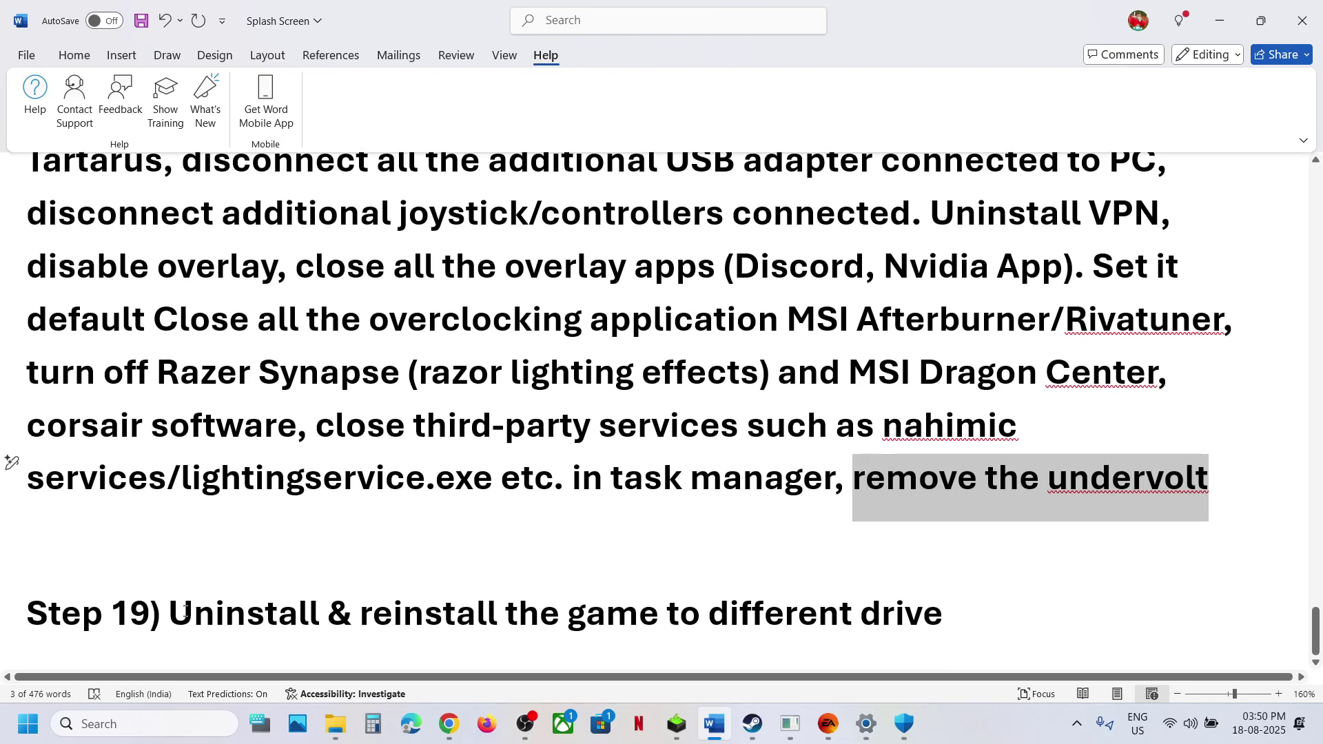
drag(187, 610, 1011, 600)
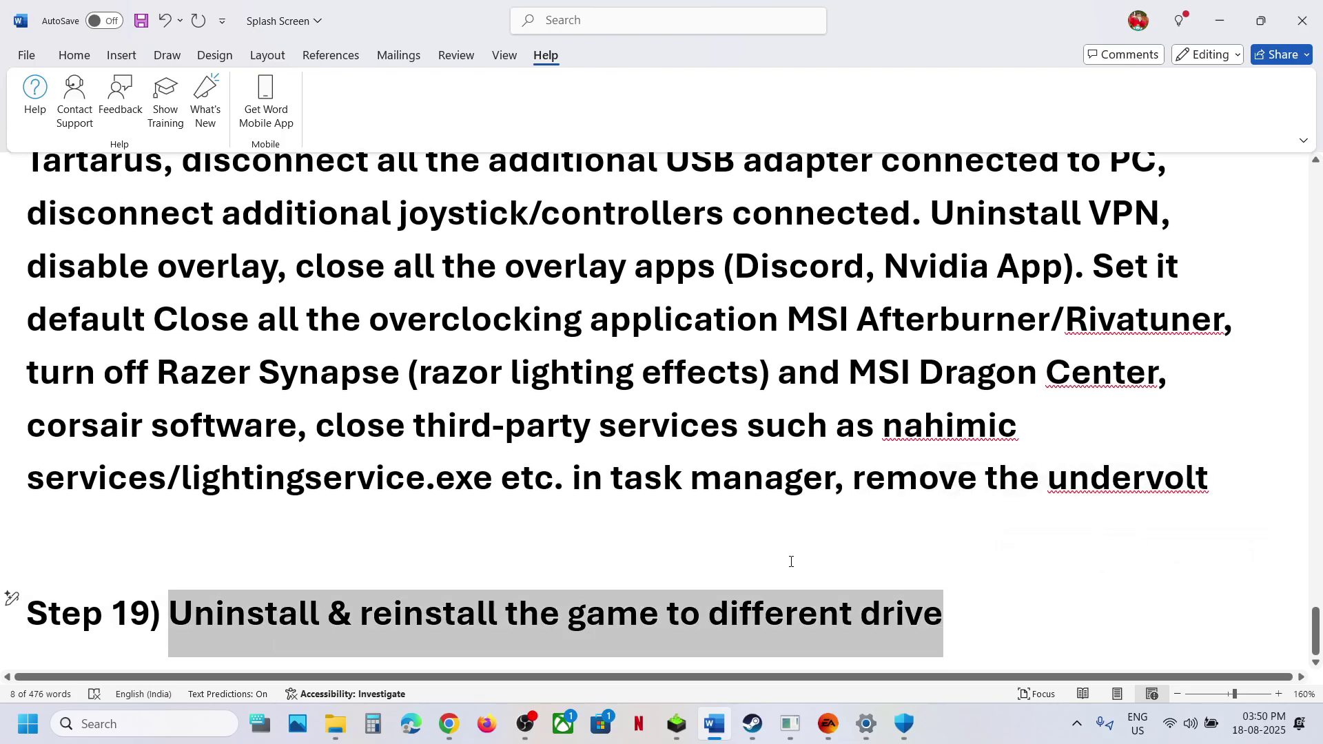
Bring the EA app forward and open its Library listing EA SPORTS Madden NFL 26.
click(832, 735)
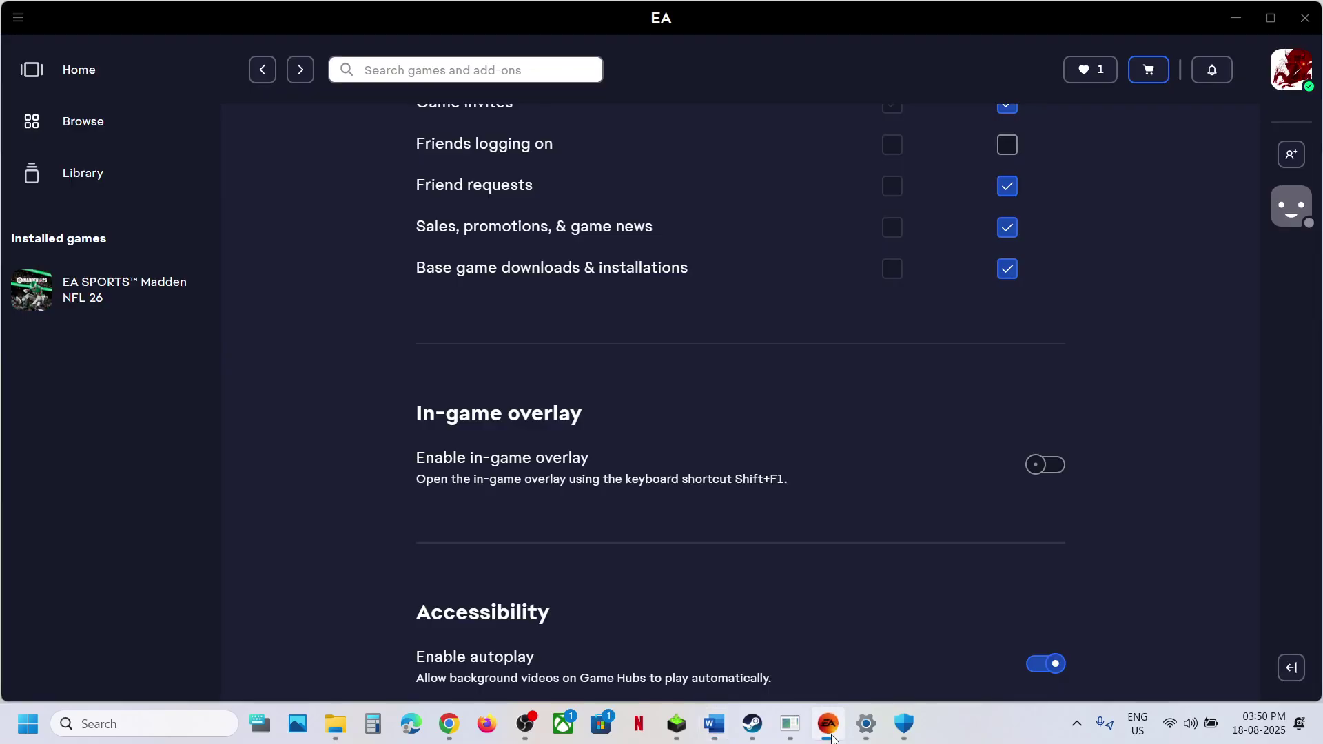
scroll(778, 350, up, 8)
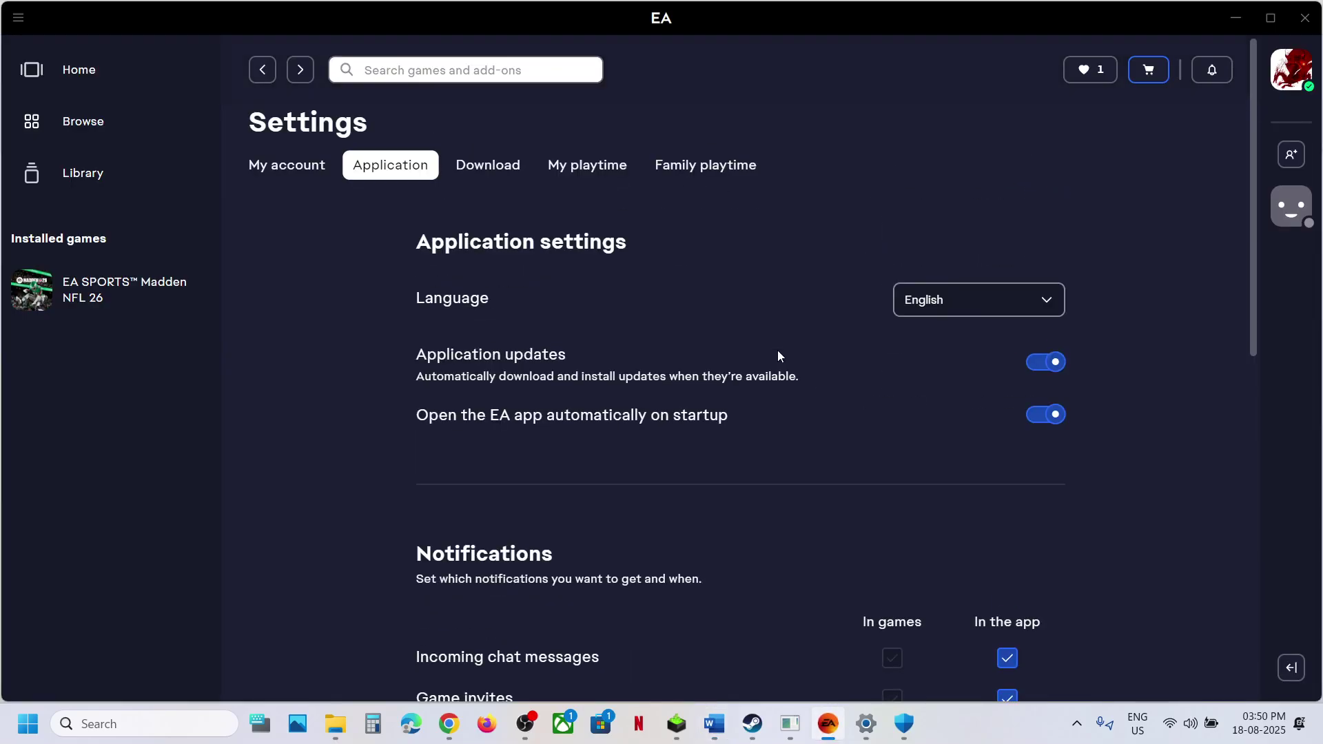
click(109, 177)
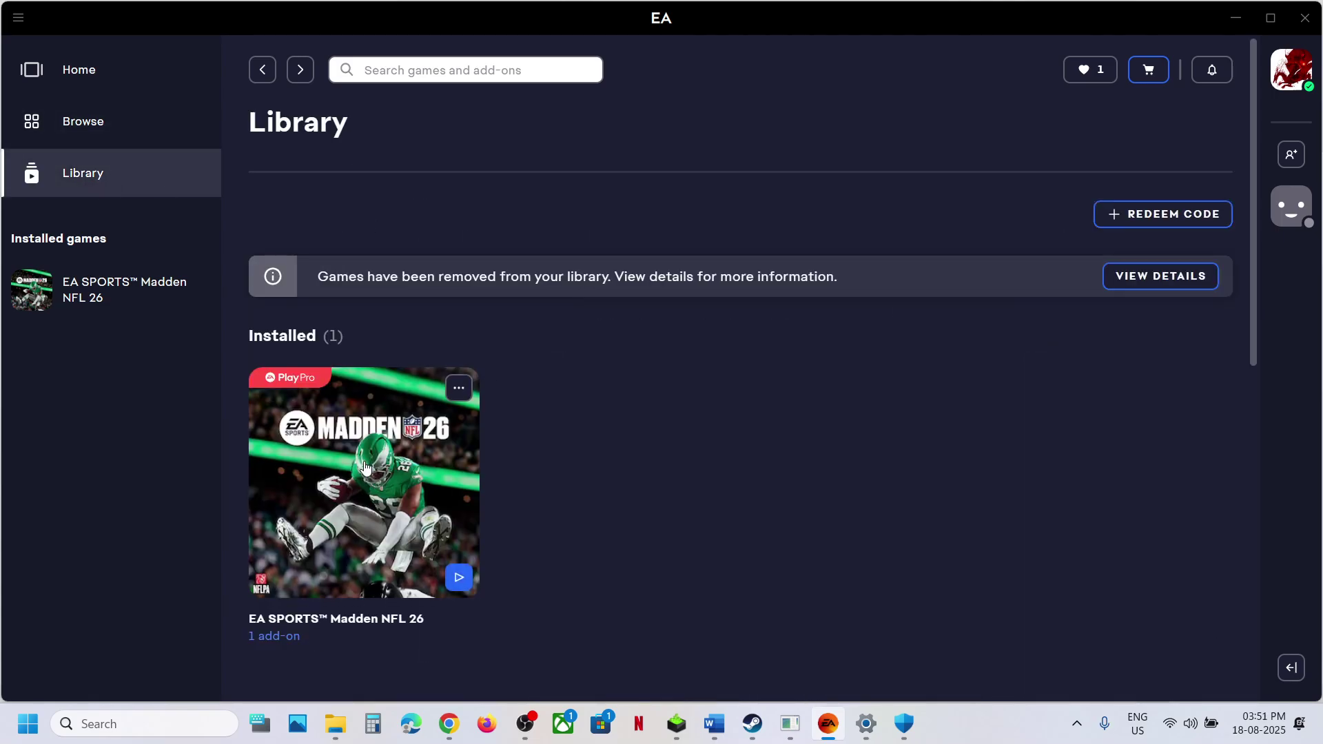